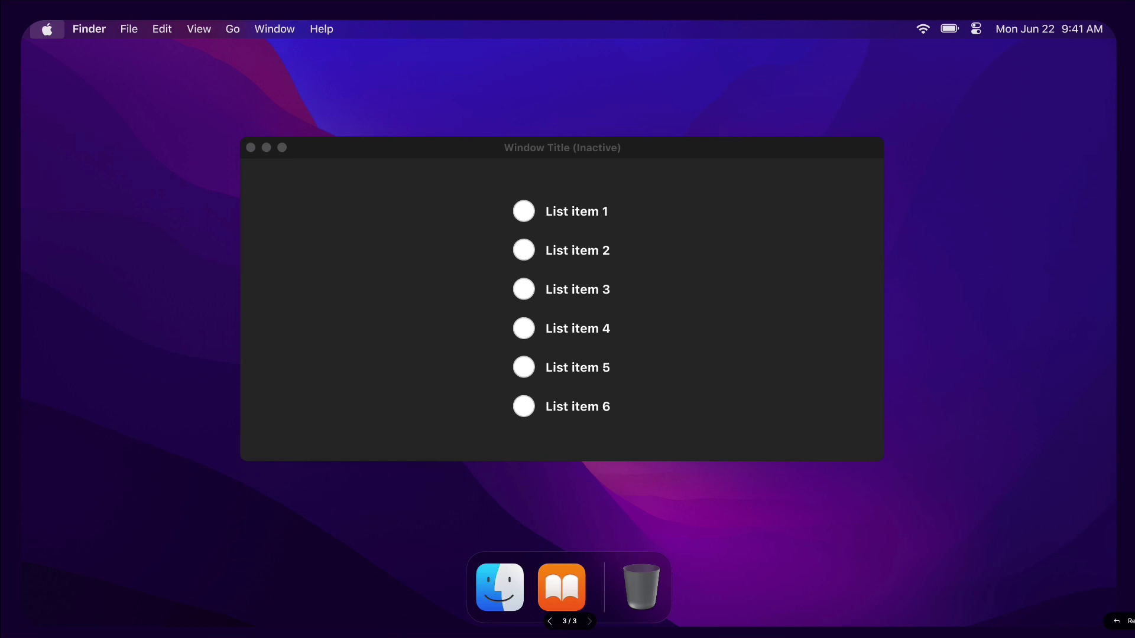
Step: Toggle the prototype checkboxes so items 1, 3, 4, 5 and 6 are ticked and item 2 stays clear
click(524, 215)
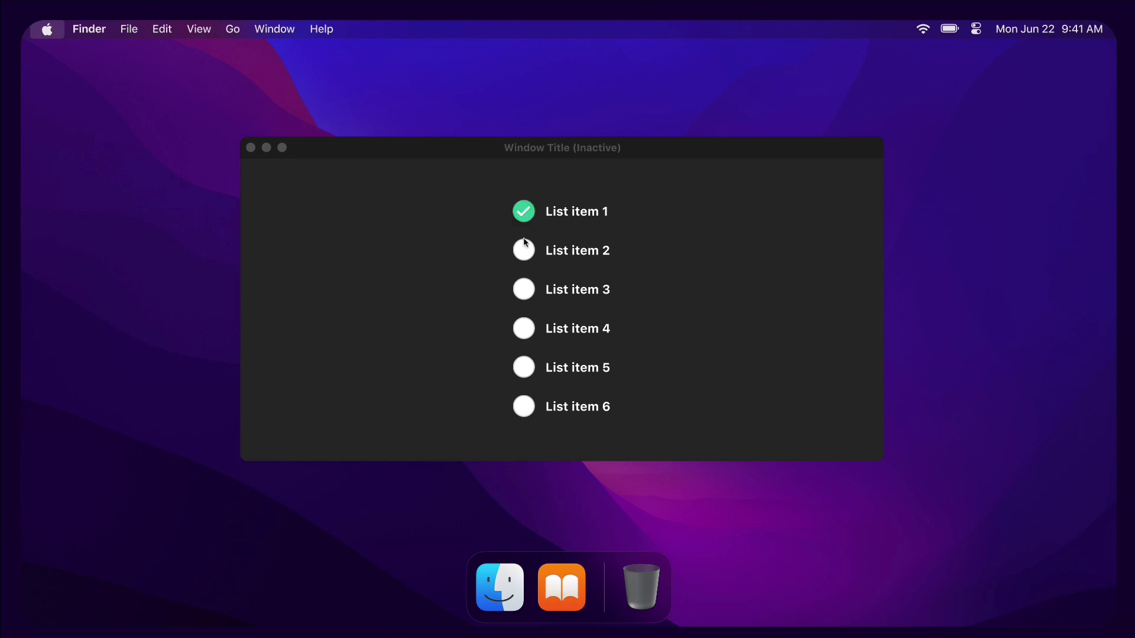
click(530, 253)
click(525, 290)
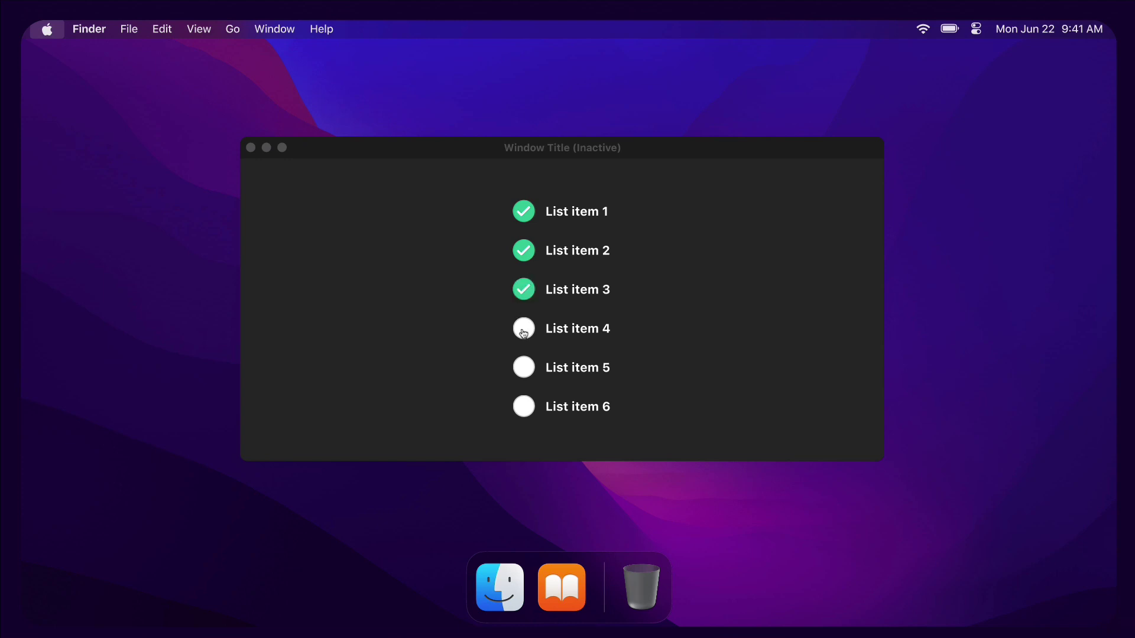
click(523, 333)
click(526, 289)
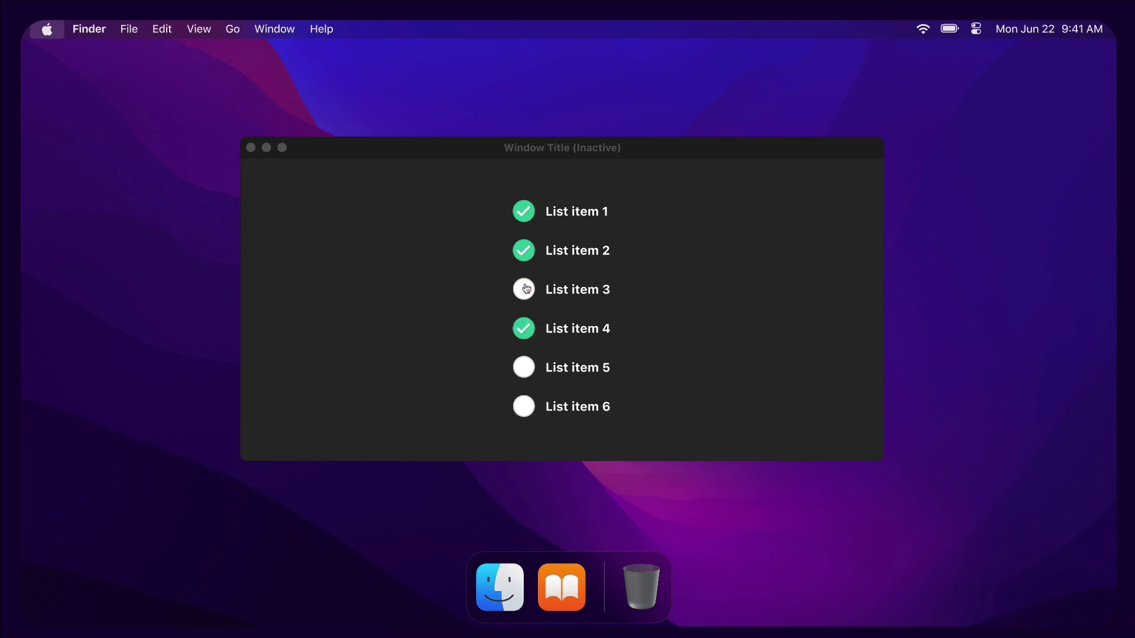
click(528, 250)
click(523, 412)
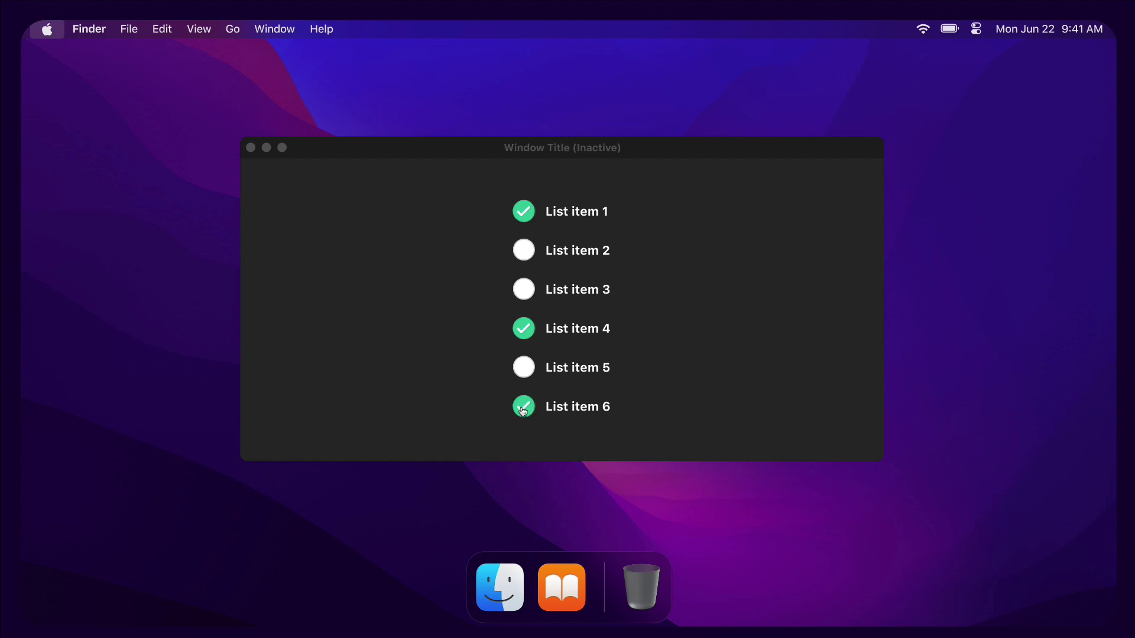
click(525, 377)
click(525, 291)
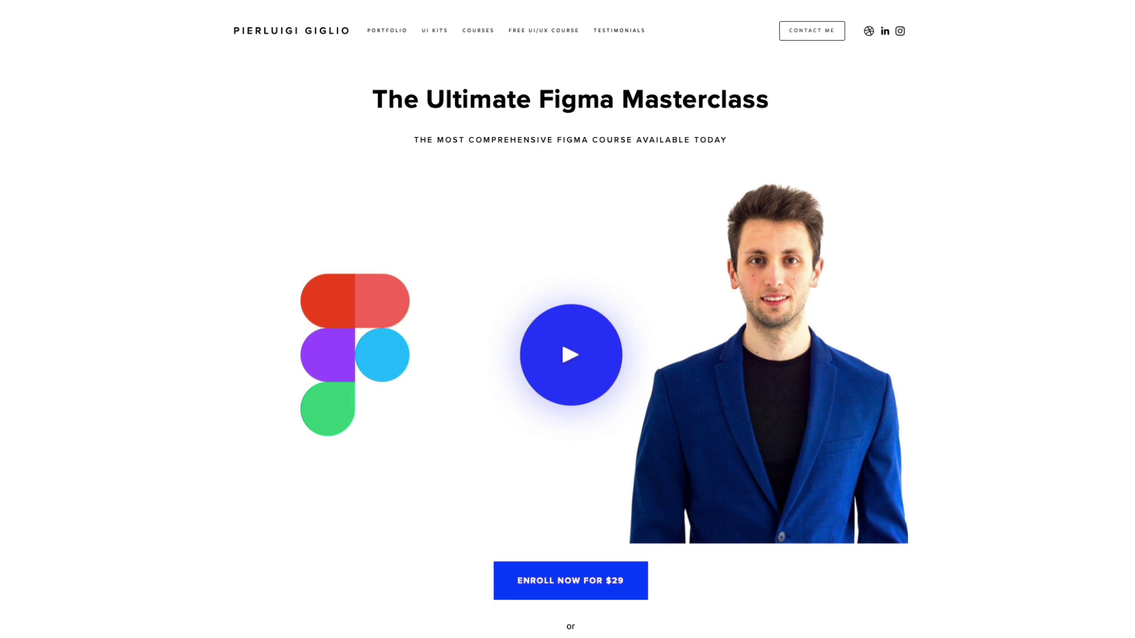
Step: Scroll down the Ultimate Figma Masterclass page to its Course Outline list
scroll(568, 319, down, 10)
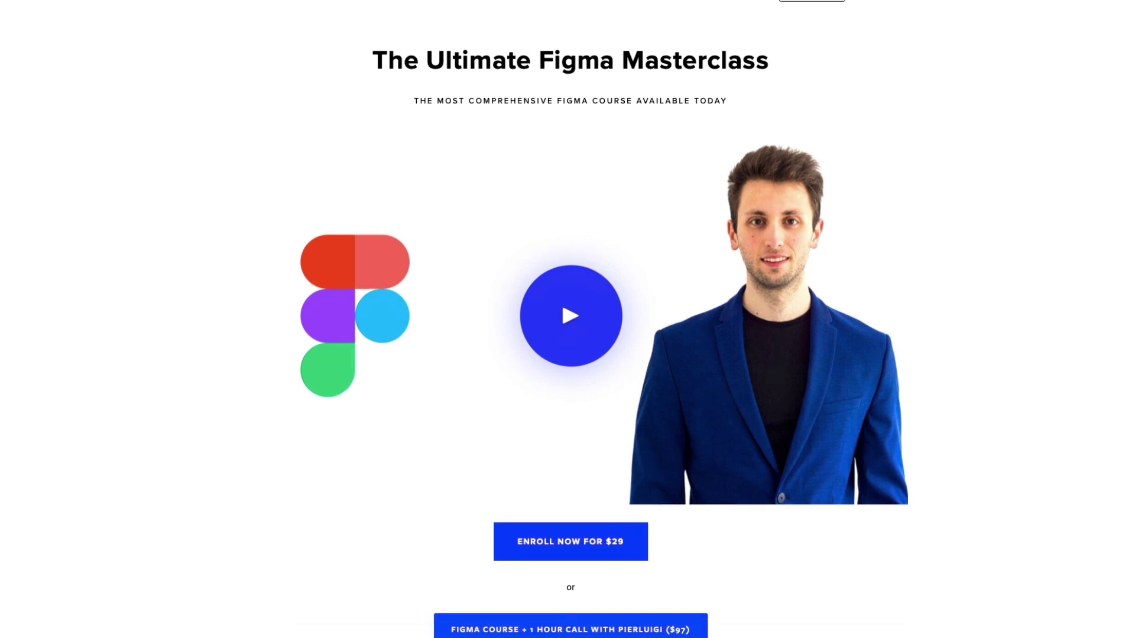
scroll(567, 319, down, 9)
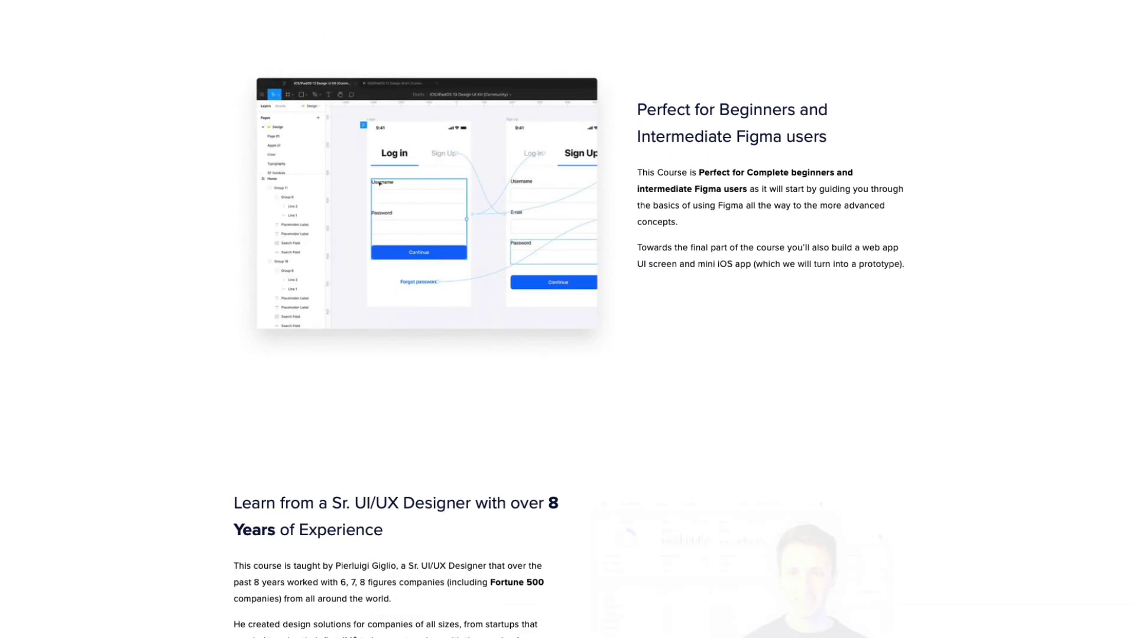
scroll(567, 319, down, 10)
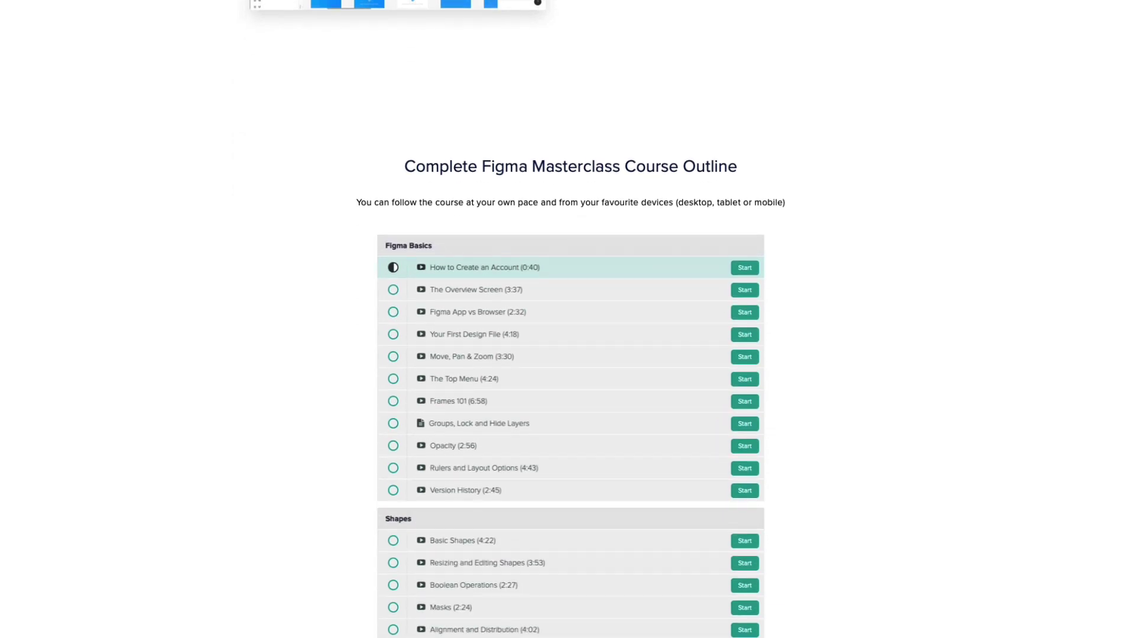
scroll(567, 320, down, 8)
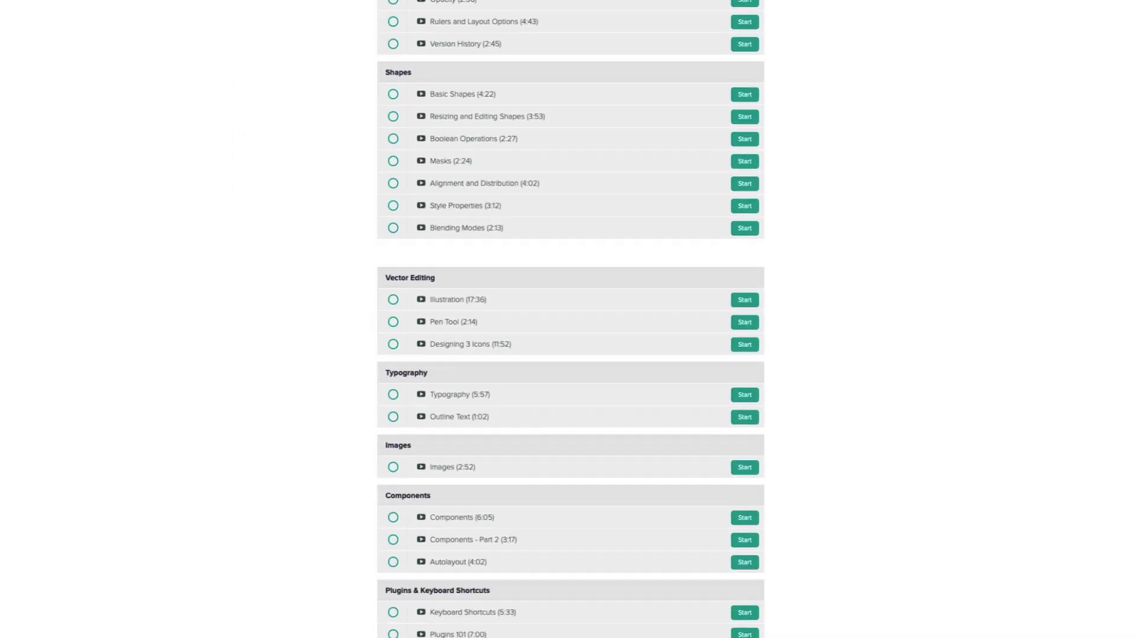
scroll(568, 319, down, 4)
scroll(568, 319, down, 2)
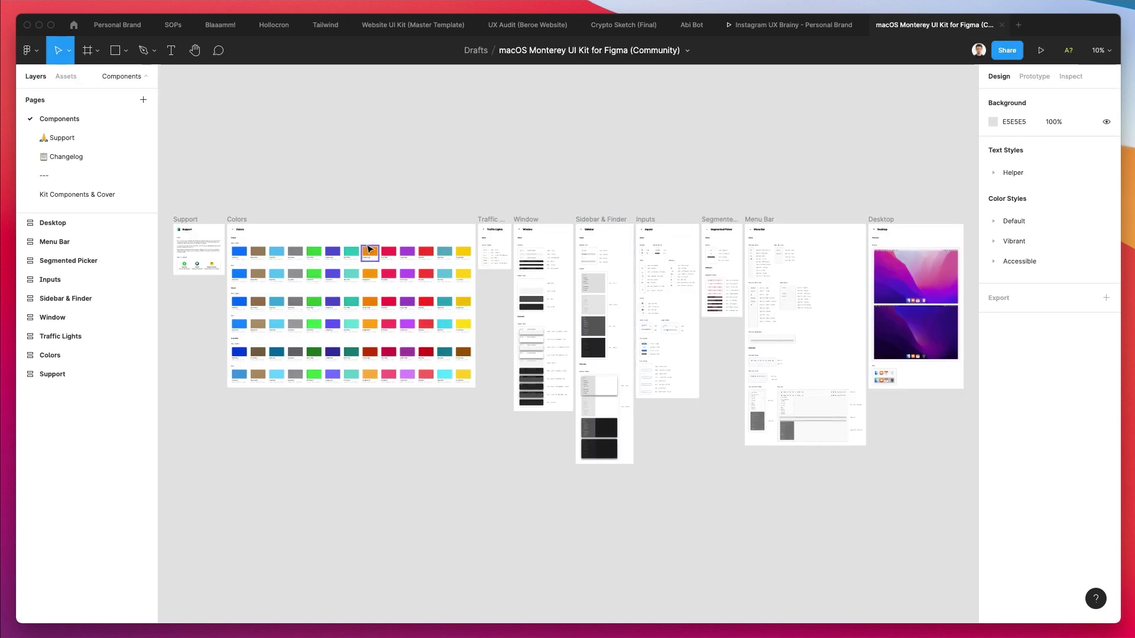
Step: Zoom and pan around the macOS Monterey UI Kit's Components page
scroll(294, 273, up, 5)
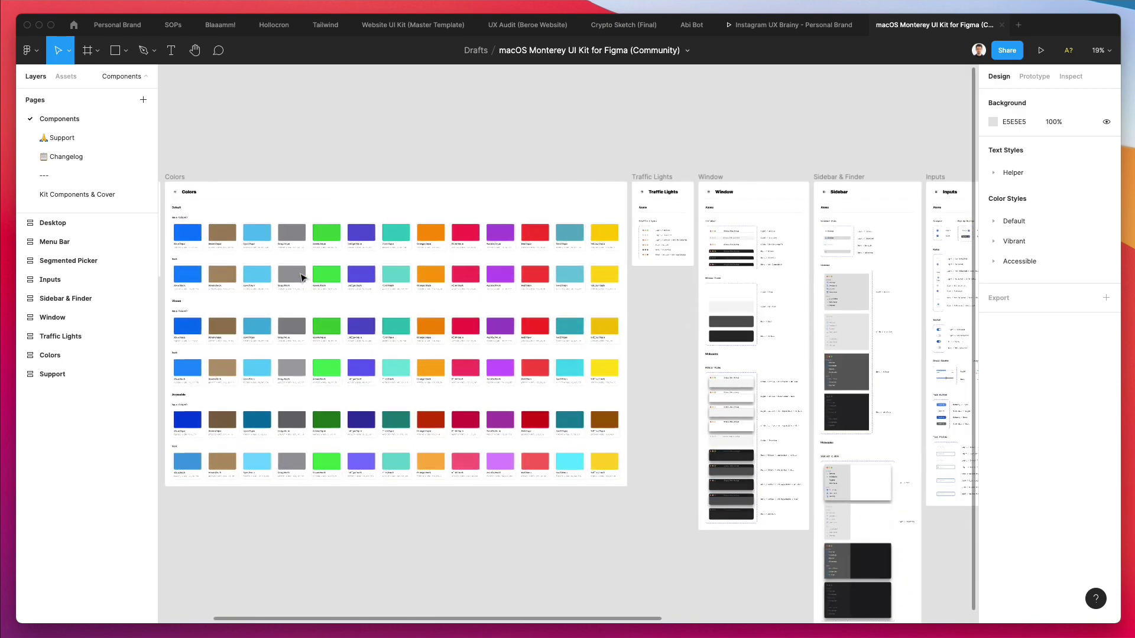
scroll(301, 278, right, 15)
scroll(302, 278, up, 5)
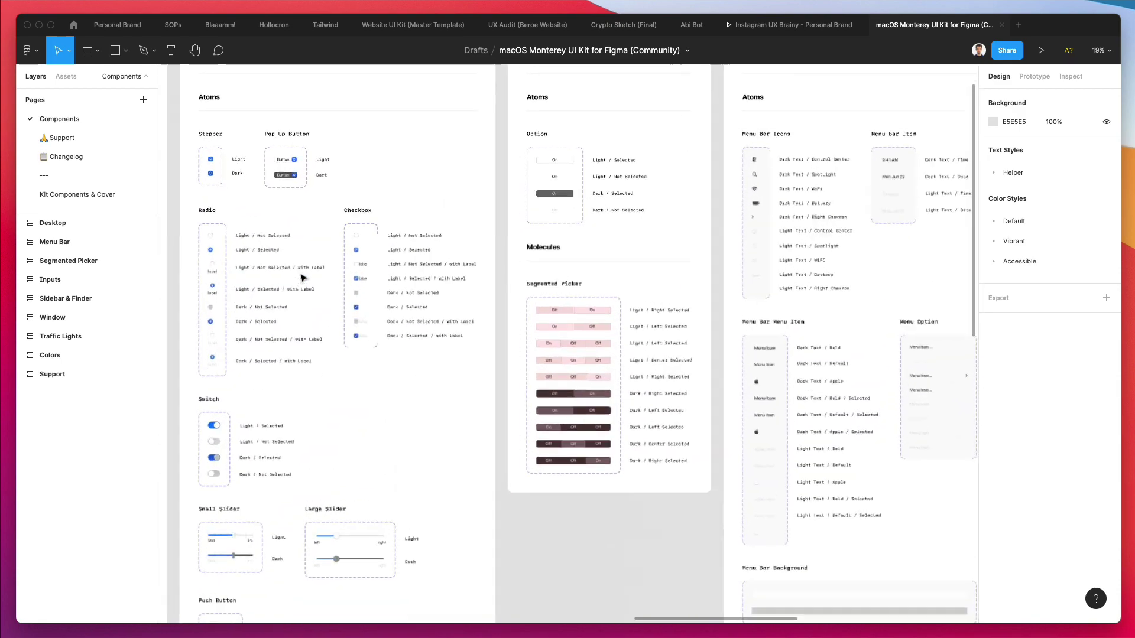
scroll(301, 278, up, 3)
scroll(302, 277, up, 10)
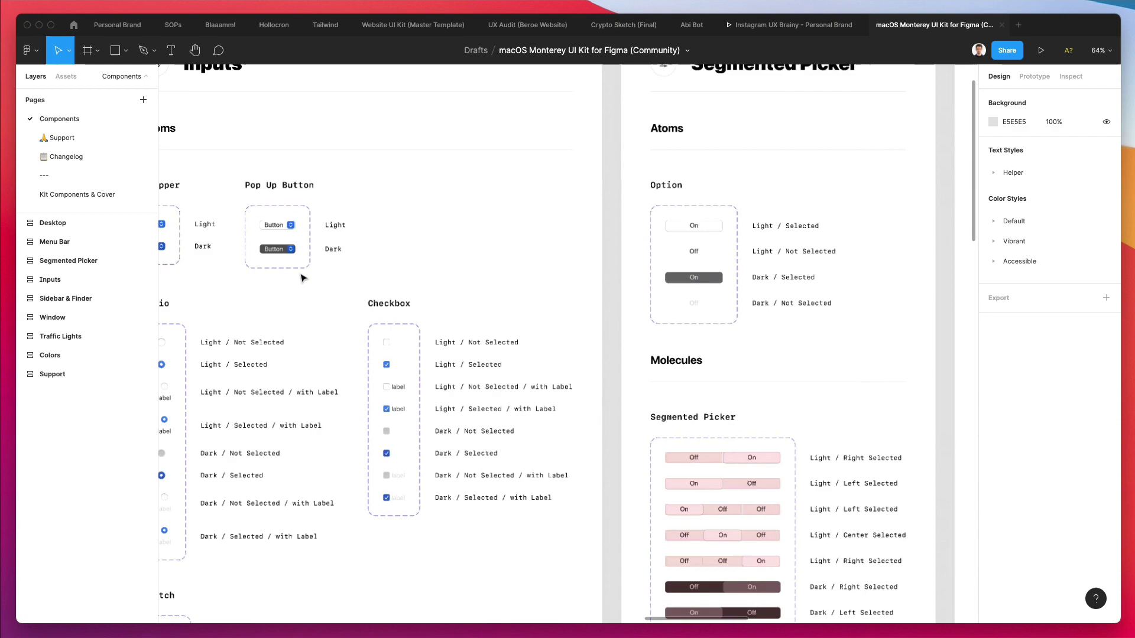
scroll(301, 277, down, 5)
scroll(302, 278, left, 5)
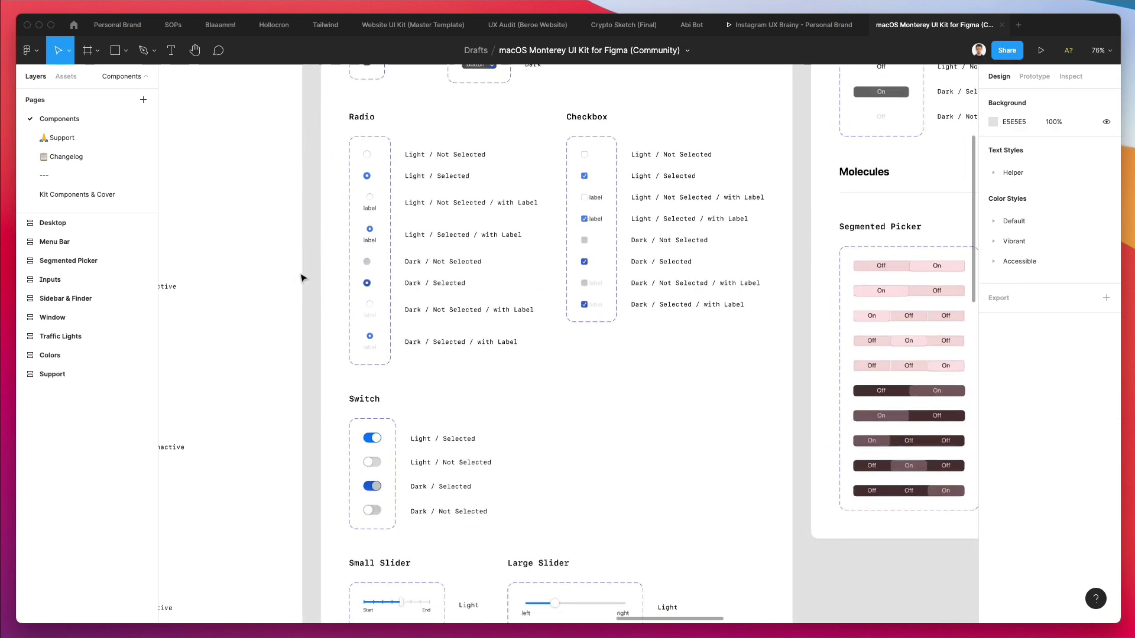
scroll(393, 195, down, 8)
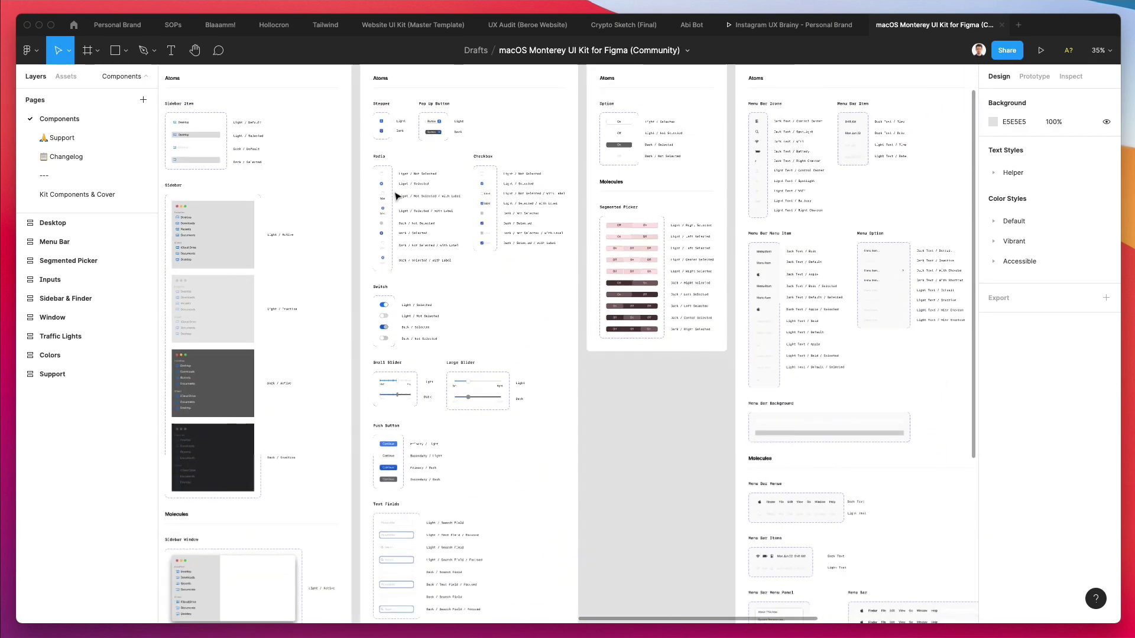
scroll(395, 192, right, 10)
scroll(394, 192, down, 5)
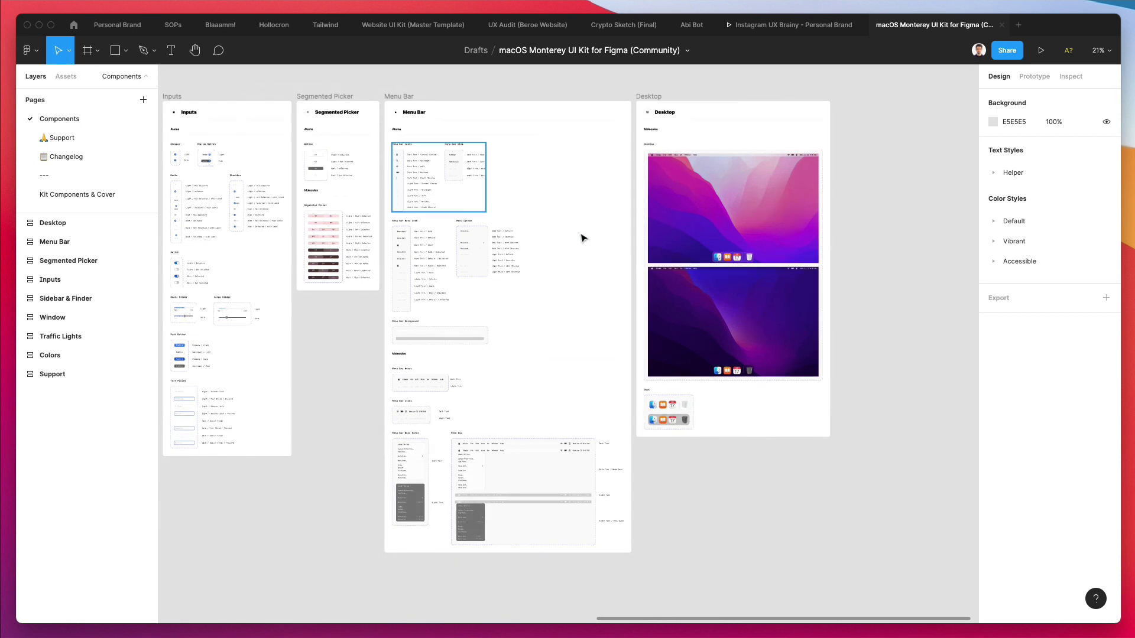
Step: Drill into the Desktop component set to view its Dark Mode wallpaper variants
double_click(755, 308)
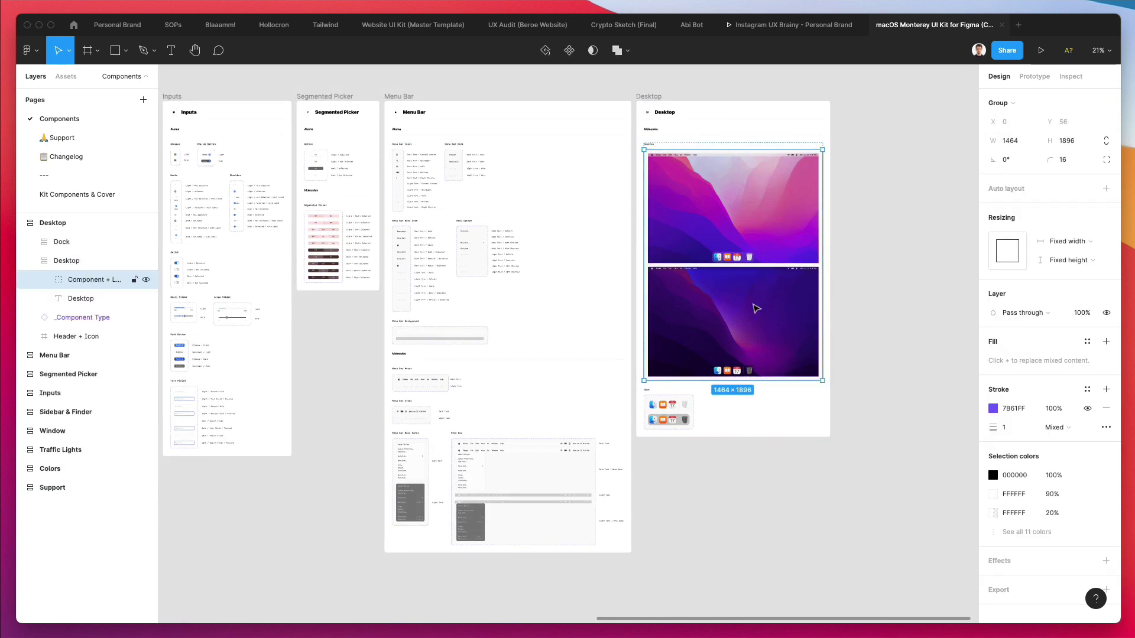
double_click(755, 308)
scroll(805, 283, up, 5)
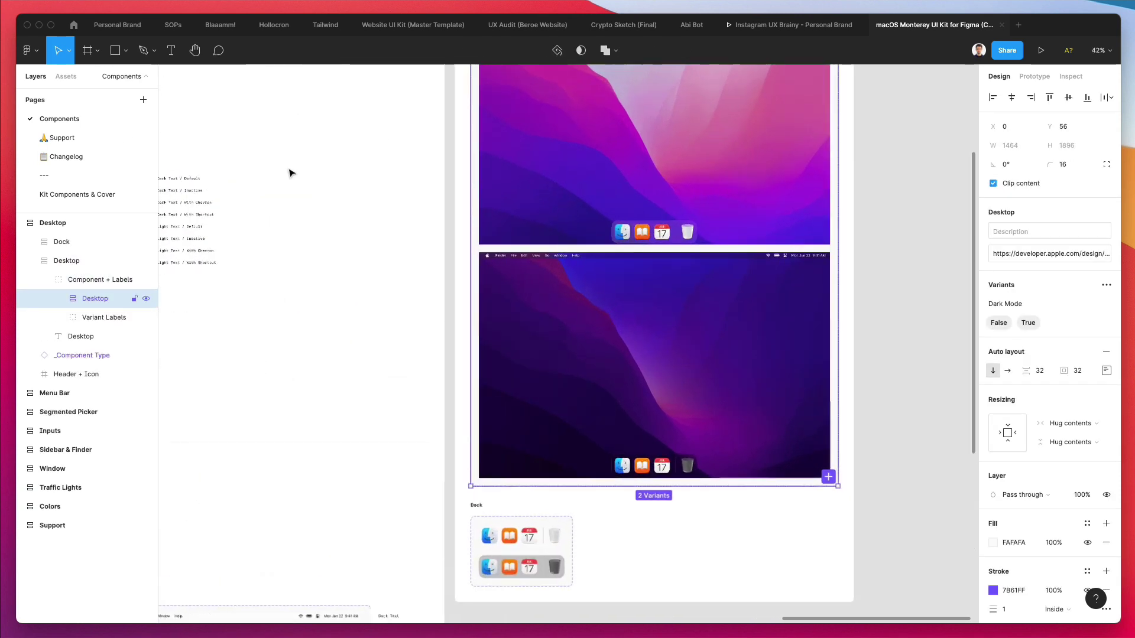
Step: On the Kit Components & Cover page, pull Frame 17's desktop mockup out onto the canvas
click(82, 196)
scroll(315, 218, down, 4)
scroll(414, 248, up, 5)
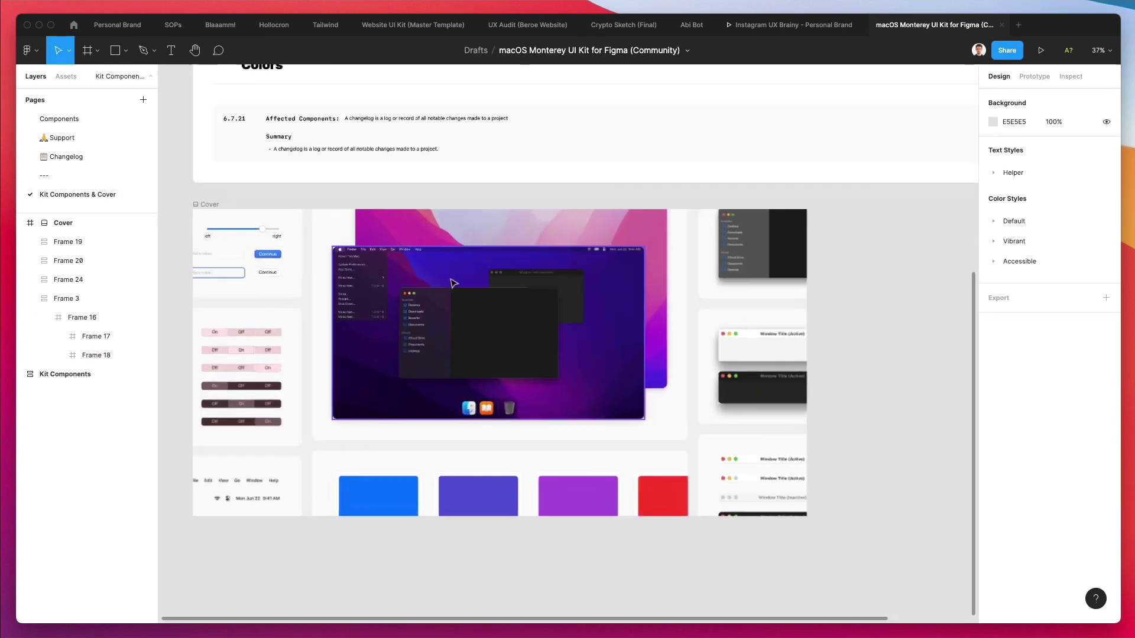
click(436, 254)
double_click(436, 258)
double_click(436, 258)
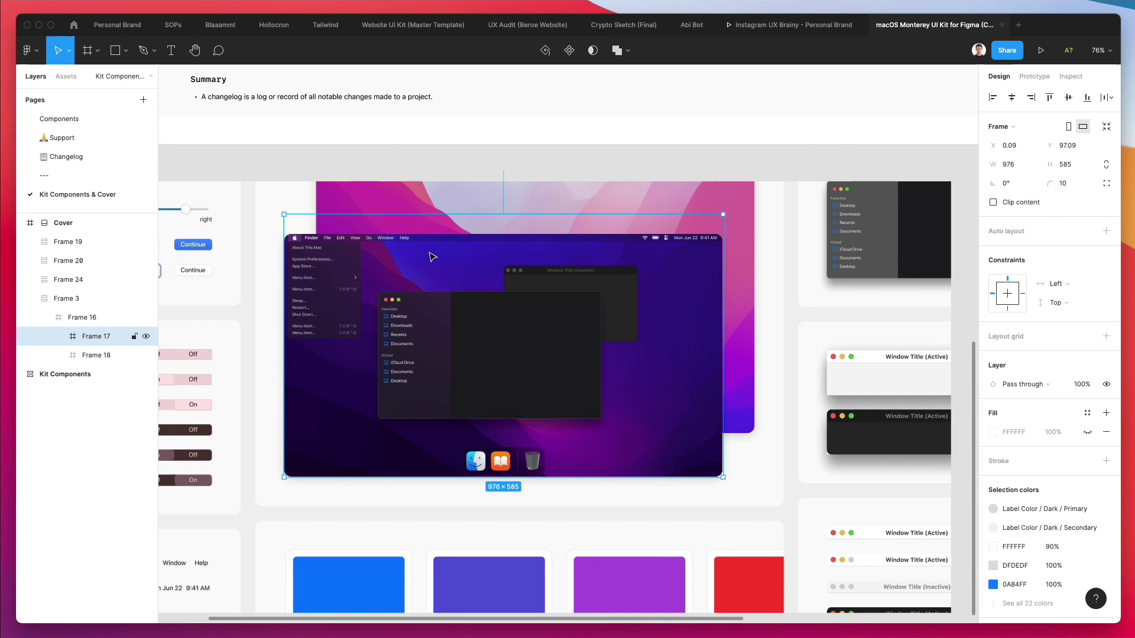
drag(580, 354, 457, 420)
Step: Delete the Finder sidebar window from the desktop mockup
scroll(472, 354, down, 5)
scroll(478, 303, up, 5)
click(491, 299)
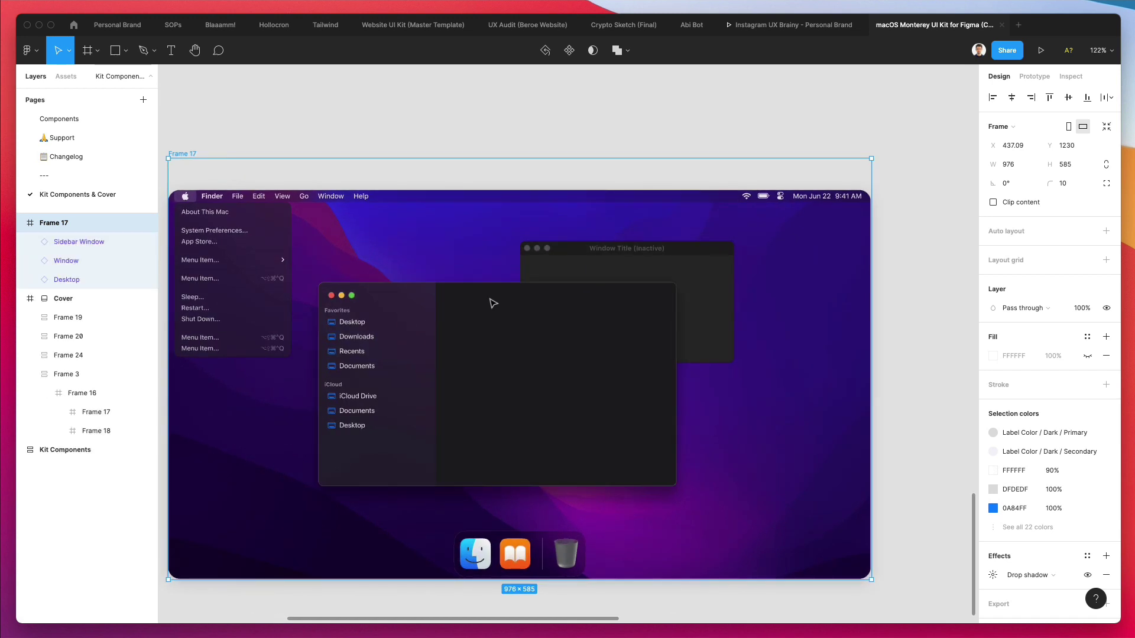
double_click(487, 299)
click(382, 290)
click(456, 294)
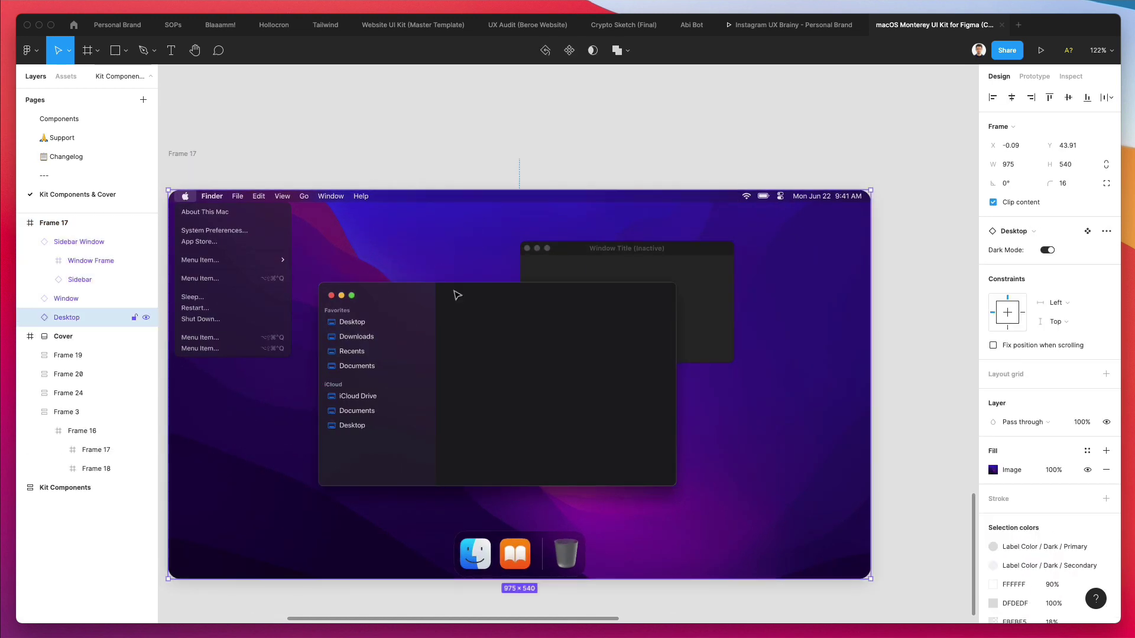
click(406, 363)
key(Delete)
Step: Enlarge the inactive window to about 540×295 and centre it on the desktop
click(609, 296)
double_click(608, 296)
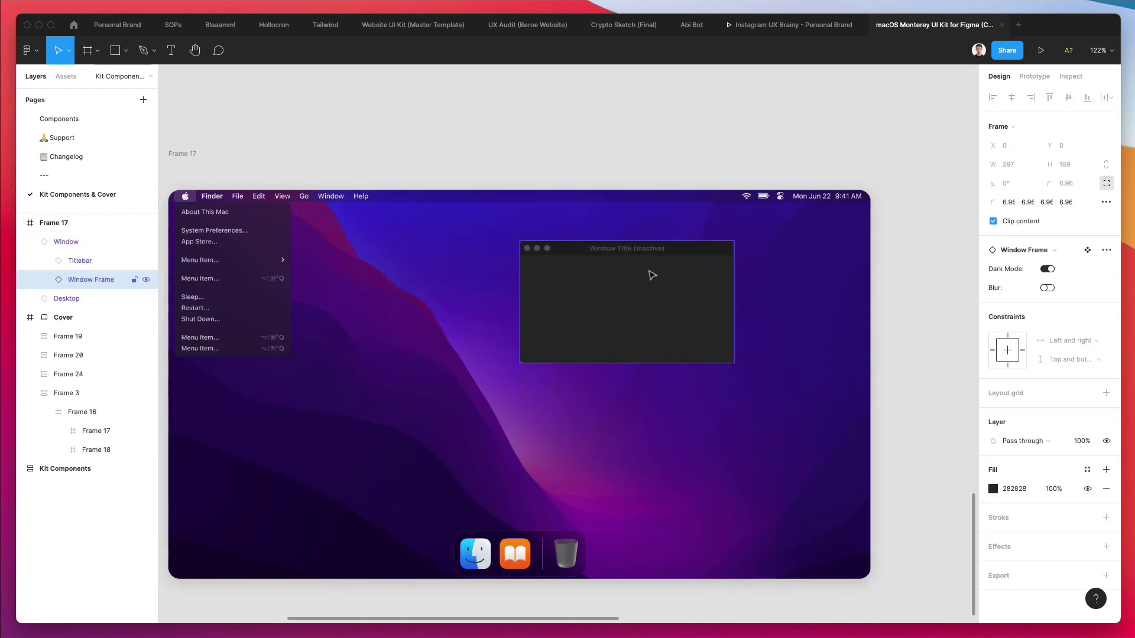
click(611, 184)
click(598, 292)
drag(573, 301, 411, 388)
drag(571, 327, 765, 239)
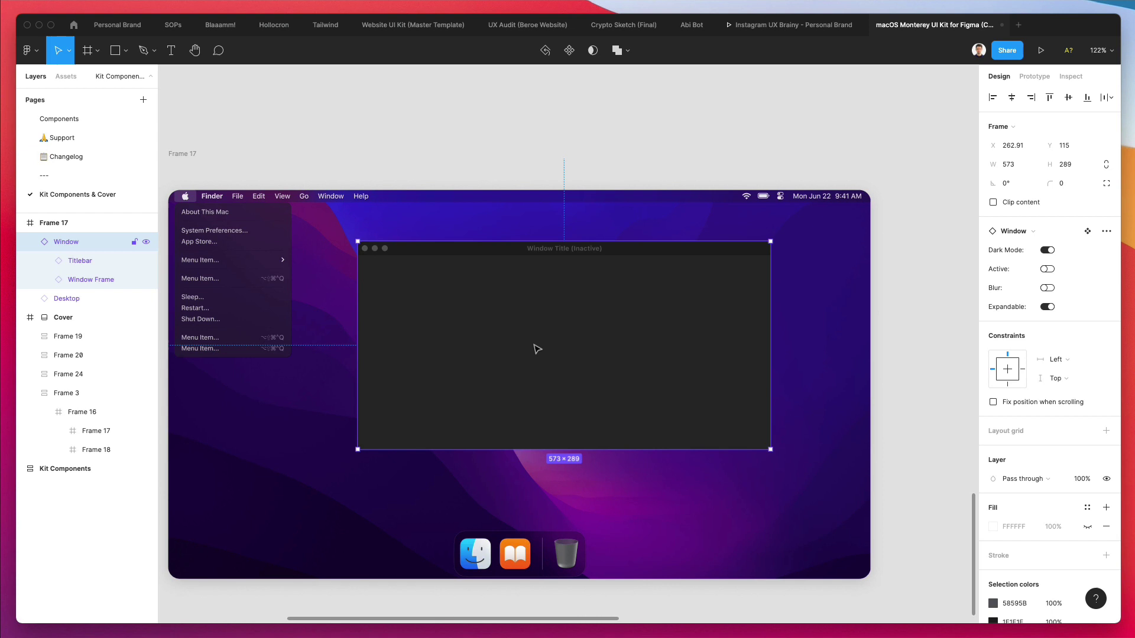
mouse_move(535, 349)
mouse_down()
mouse_move(507, 354)
mouse_move(504, 371)
mouse_move(535, 356)
mouse_up()
Step: Hide the open Apple menu in the mockup
click(251, 296)
double_click(251, 296)
key(super+shift+h)
key(Escape)
Step: Pan to empty canvas left of Frame 17 and pick the Rectangle tool
scroll(514, 258, up, 3)
scroll(509, 263, down, 3)
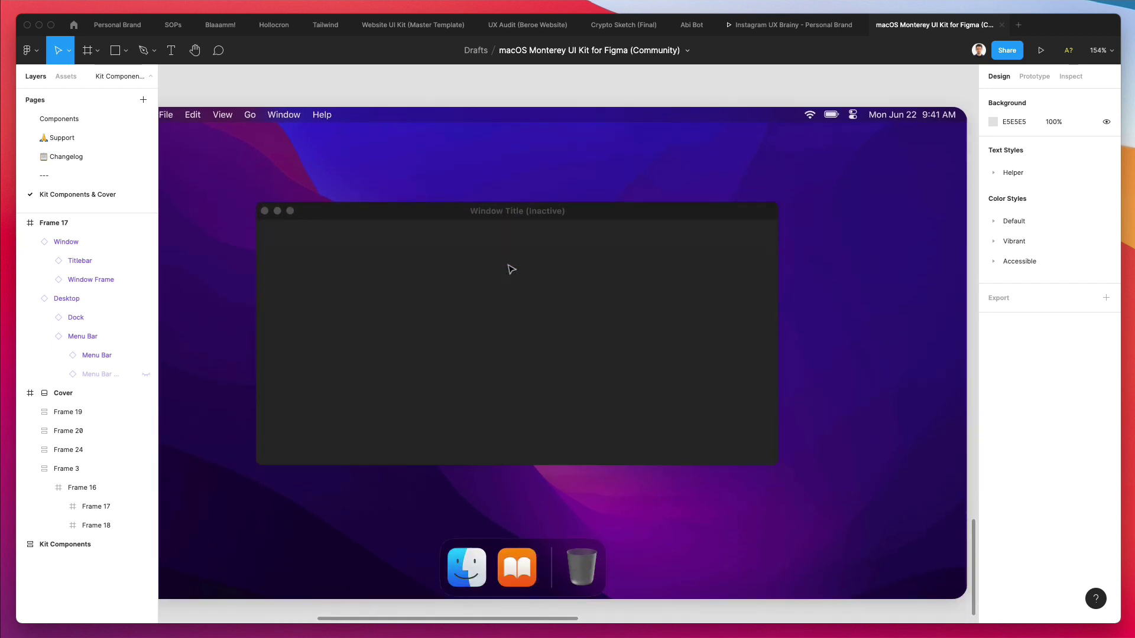
scroll(414, 201, up, 3)
scroll(324, 139, down, 3)
click(281, 136)
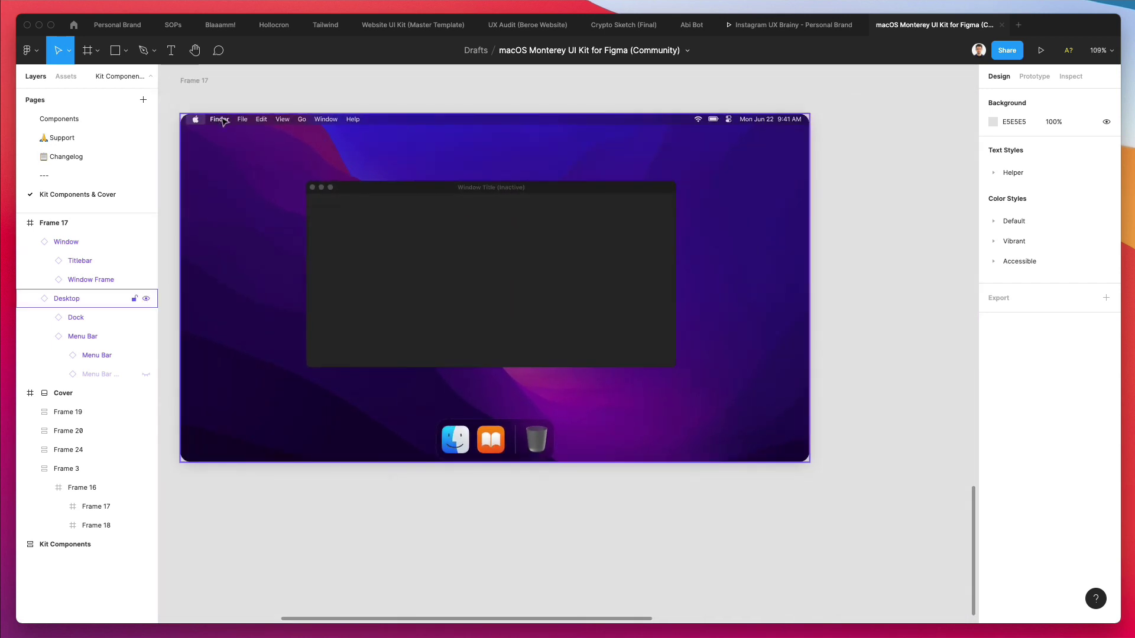
click(177, 101)
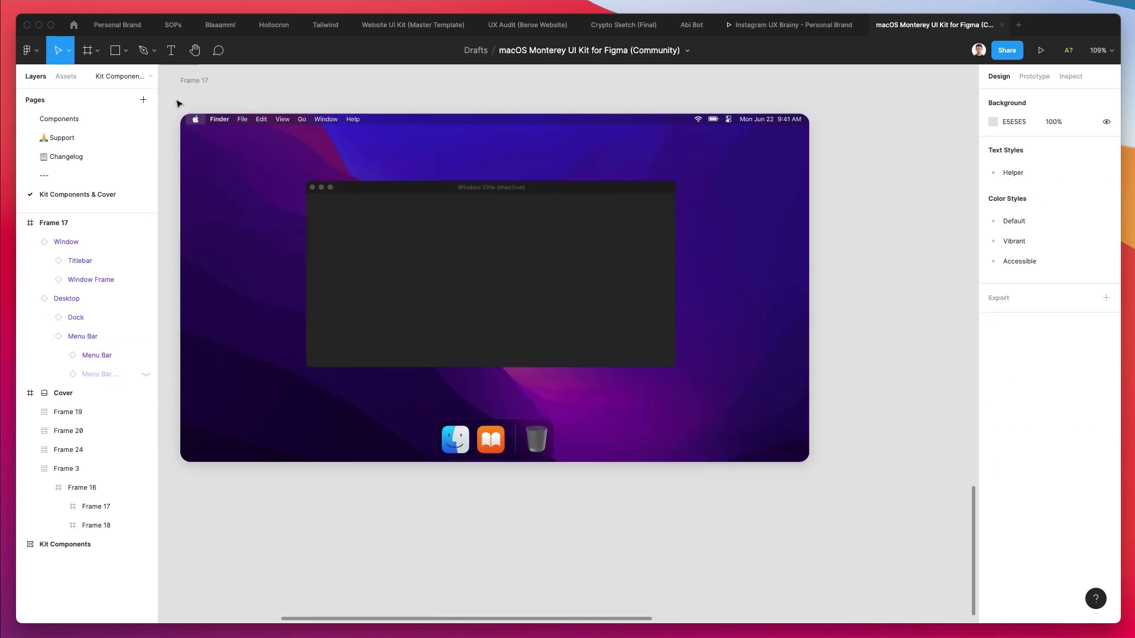
scroll(177, 101, down, 3)
scroll(183, 97, left, 2)
click(260, 89)
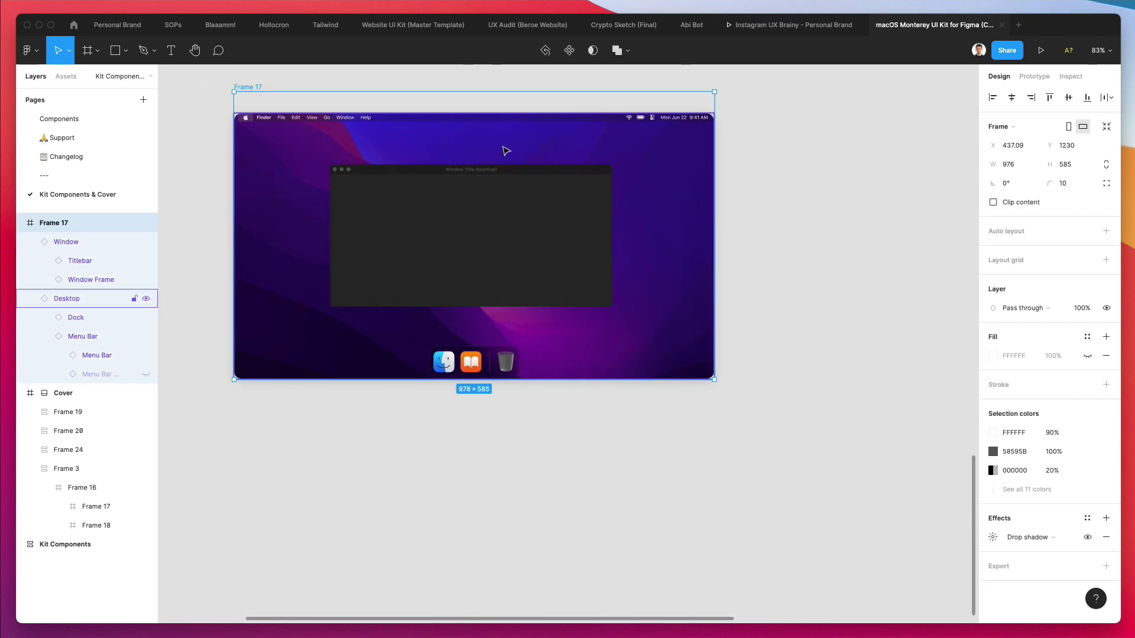
scroll(505, 205, up, 5)
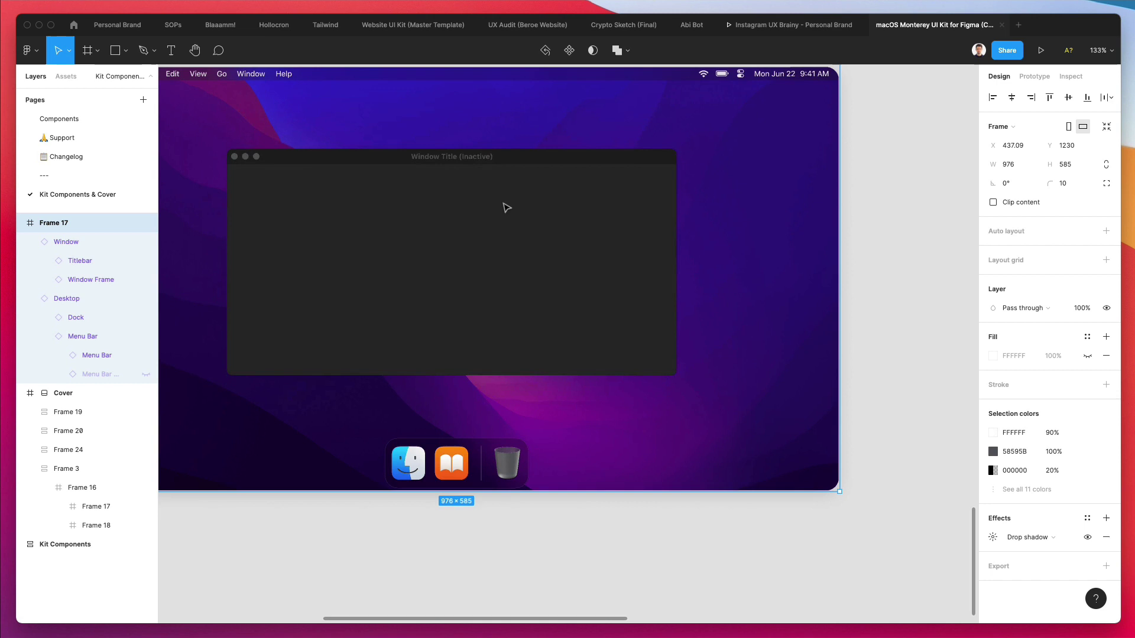
scroll(506, 208, up, 1)
scroll(426, 254, left, 6)
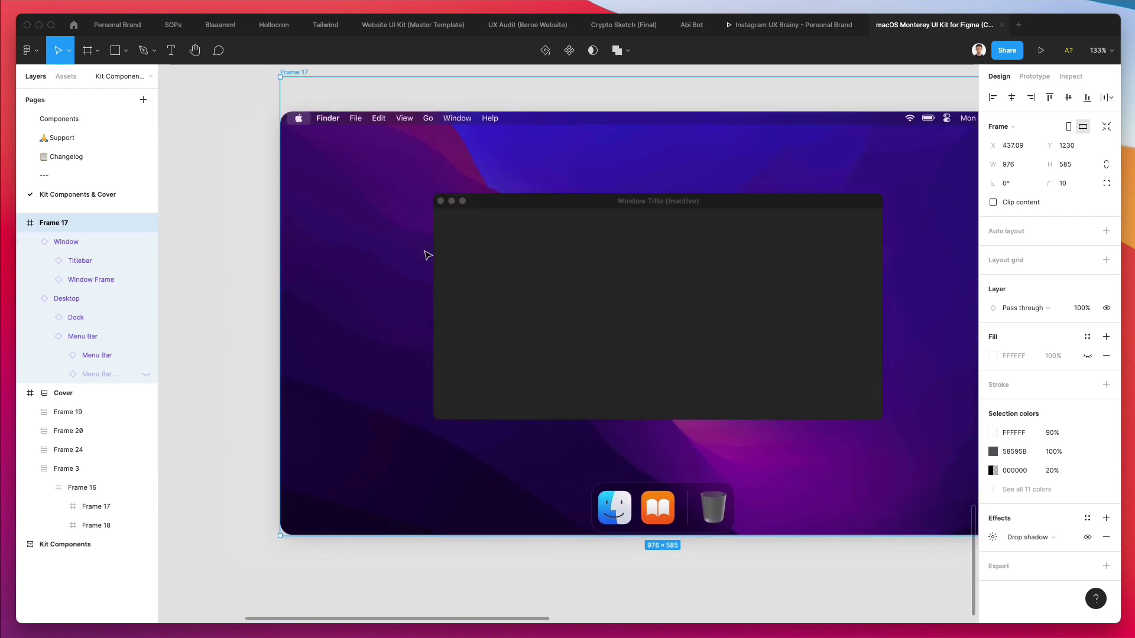
click(276, 233)
Step: Draw a small square and give it corner radius 51 to make a circle
key(r)
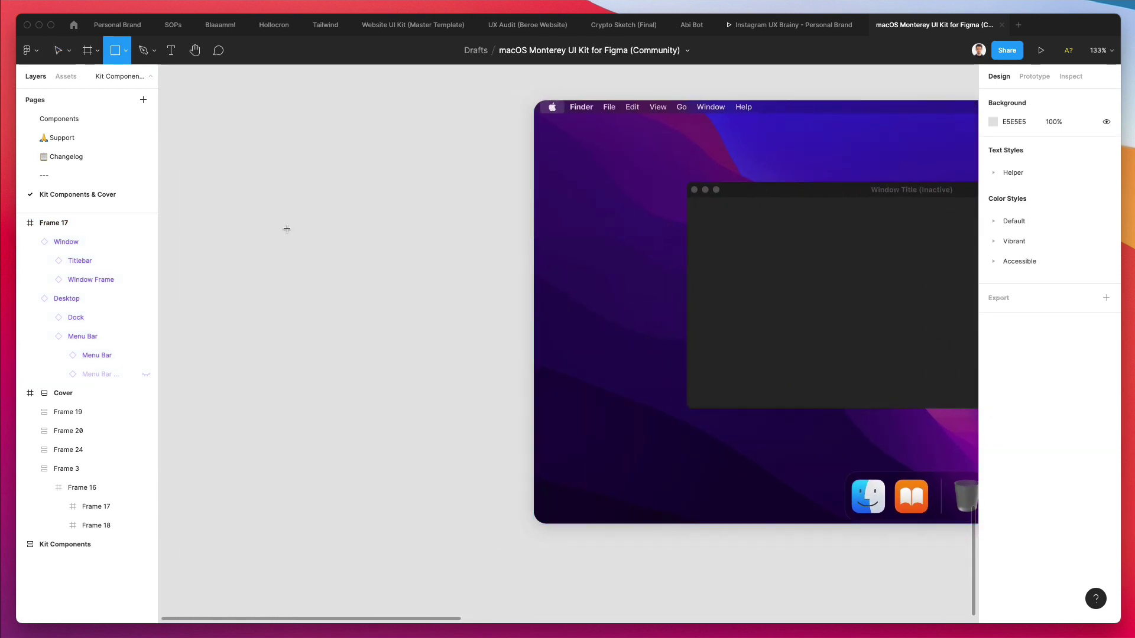
mouse_move(287, 208)
mouse_down()
mouse_move(313, 235)
mouse_move(302, 224)
mouse_up()
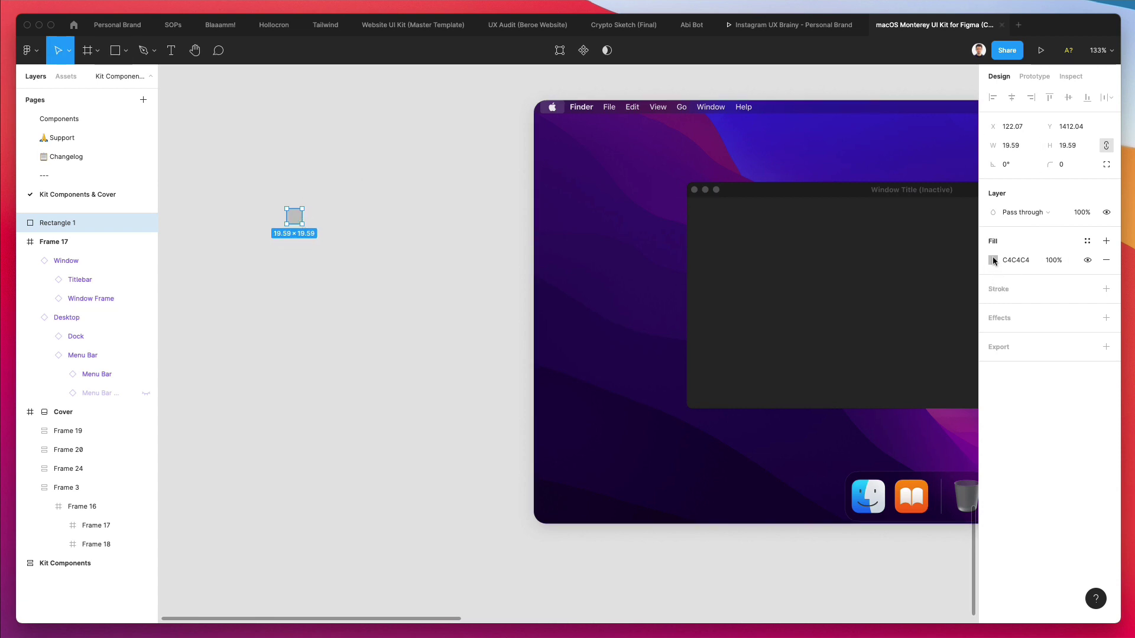
text(51)
key(Return)
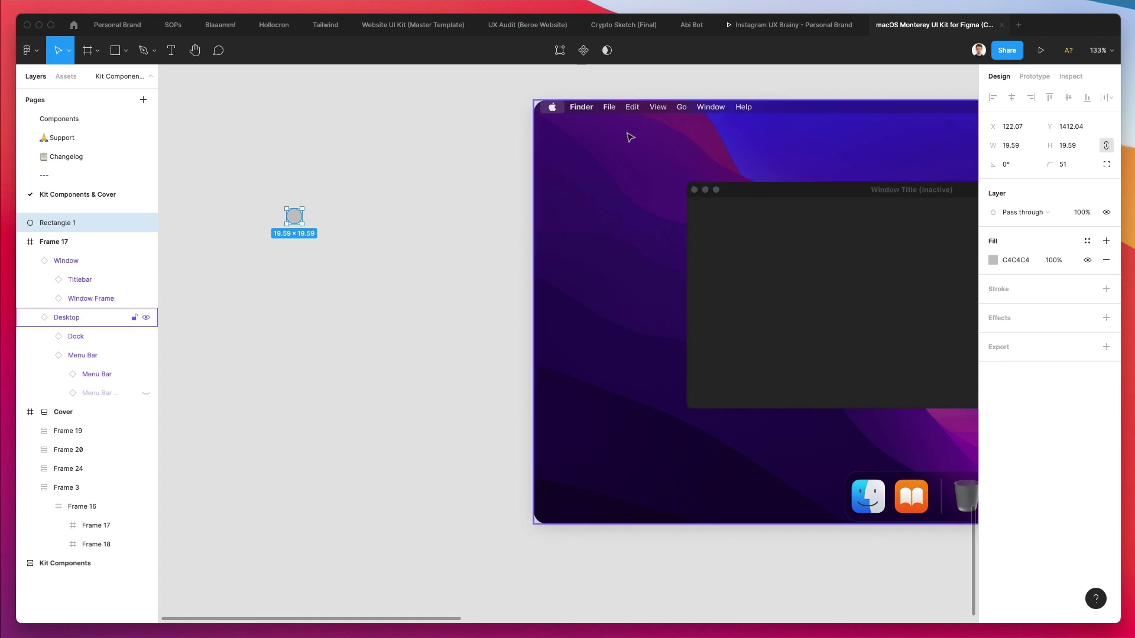
Step: Set the circle's fill to pure white FFFFFF
click(553, 106)
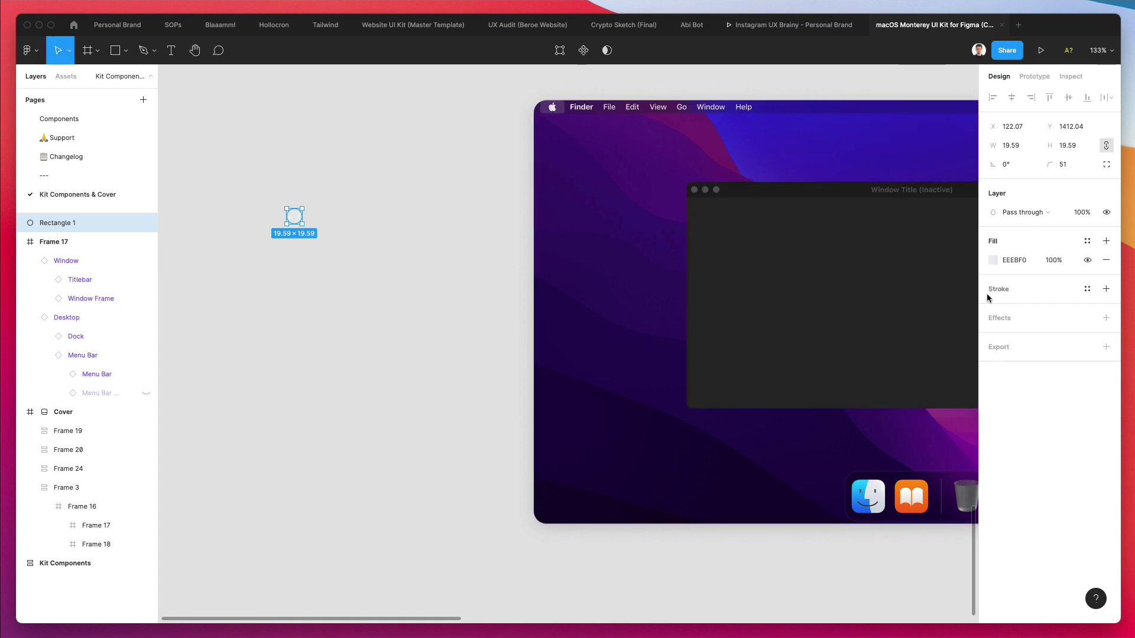
click(992, 260)
drag(875, 302, 836, 275)
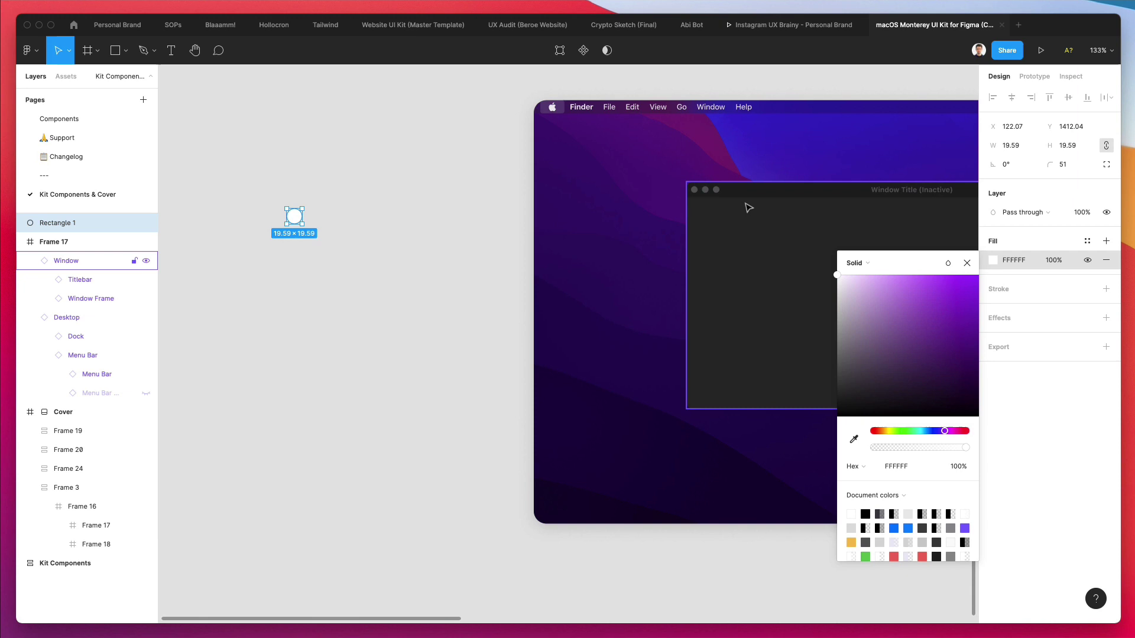
click(331, 227)
click(295, 215)
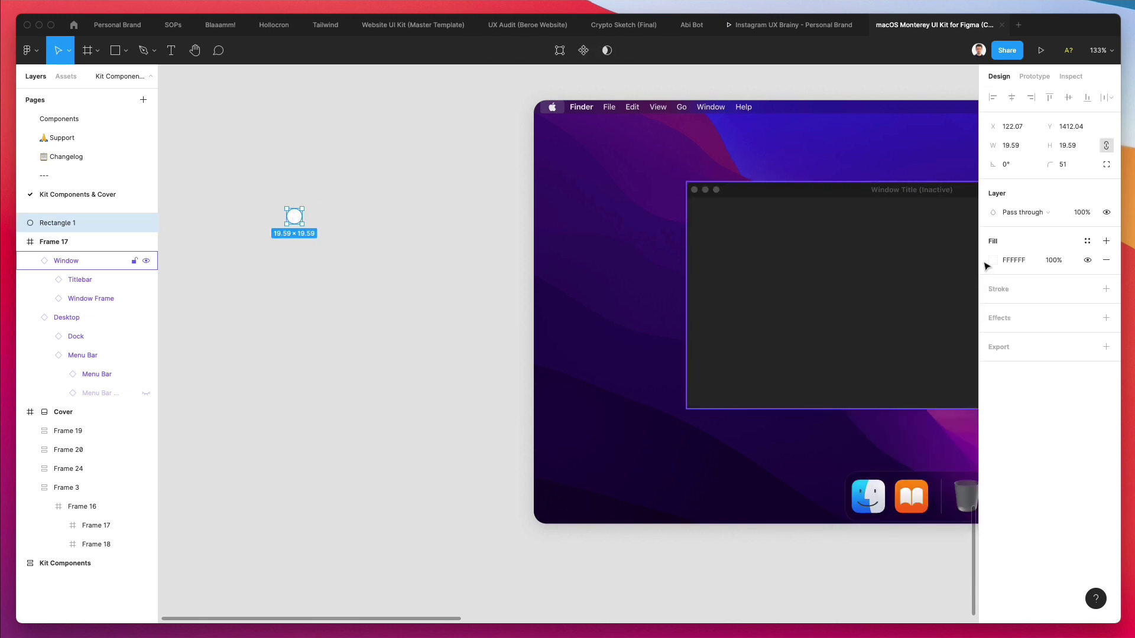
Step: Give the circle a stroke and move it into the dark window's top-left area
click(1106, 289)
click(410, 243)
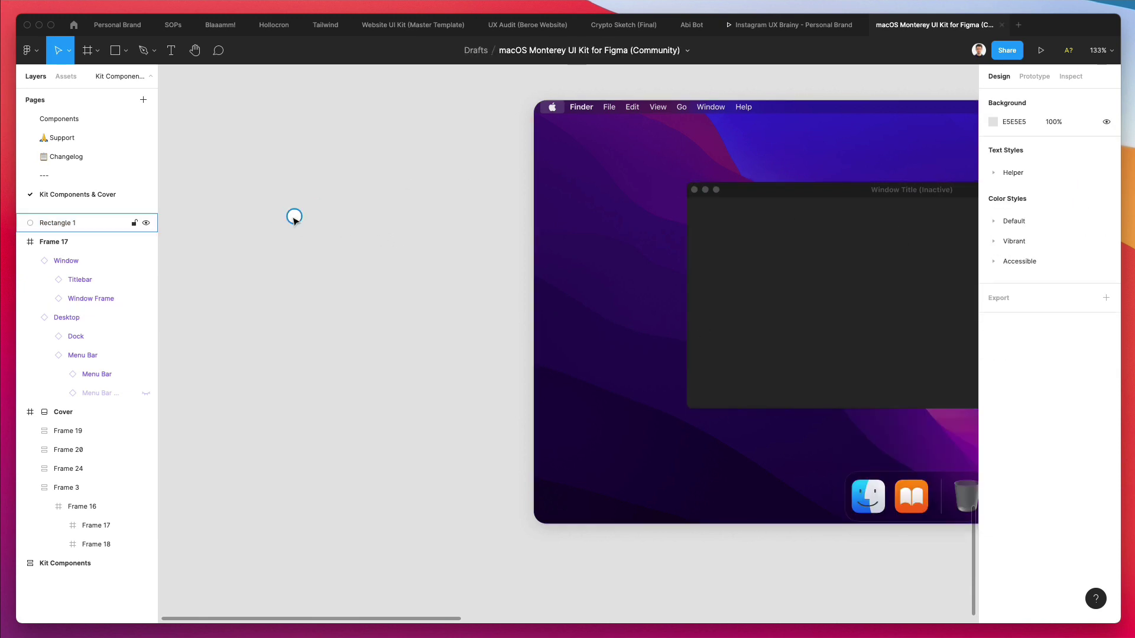
drag(294, 218, 747, 256)
scroll(747, 260, up, 5)
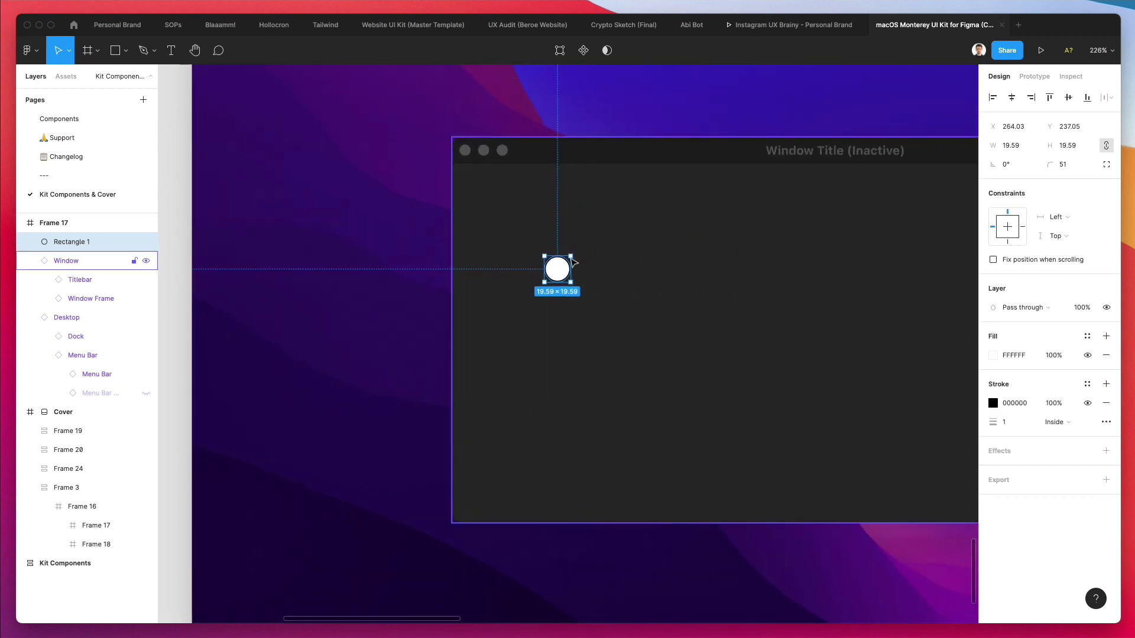
scroll(572, 262, up, 2)
drag(562, 315, 508, 266)
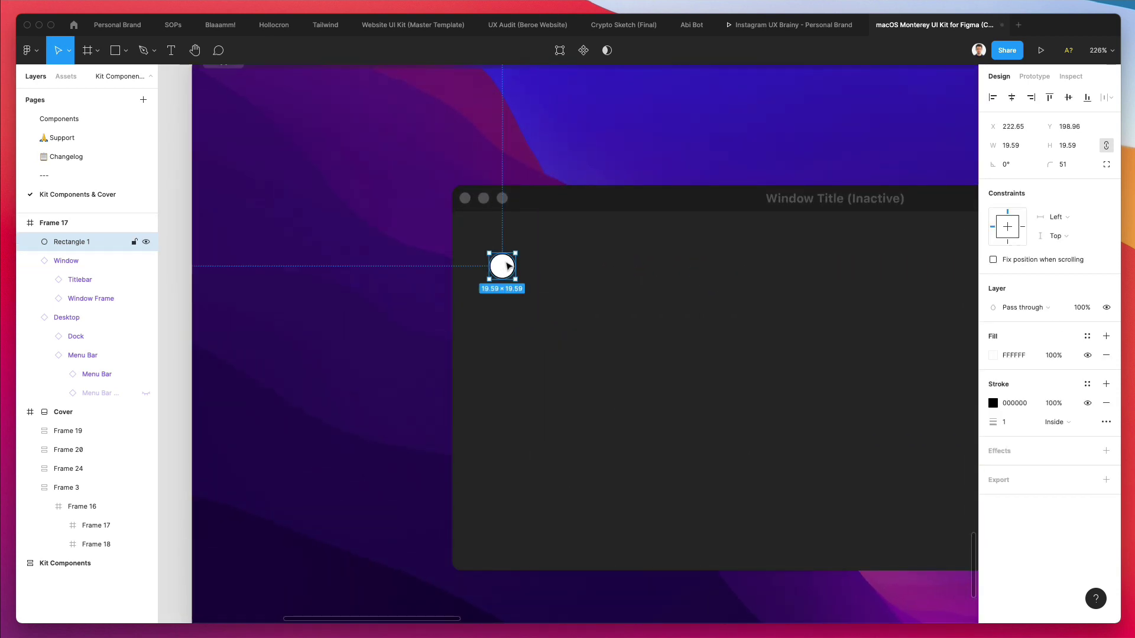
Step: Lock the Window and Desktop layers
click(59, 260)
click(30, 261)
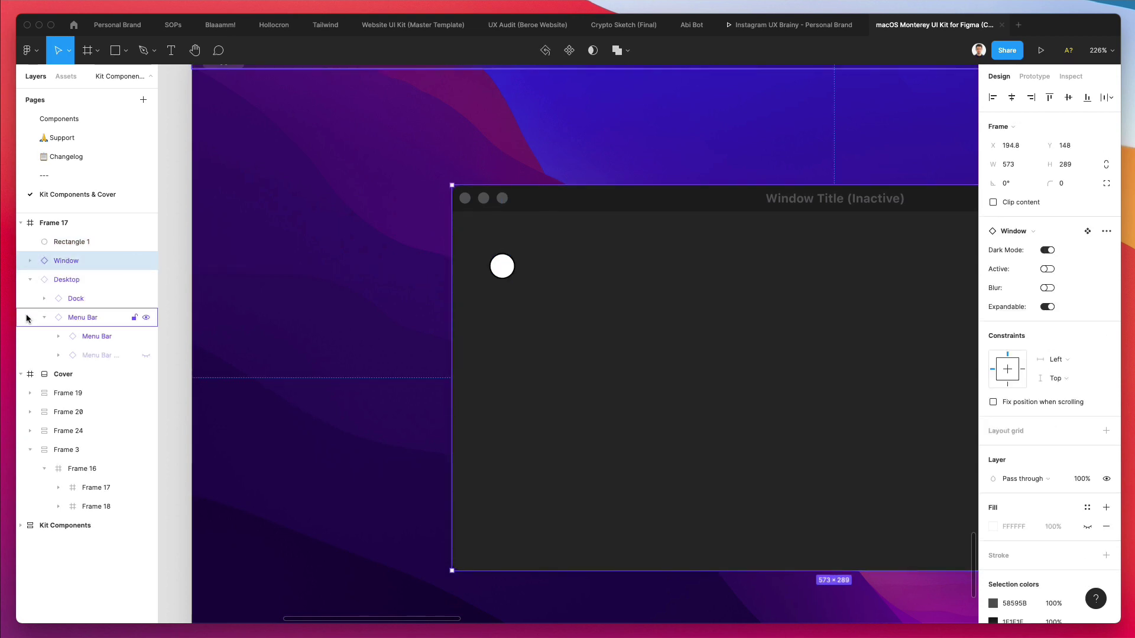
click(30, 279)
shift+click(84, 282)
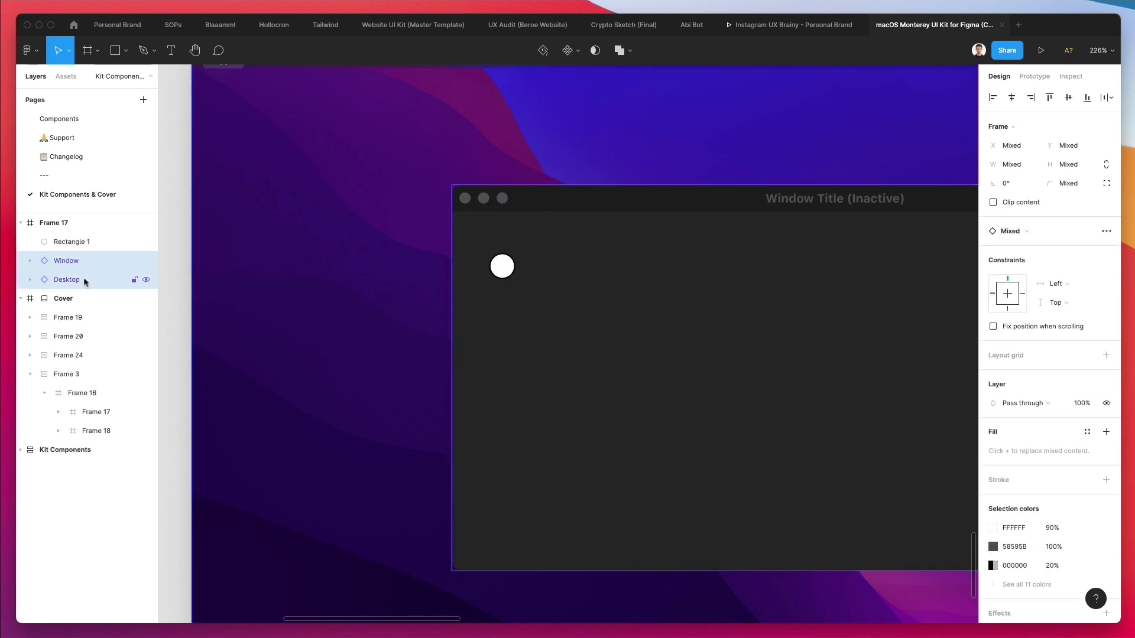
scroll(245, 288, right, 2)
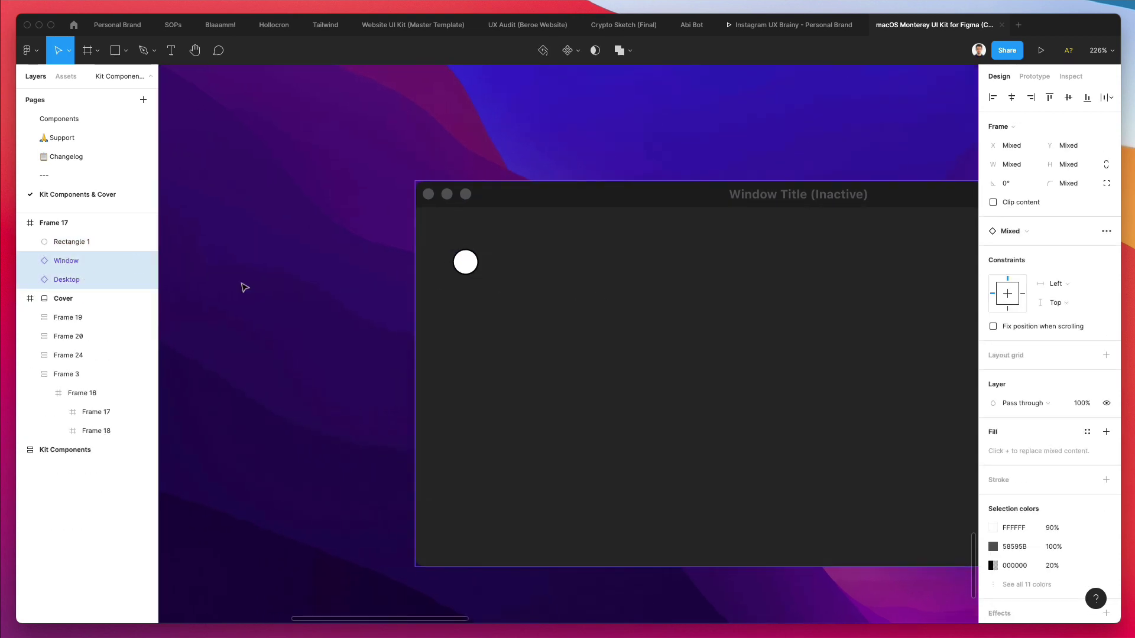
right_click(78, 267)
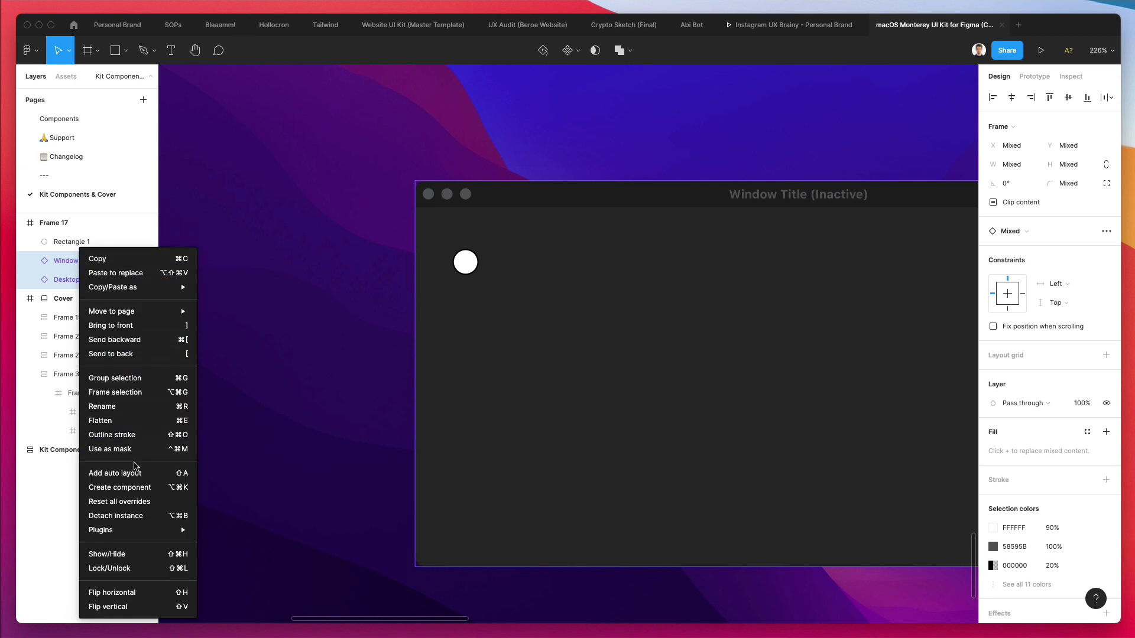
click(151, 567)
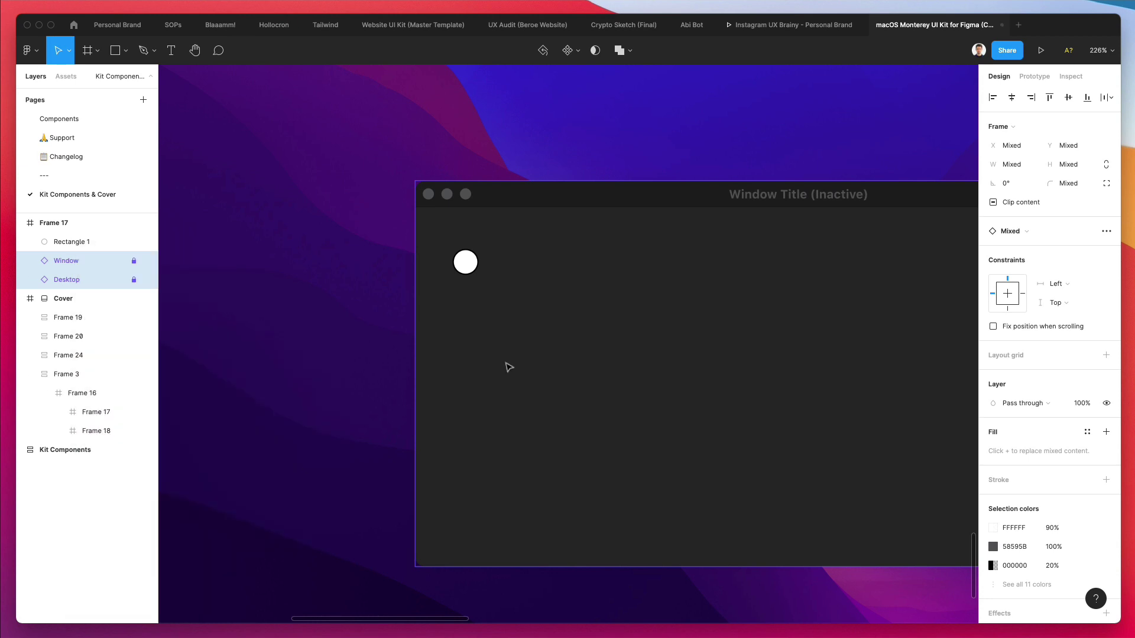
Step: Nudge the circle slightly lower and set its outline colour to CECECE
click(467, 260)
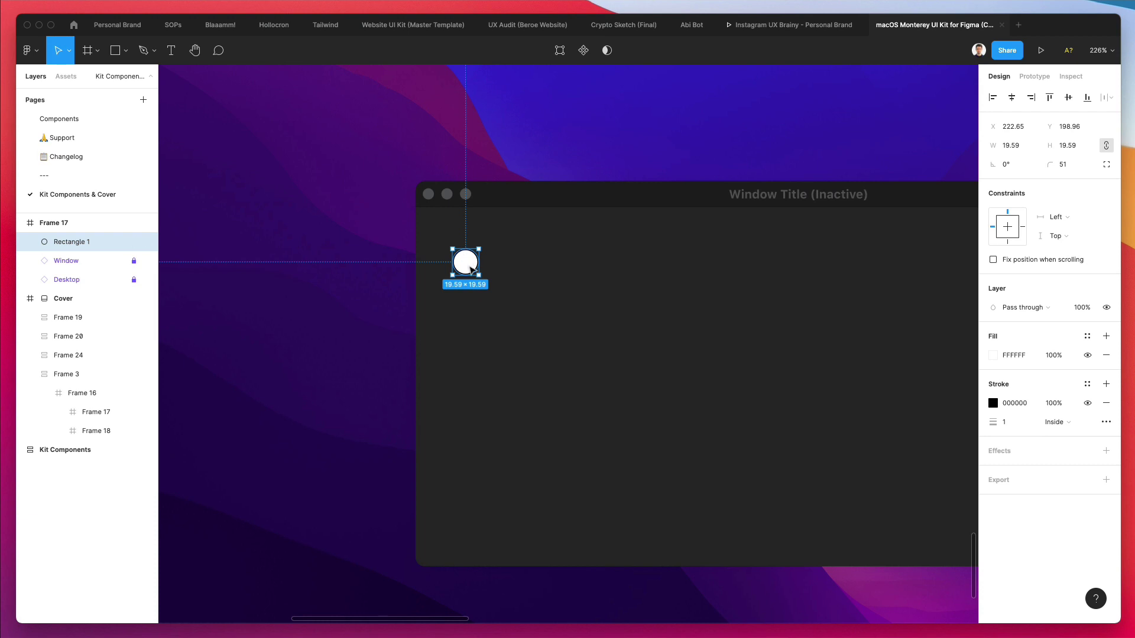
drag(471, 269, 471, 276)
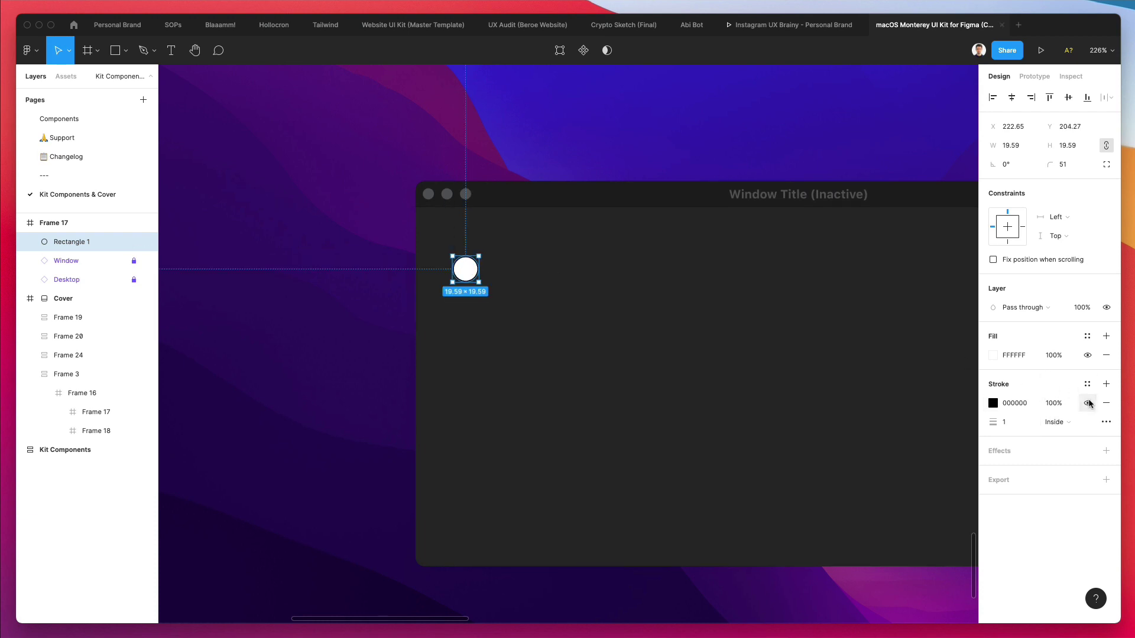
click(993, 403)
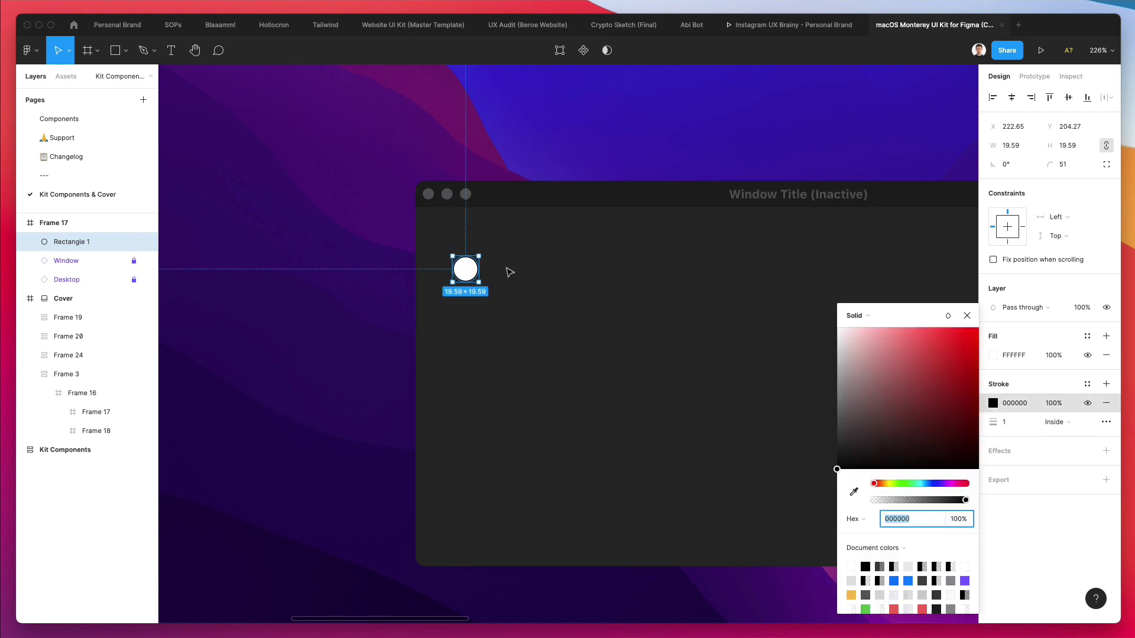
mouse_move(874, 357)
mouse_down()
mouse_move(808, 362)
mouse_move(575, 271)
mouse_up()
click(575, 270)
click(462, 268)
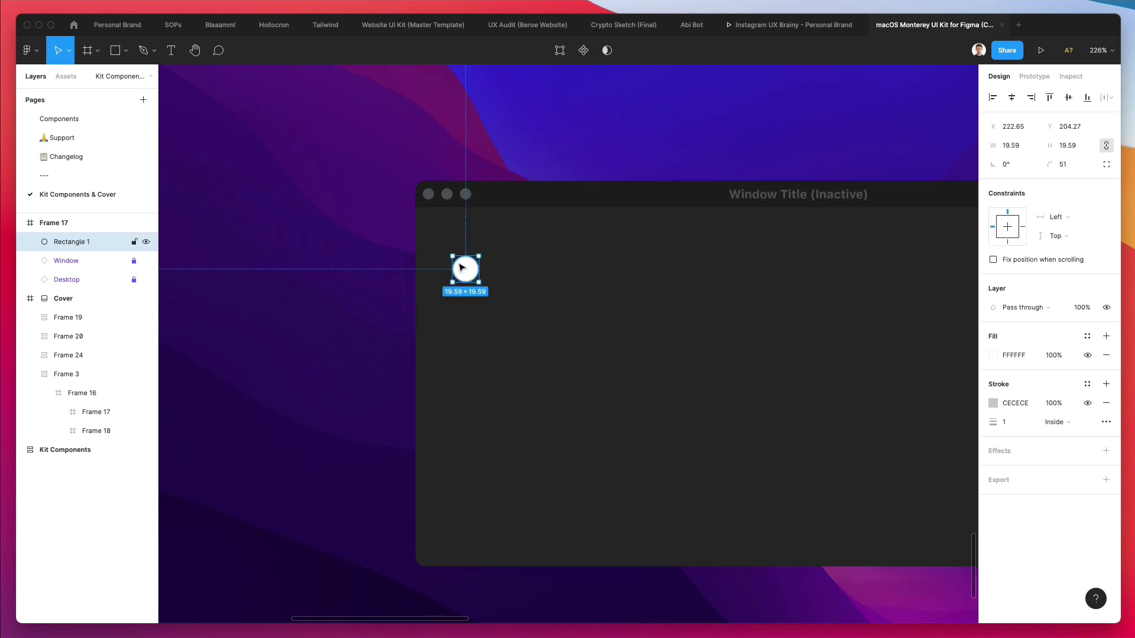
Step: Add a text label "List item 1" to the right of the circle
click(601, 282)
key(t)
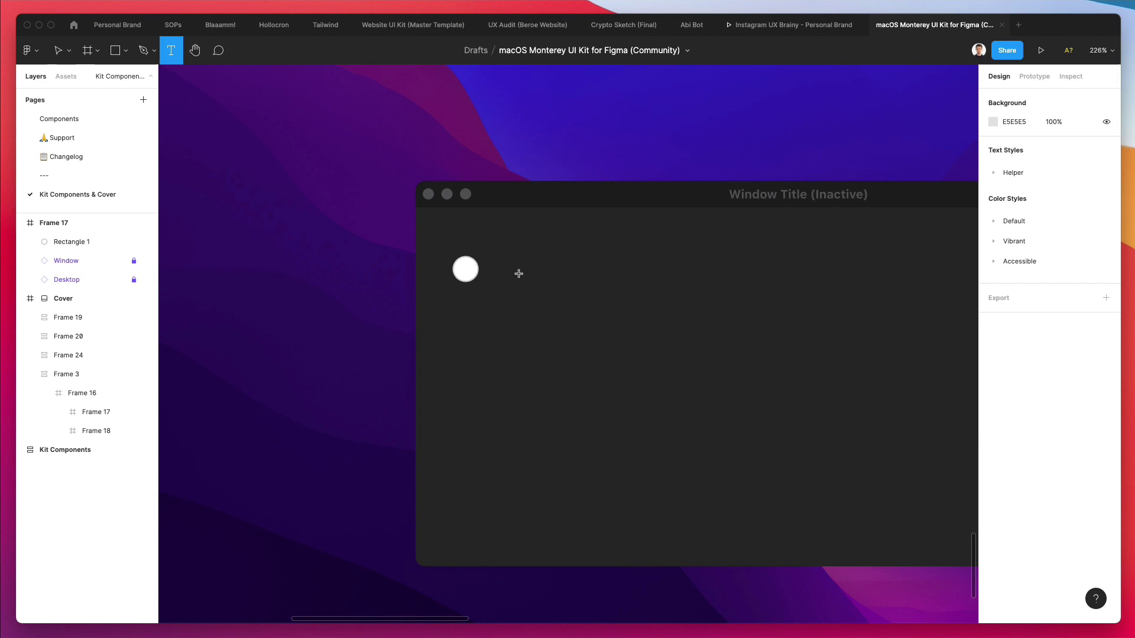
click(493, 264)
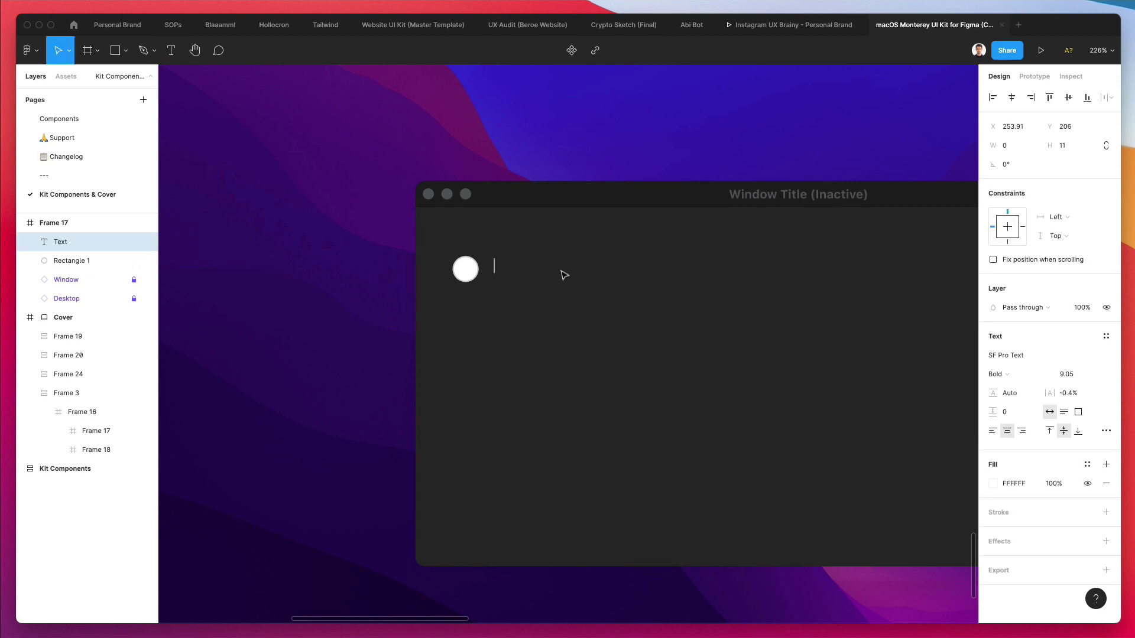
text(List item 1)
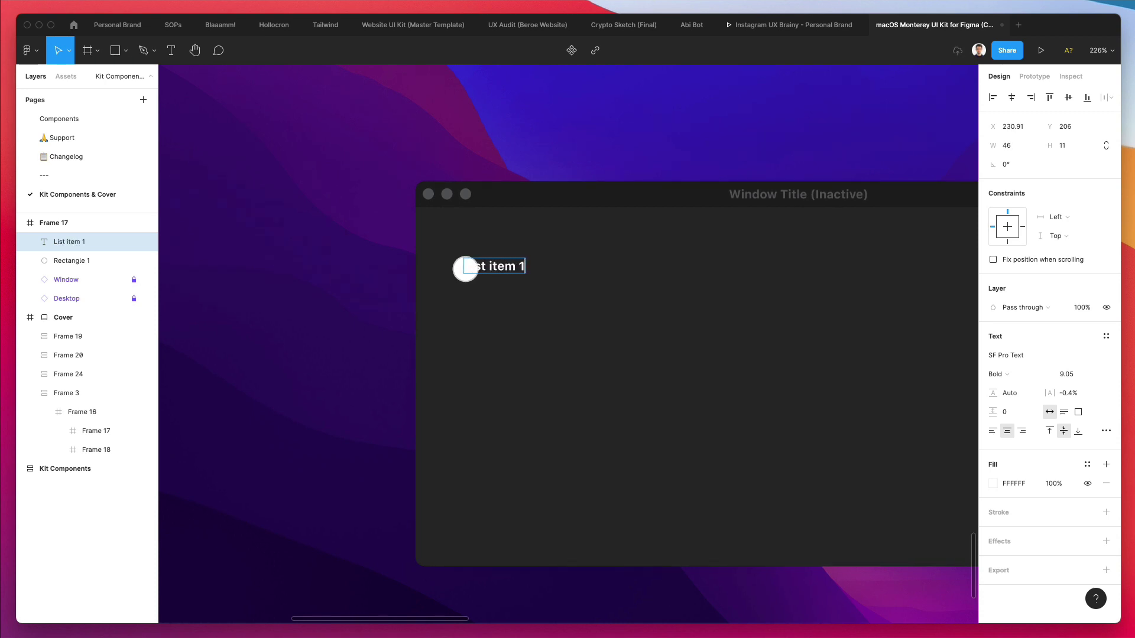
key(Escape)
drag(483, 268, 520, 273)
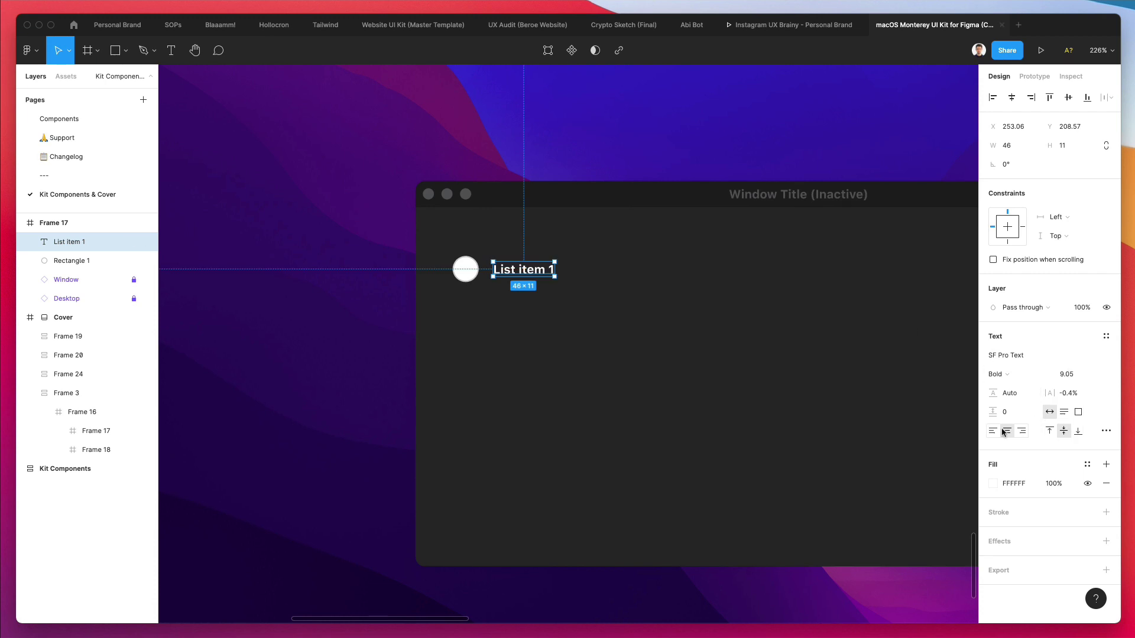
Step: Set the label's font size to 11.05 and centre it vertically with the circle
click(1068, 374)
key(Up)
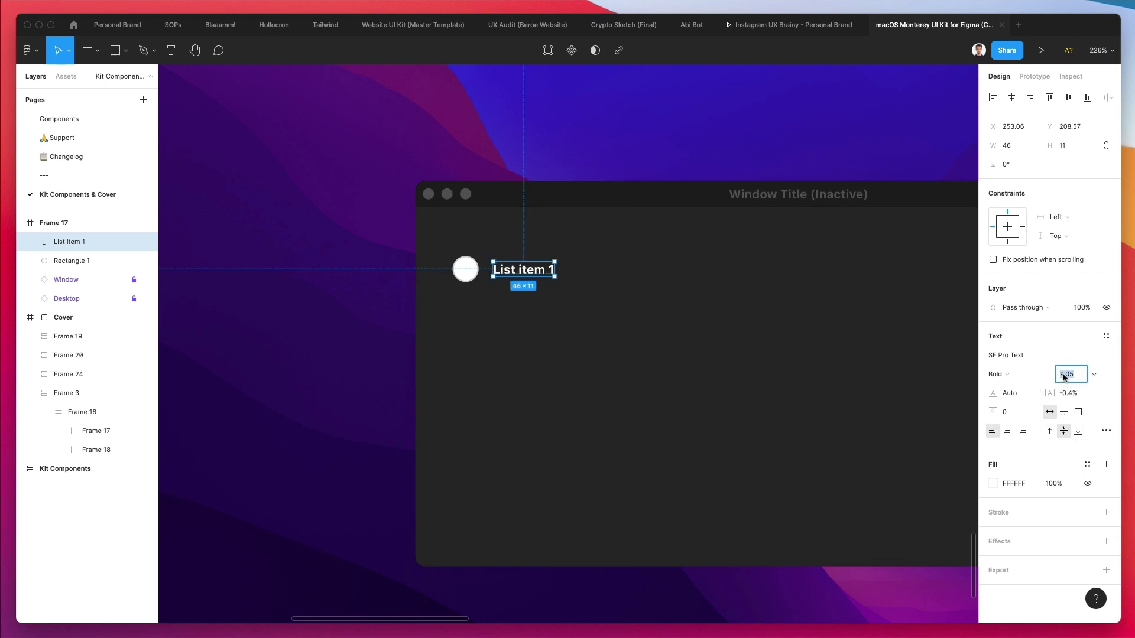
key(Up)
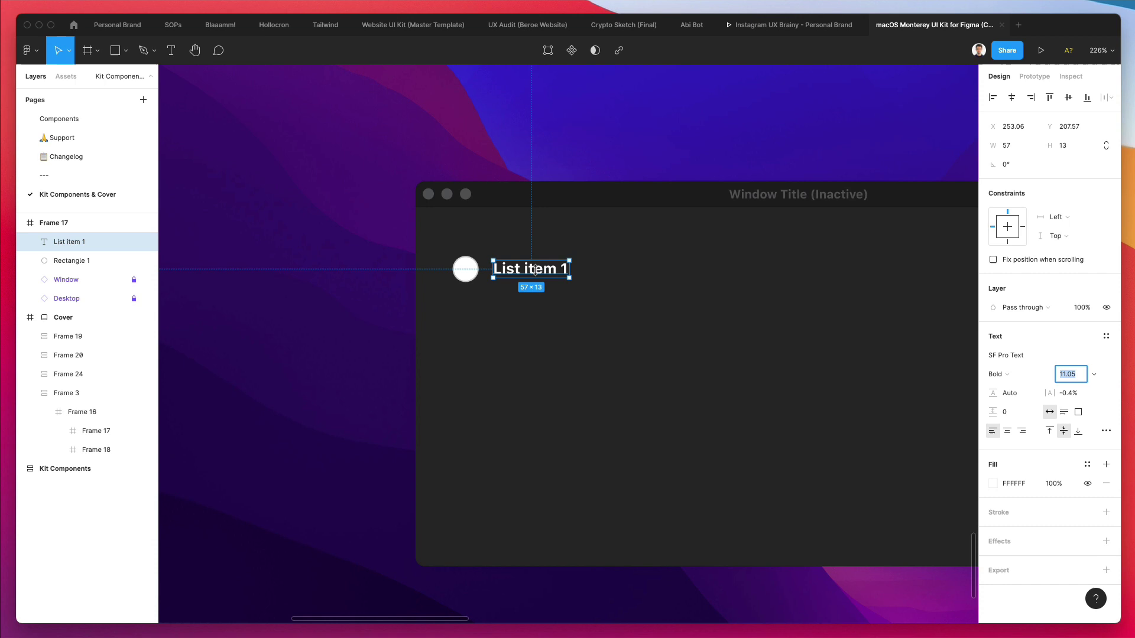
drag(562, 263, 539, 273)
click(632, 286)
scroll(631, 286, right, 5)
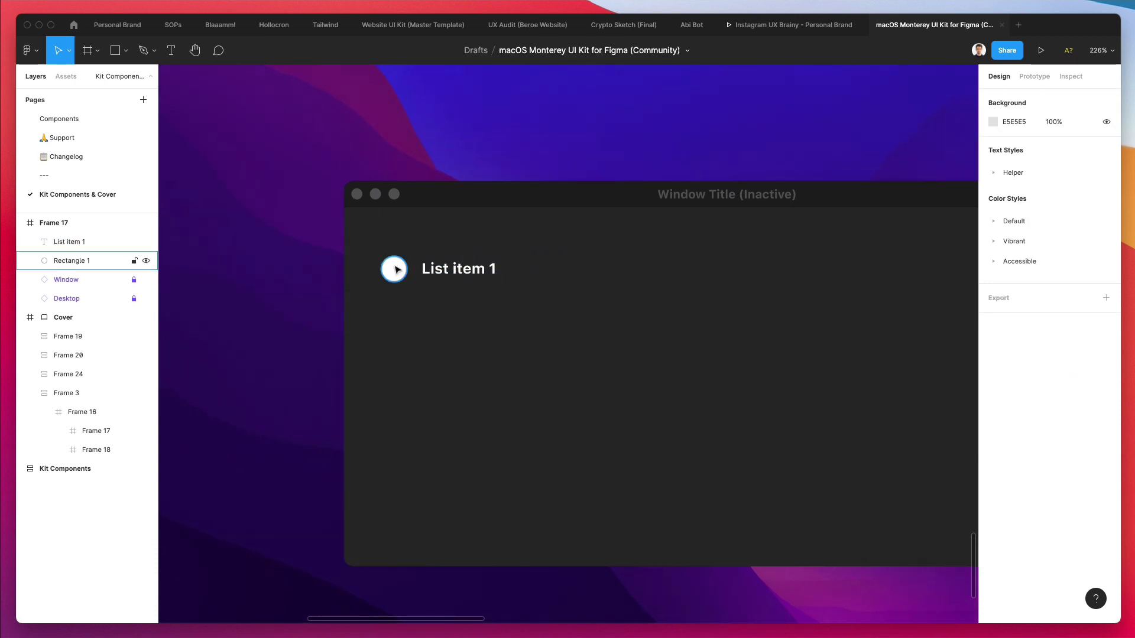
Step: Group the circle with its label, duplicate it below, and relabel it "List item 2"
click(396, 269)
shift+click(476, 270)
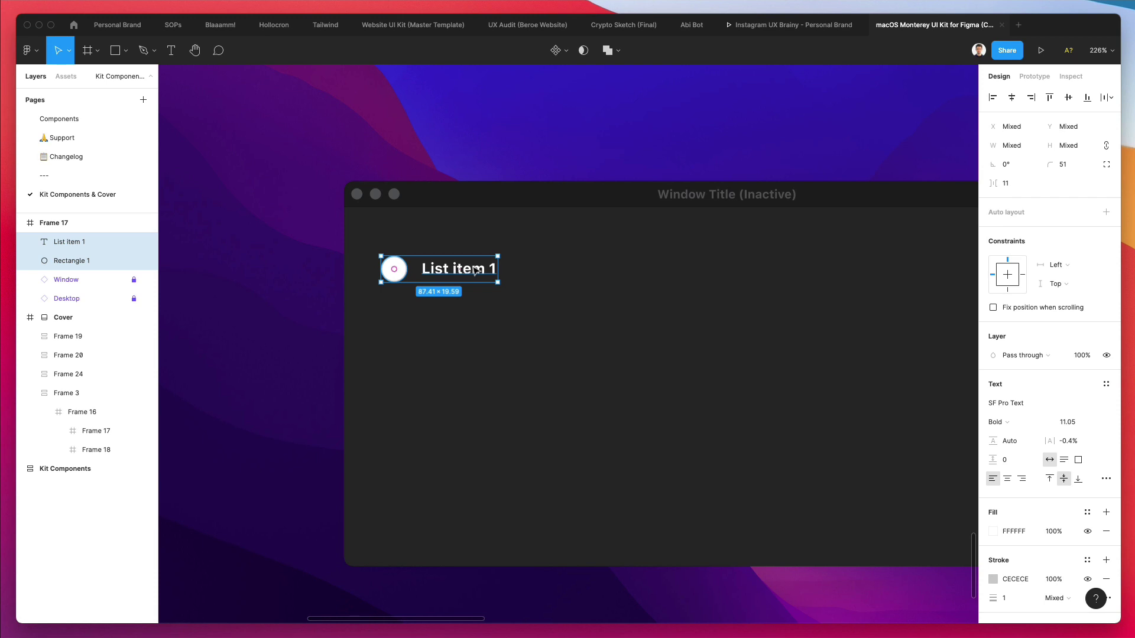
key(super+g)
drag(475, 271, 479, 318)
double_click(479, 317)
key(Right)
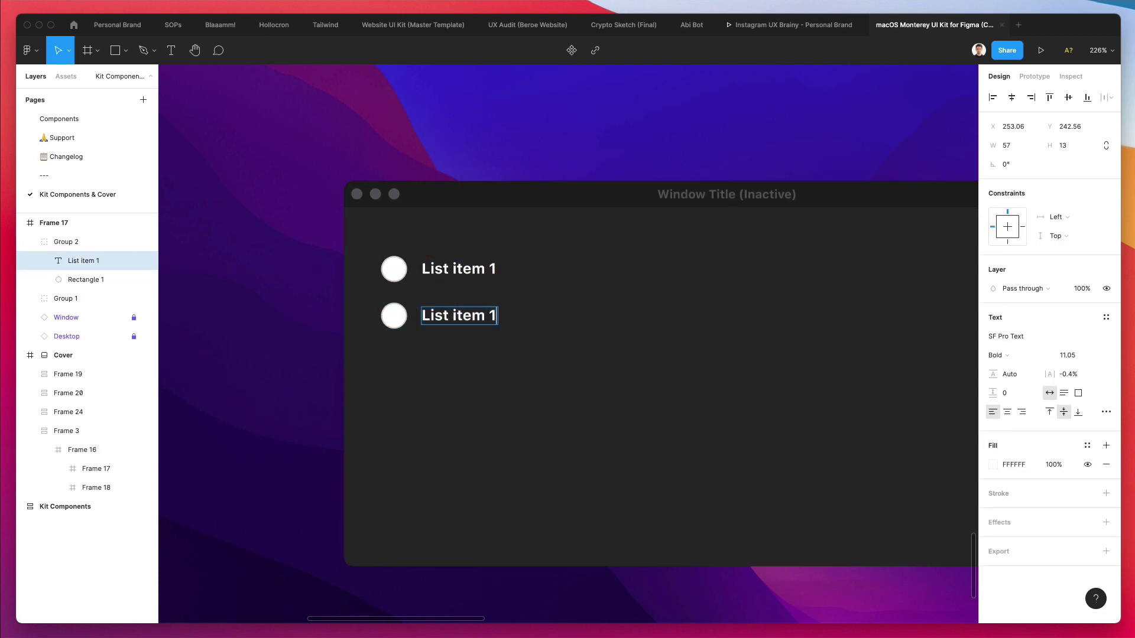
key(BackSpace)
text(2)
Step: Change the second circle's fill from the desktop purple to 31CE9F green
scroll(514, 309, left, 1)
click(399, 316)
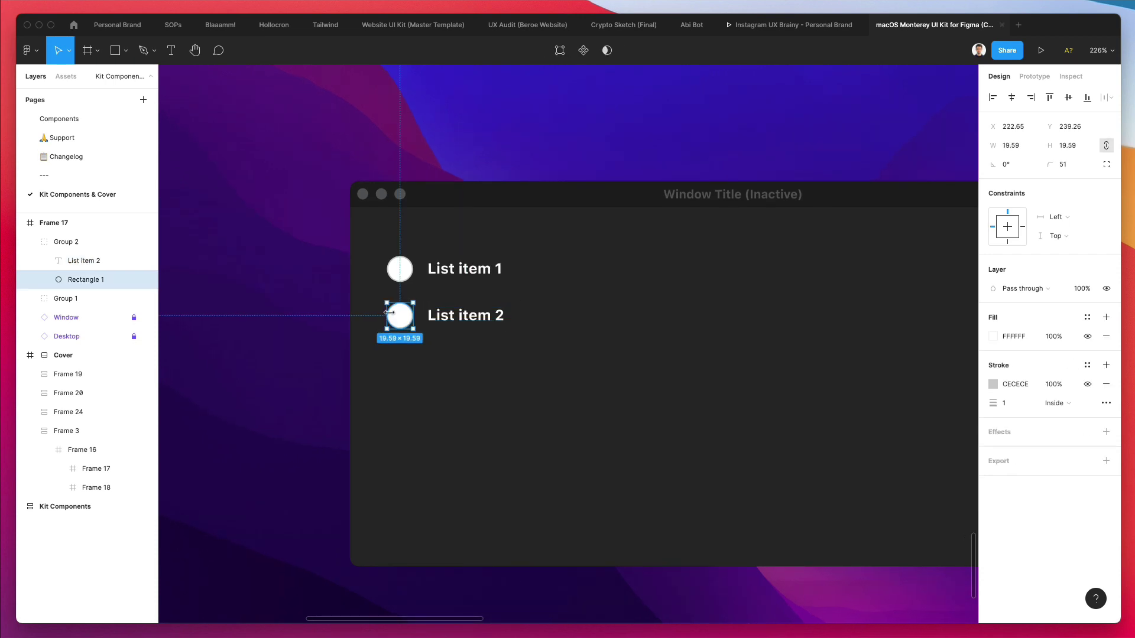
scroll(436, 293, down, 1)
key(i)
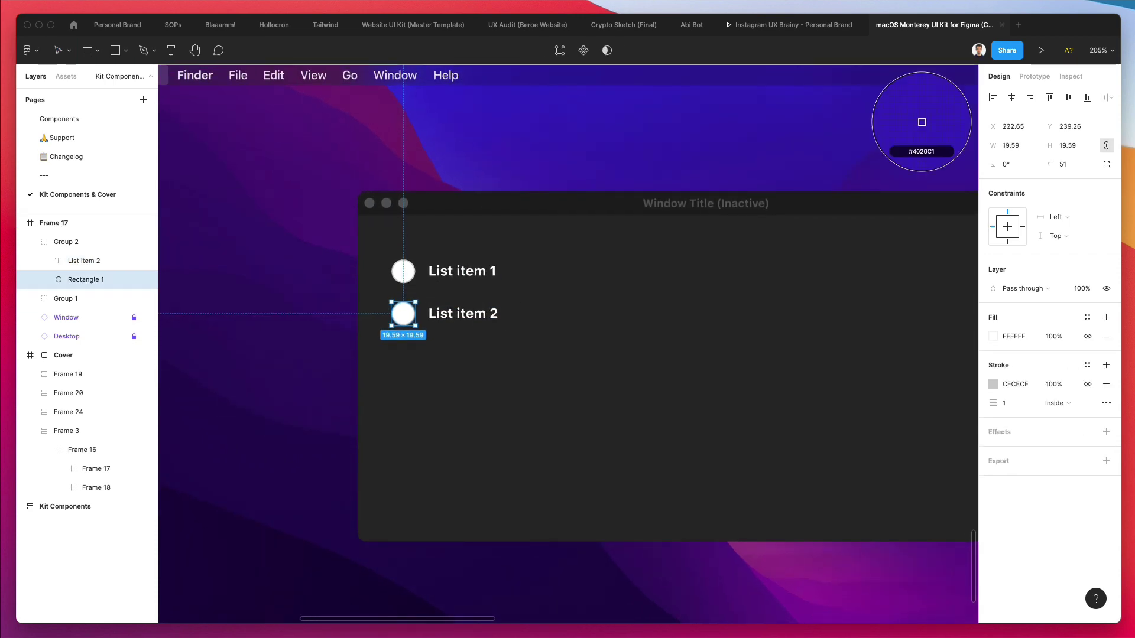
click(477, 144)
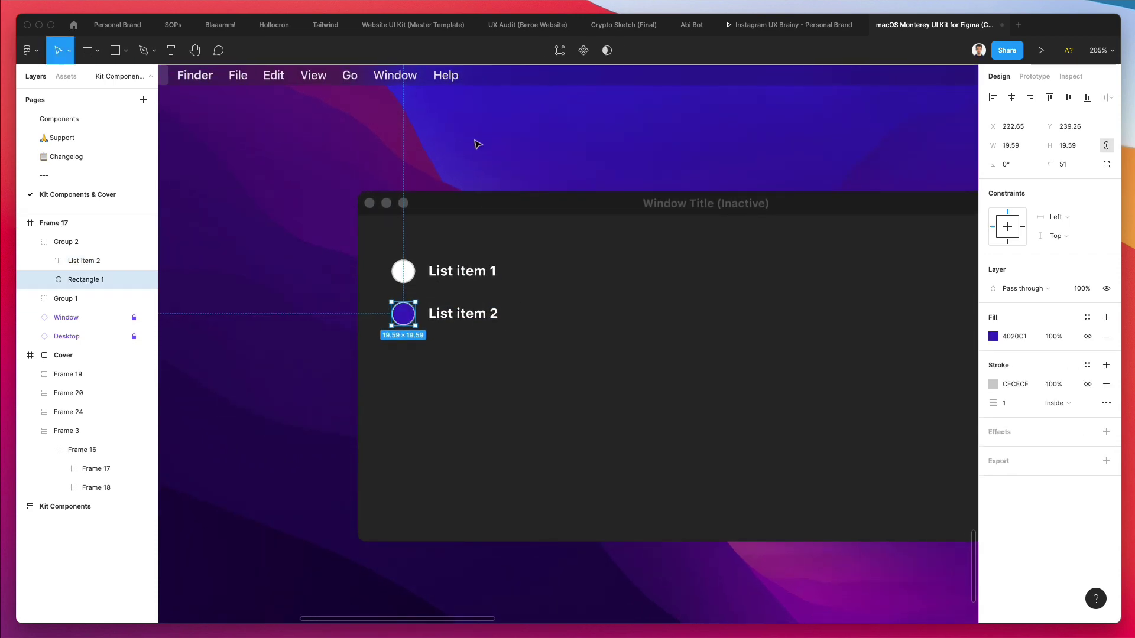
click(993, 336)
click(910, 483)
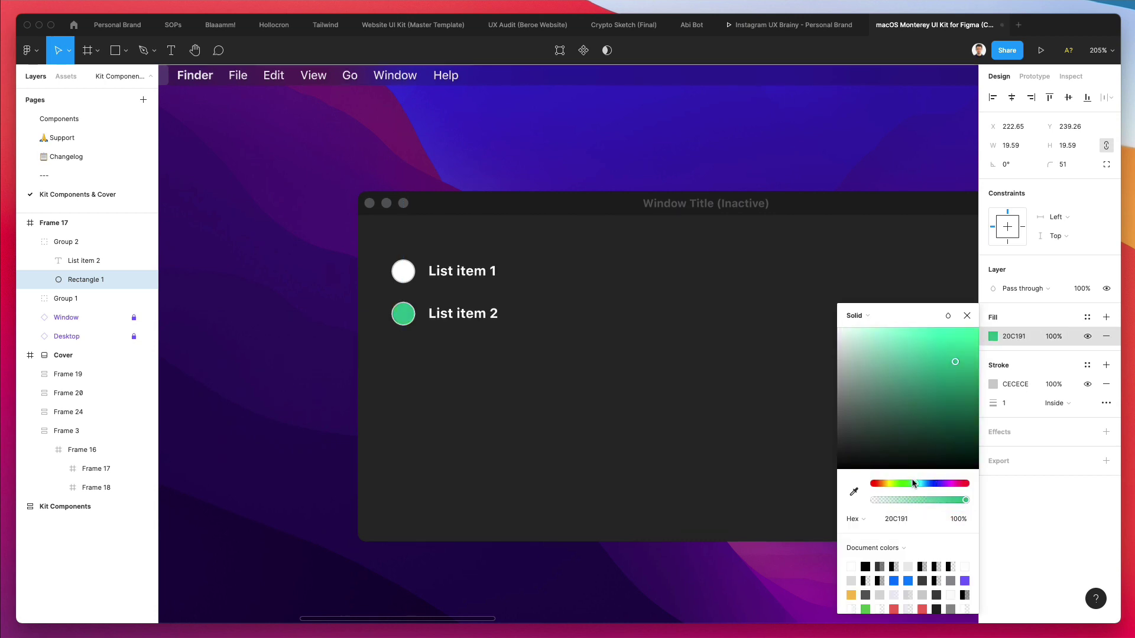
drag(932, 387, 941, 355)
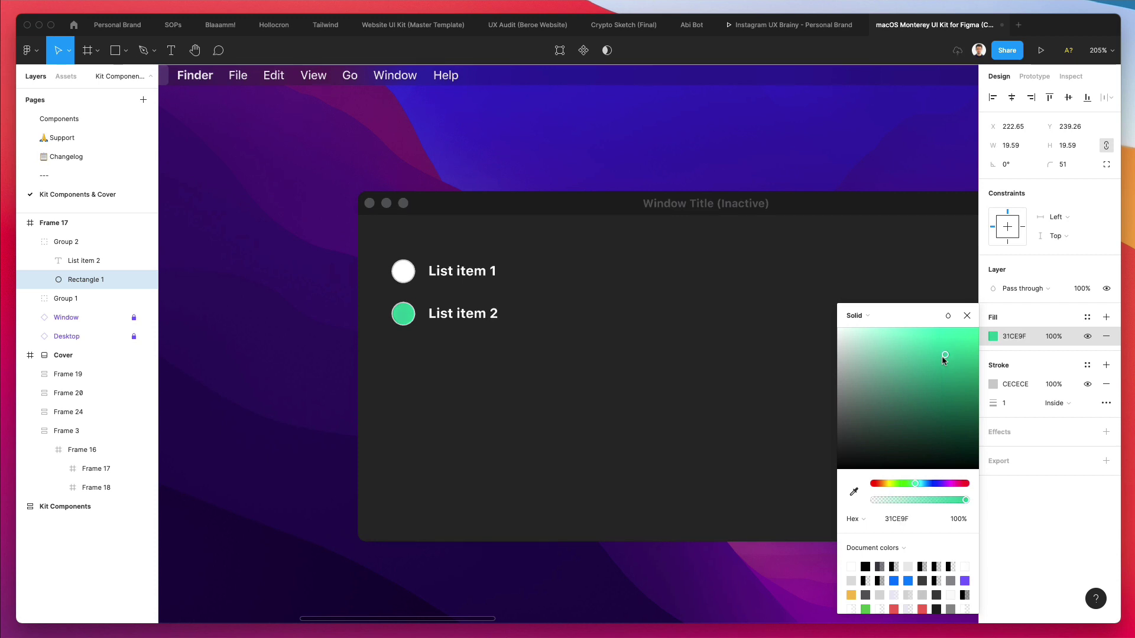
click(553, 413)
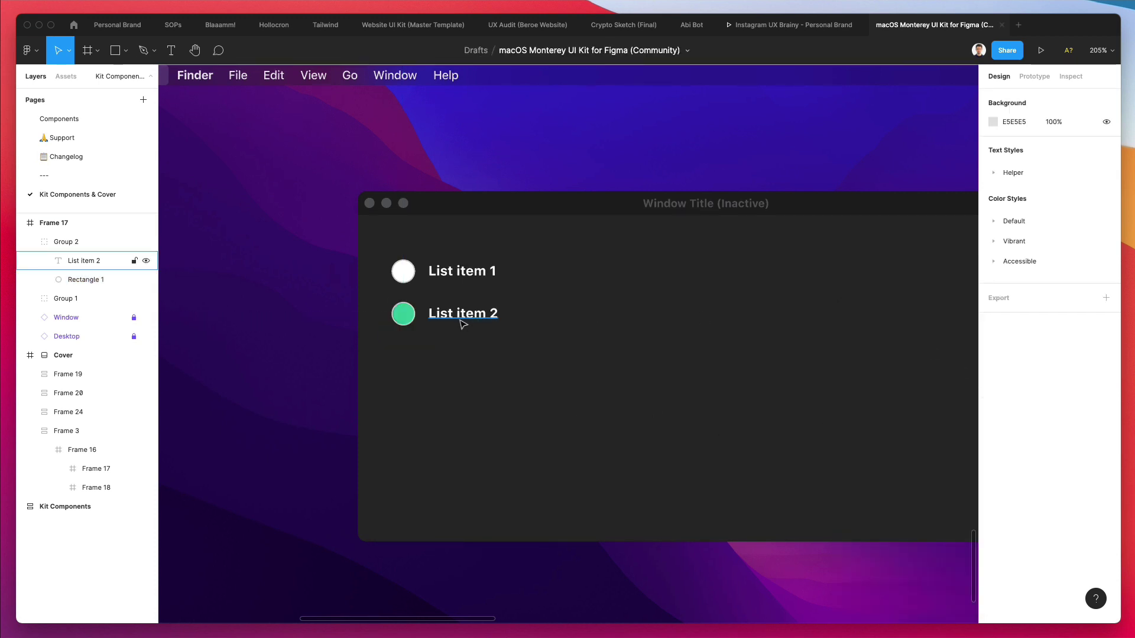
click(404, 314)
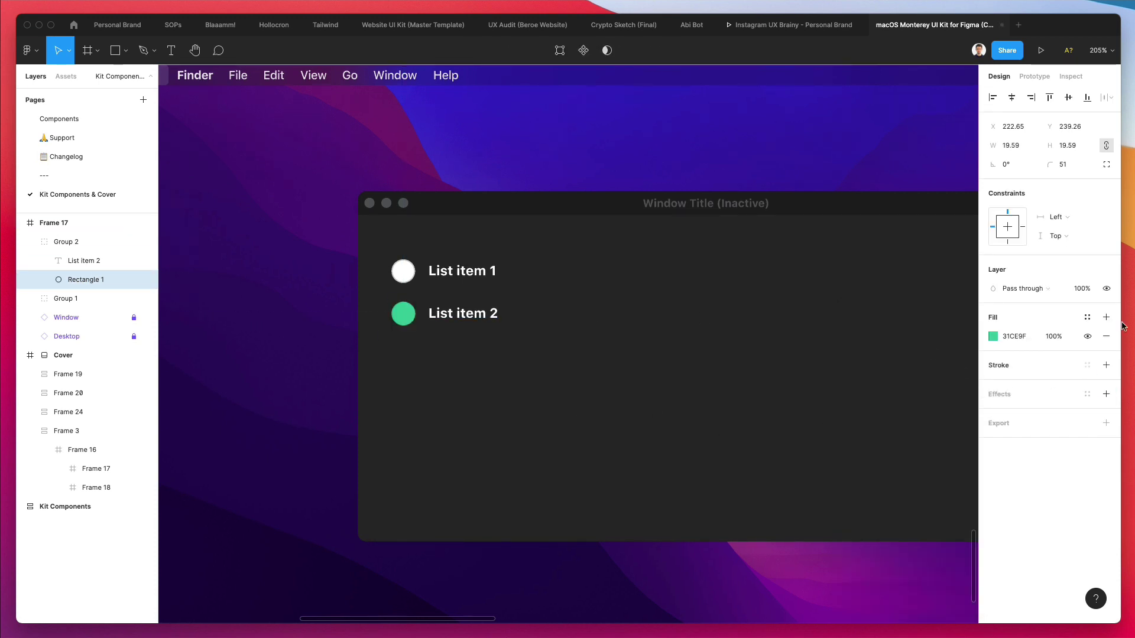
click(557, 489)
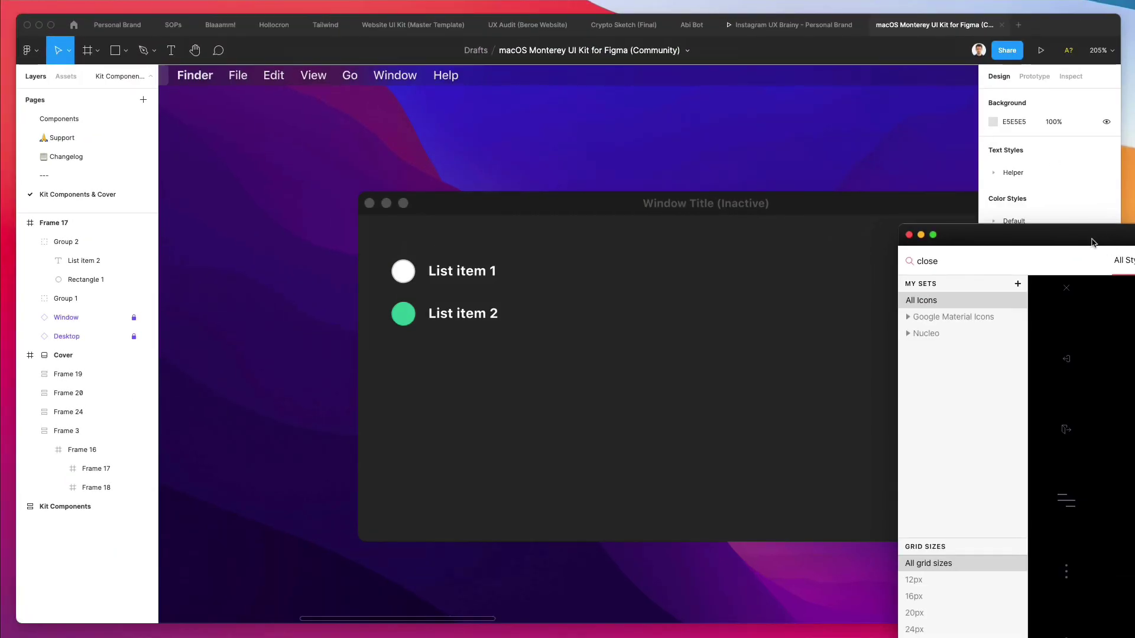
Step: Search Nucleo for "check" and scroll through the checkmark icon results
drag(1060, 299, 263, 195)
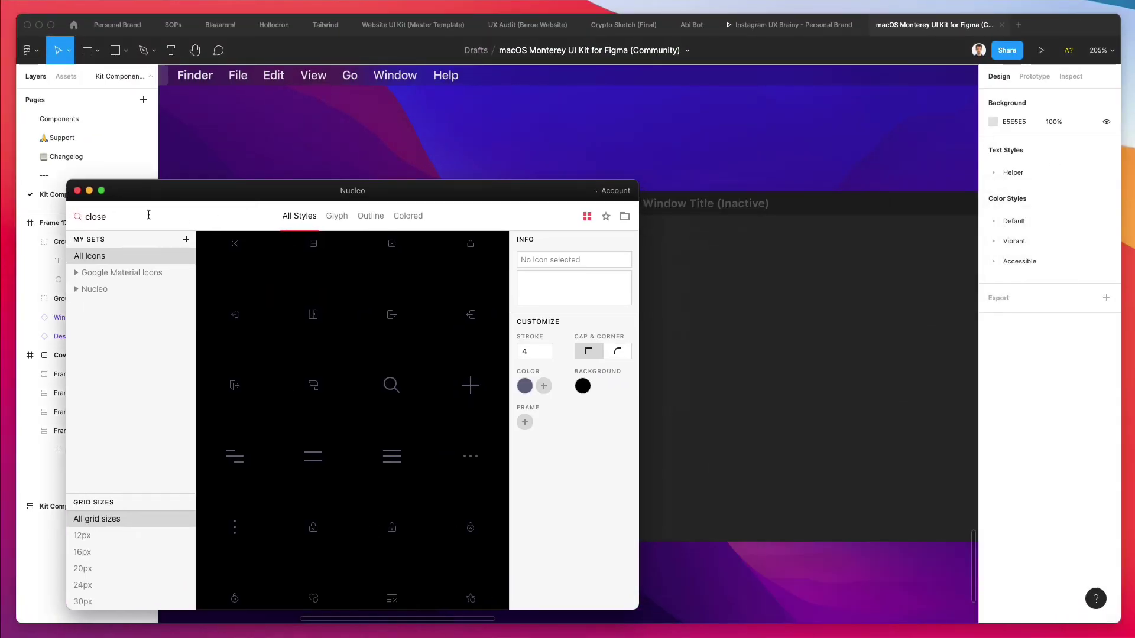
double_click(117, 215)
text(check)
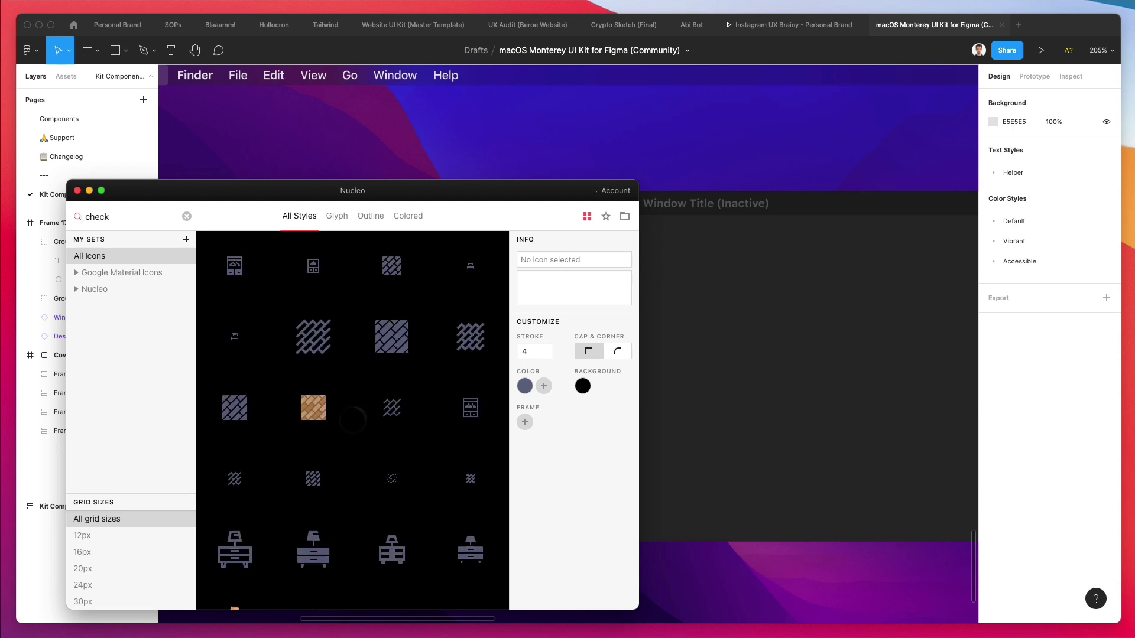
drag(166, 197, 76, 221)
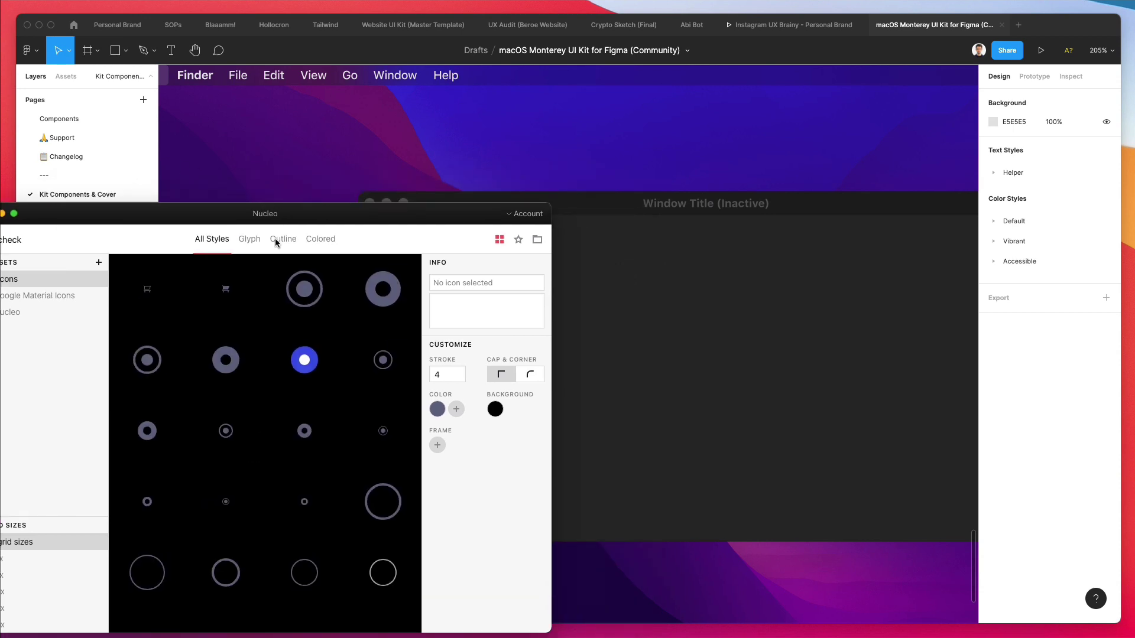
scroll(301, 408, down, 10)
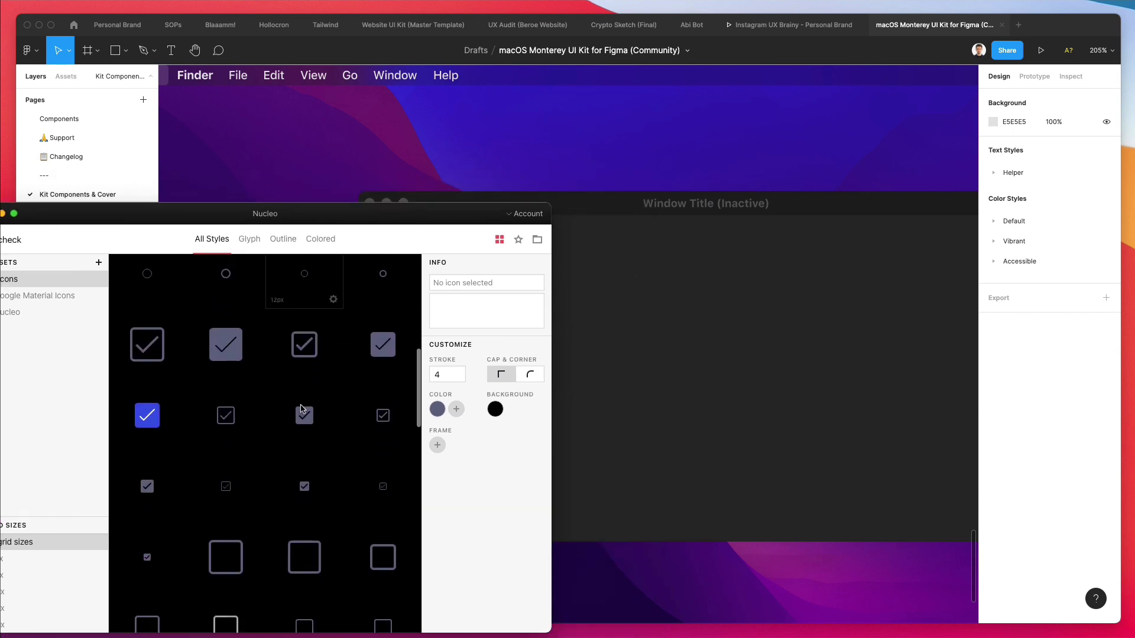
scroll(302, 408, down, 10)
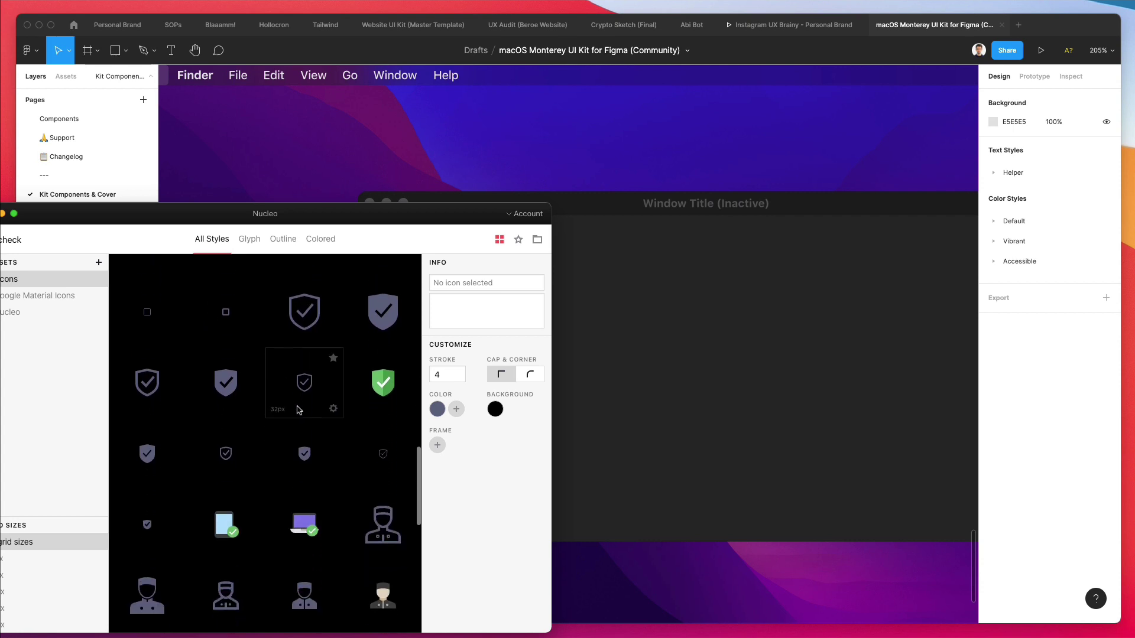
scroll(299, 410, down, 6)
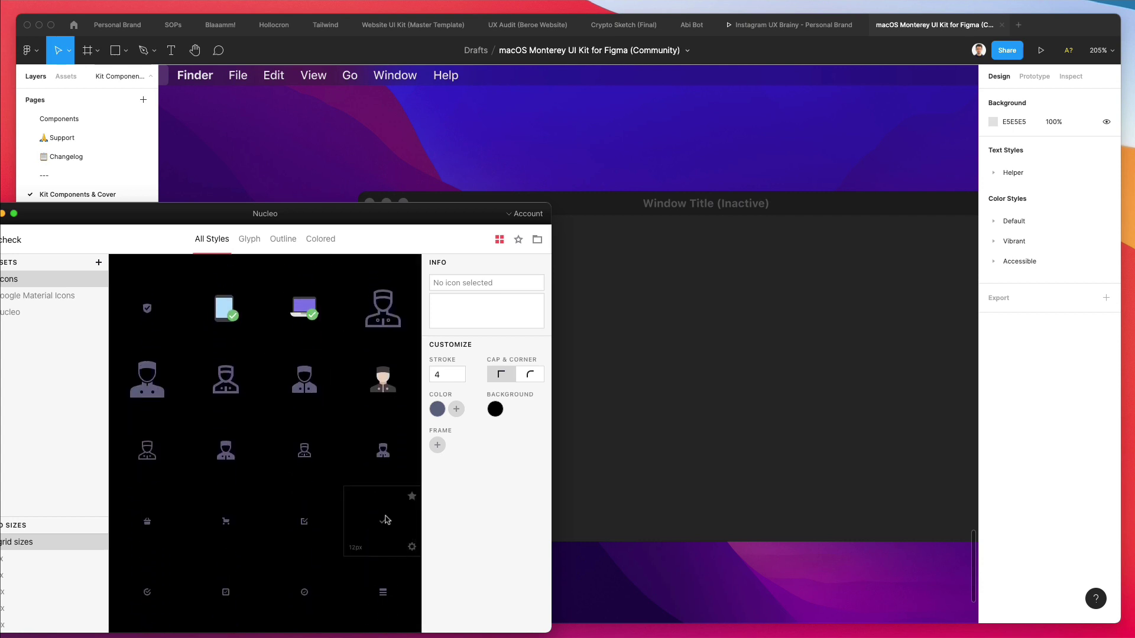
Step: Place the ungrouped Nucleo check icon onto List item 2's green circle
drag(385, 520, 674, 355)
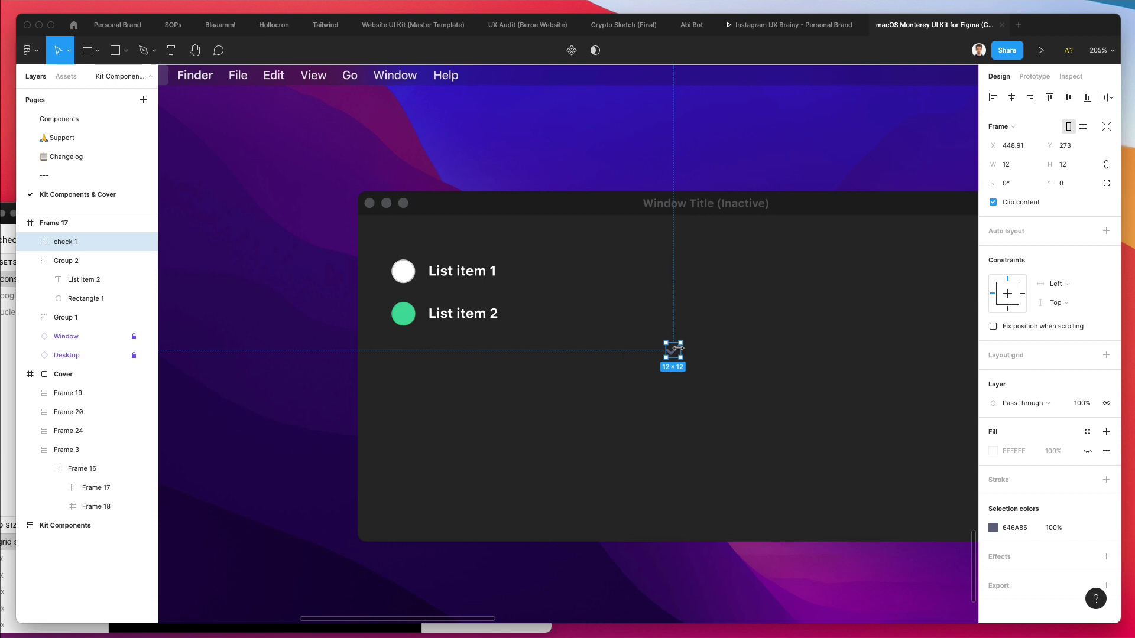
key(super+shift+g)
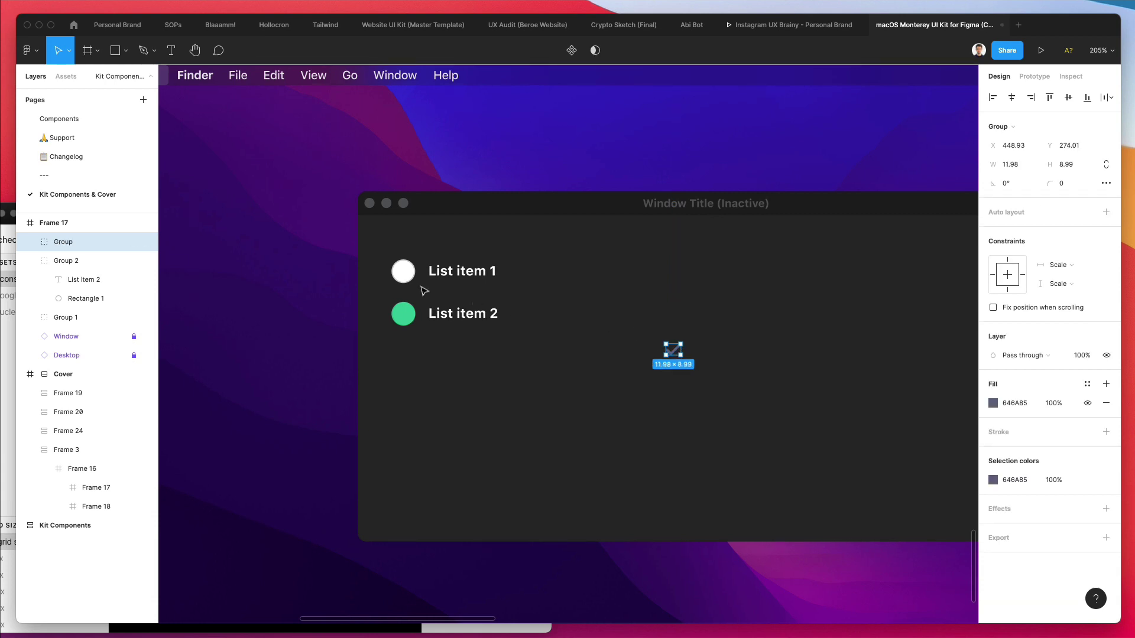
drag(673, 350, 402, 314)
scroll(402, 314, up, 4)
scroll(402, 315, up, 5)
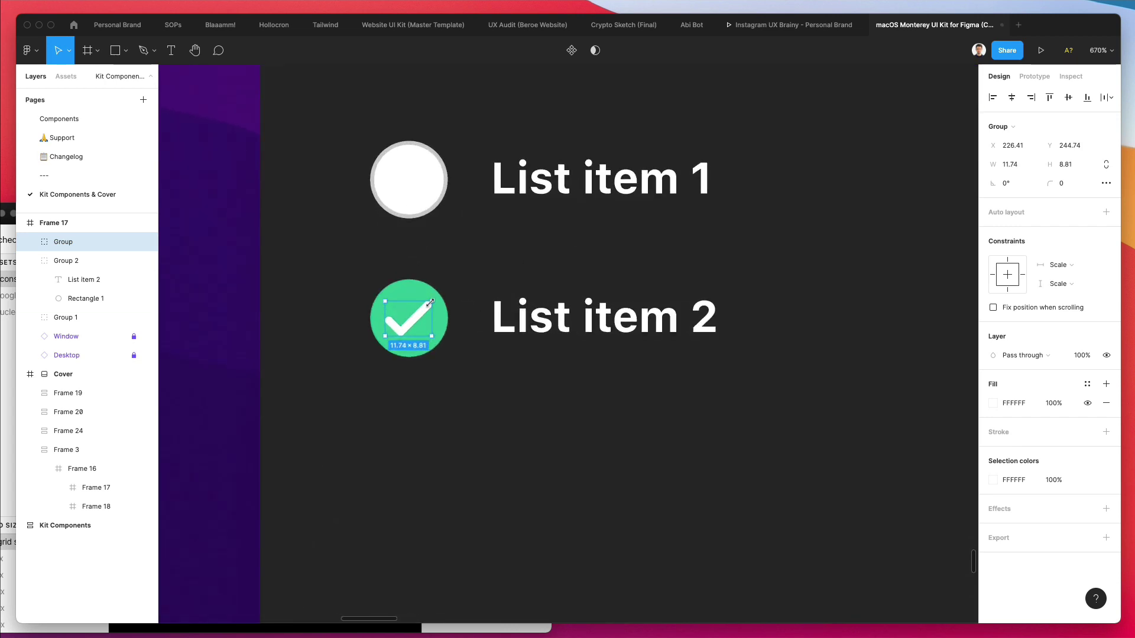
scroll(430, 302, down, 6)
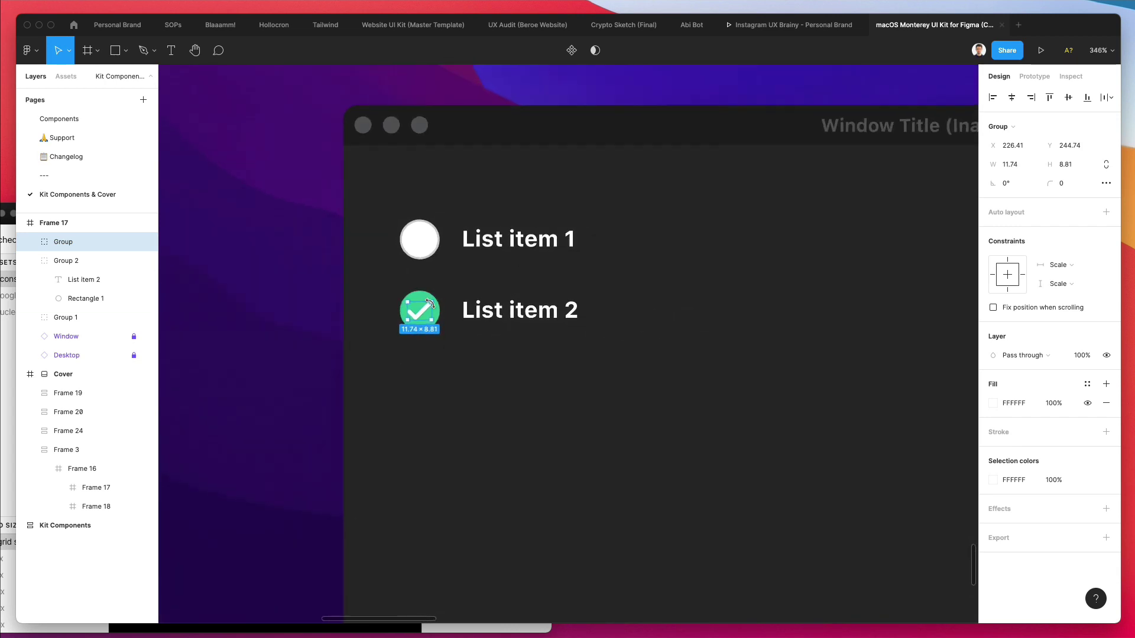
click(332, 371)
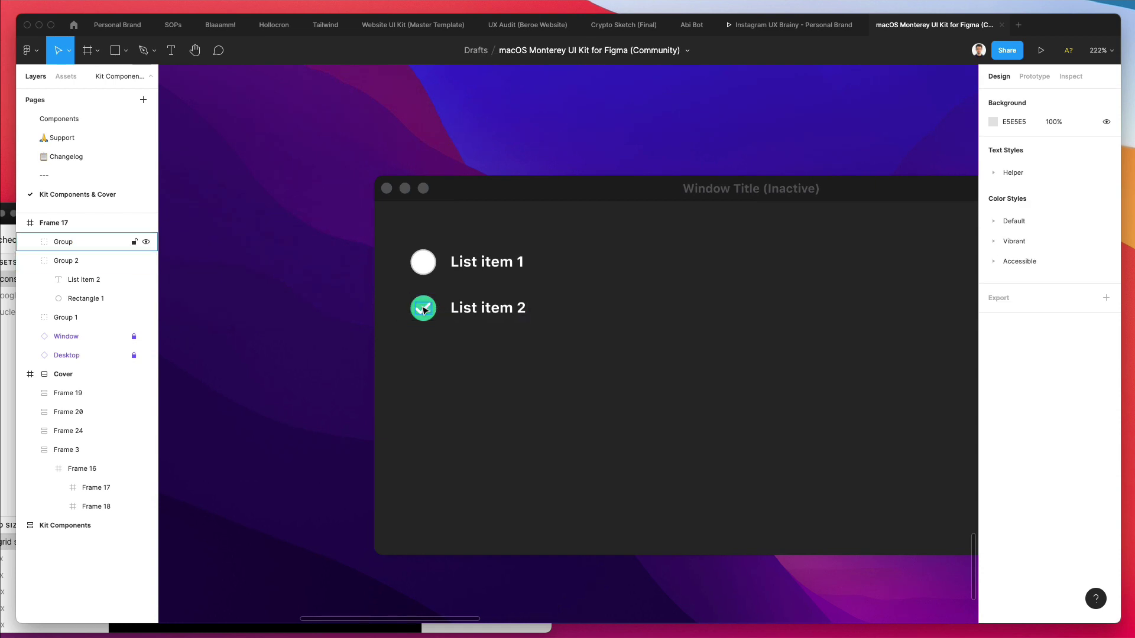
click(426, 311)
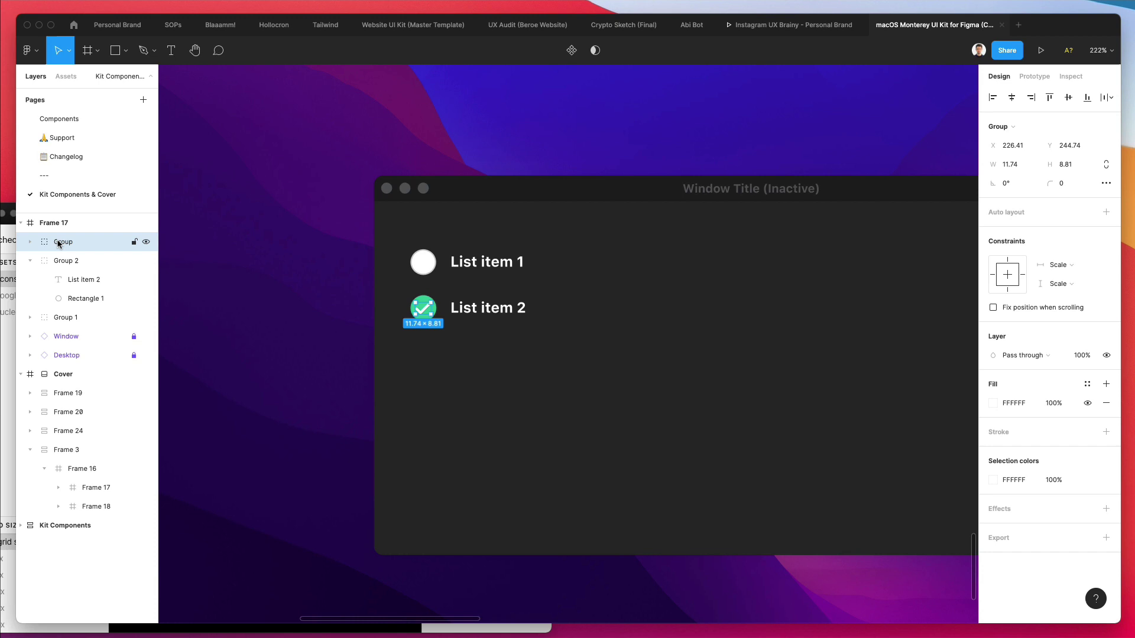
Step: Nest the checkmark layer inside List item 2's group and rename it 'icon'
drag(59, 243, 70, 271)
double_click(76, 264)
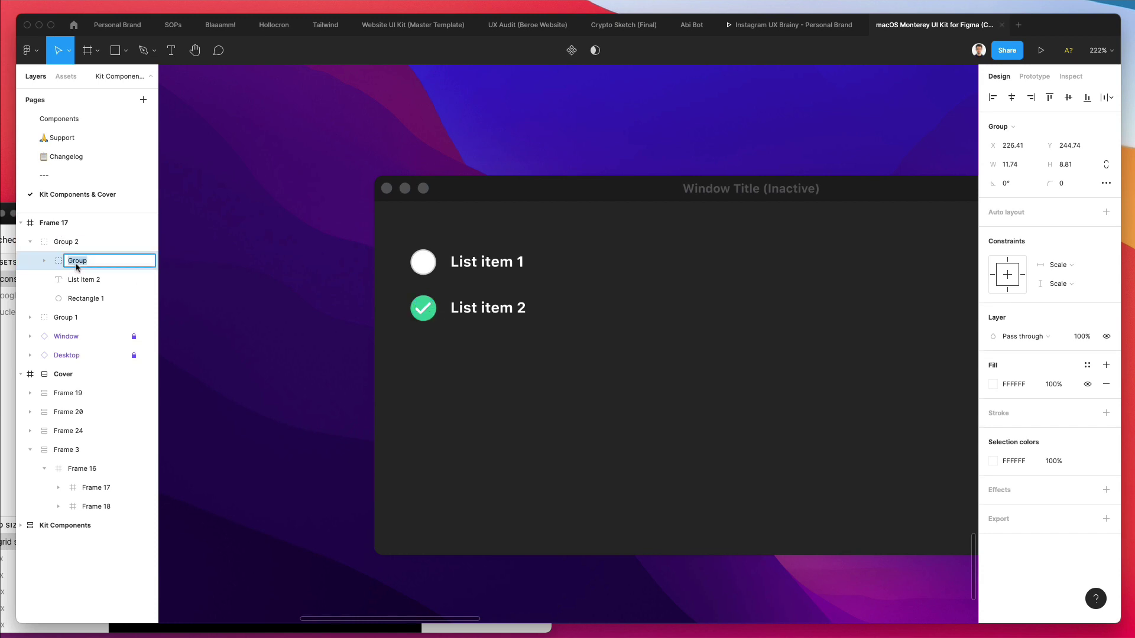
text(icon)
key(Return)
click(516, 288)
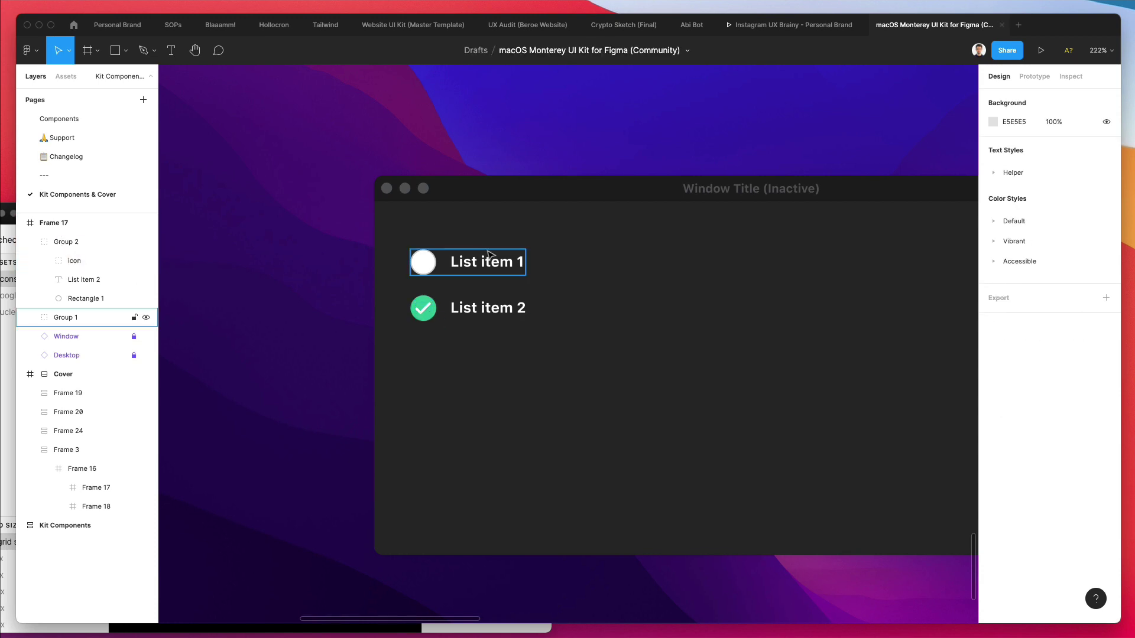
click(488, 254)
Step: Select both list-item groups and turn each into its own component
shift+click(481, 308)
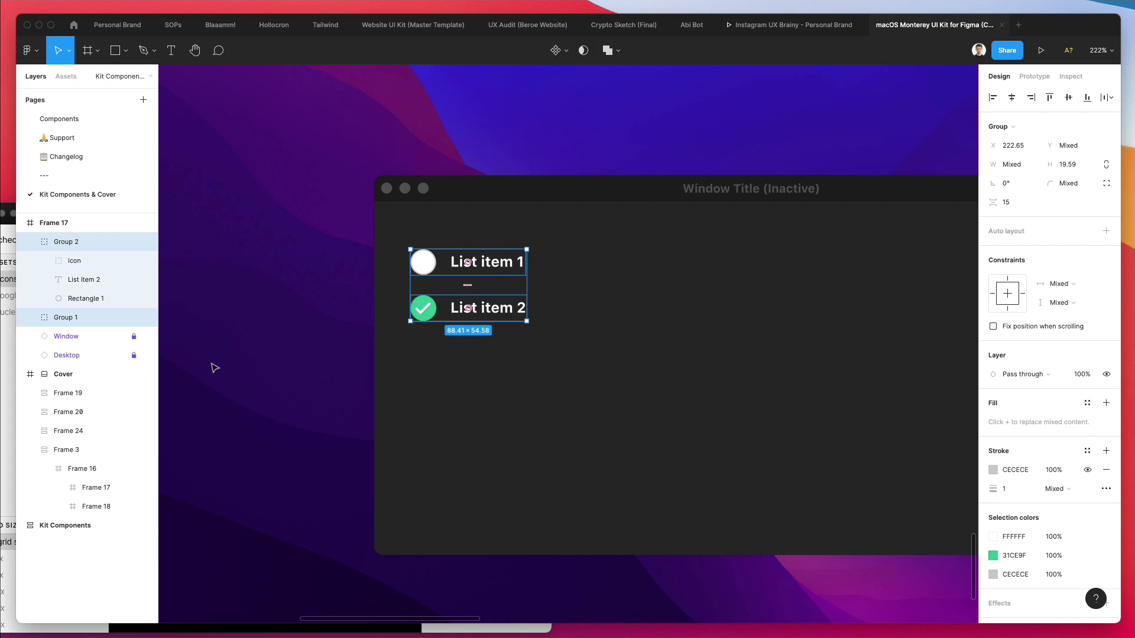
scroll(325, 189, up, 1)
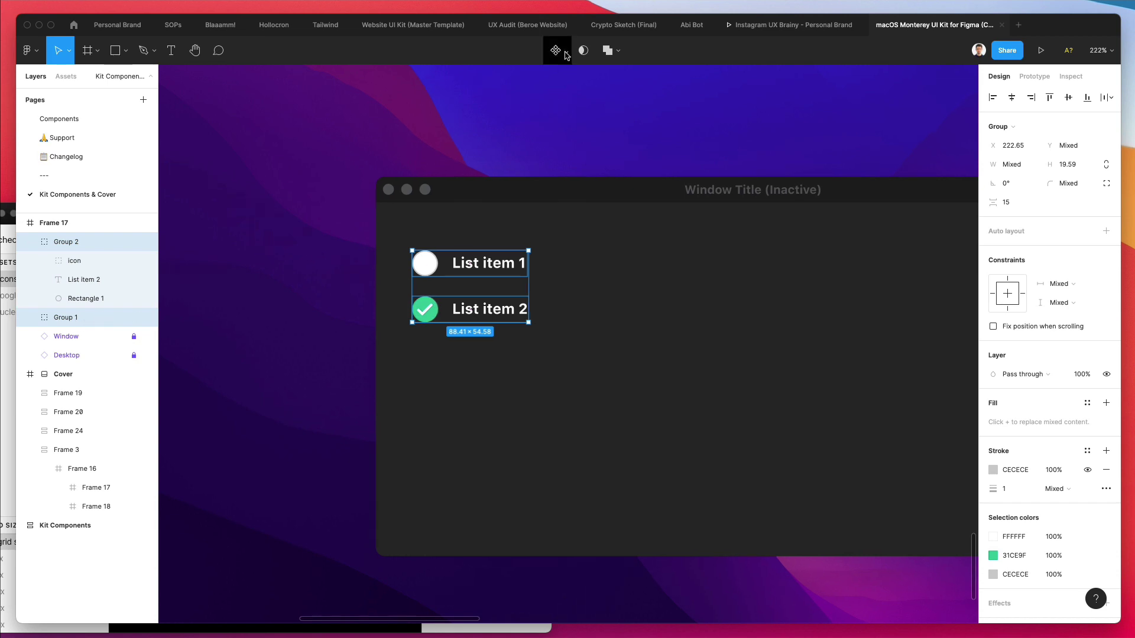
click(565, 54)
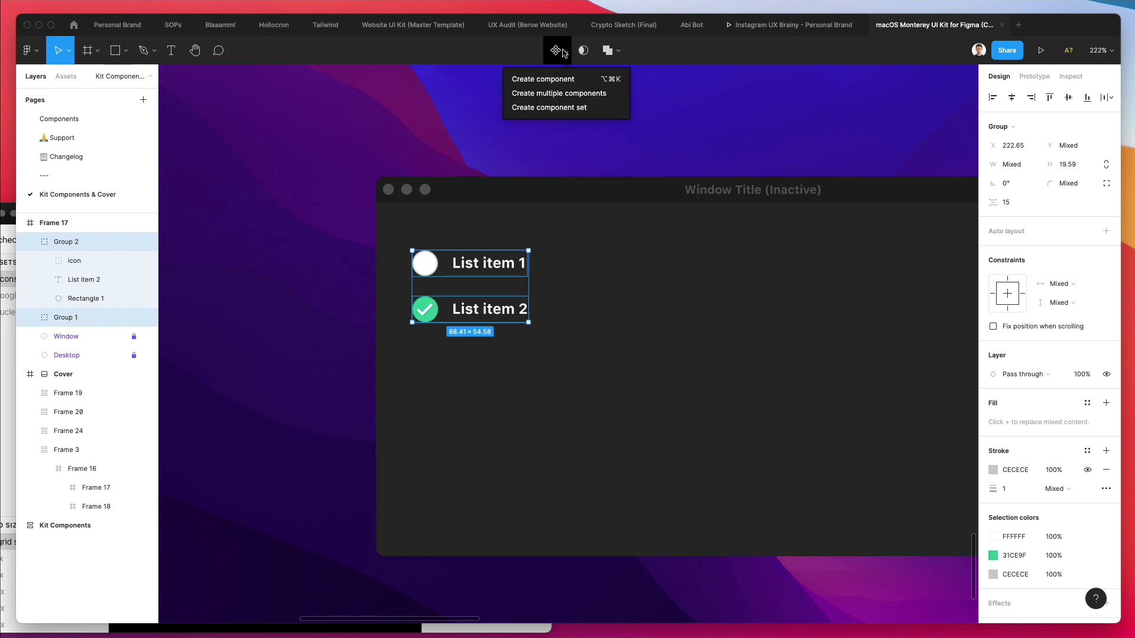
click(562, 94)
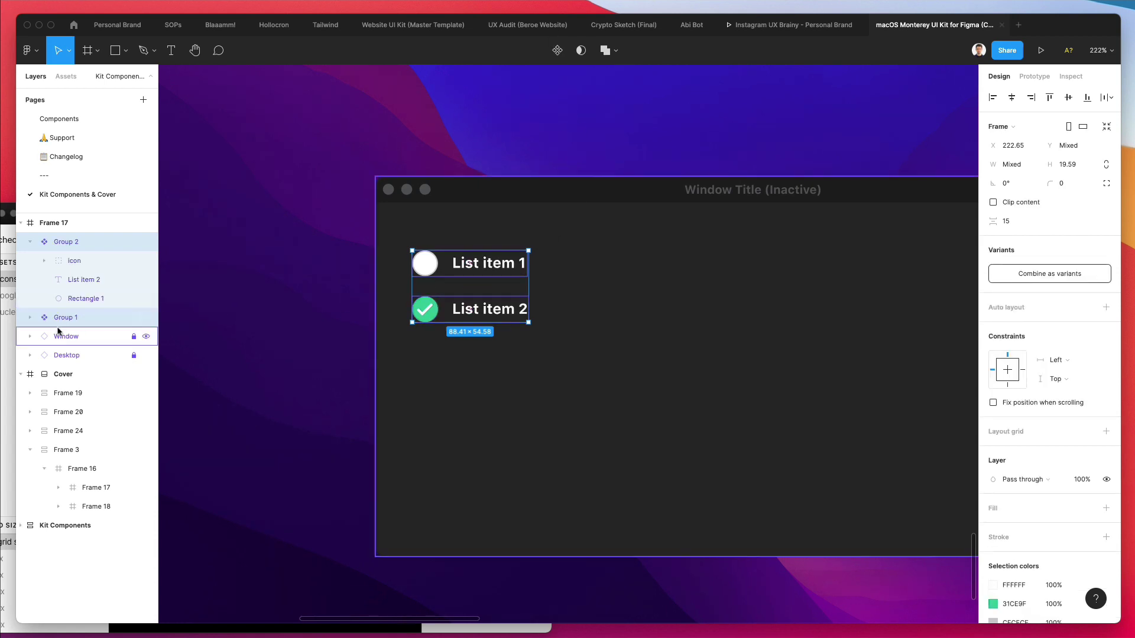
Step: Rename the List item 1 component 'Unchecked' and the List item 2 component 'checked'
double_click(73, 319)
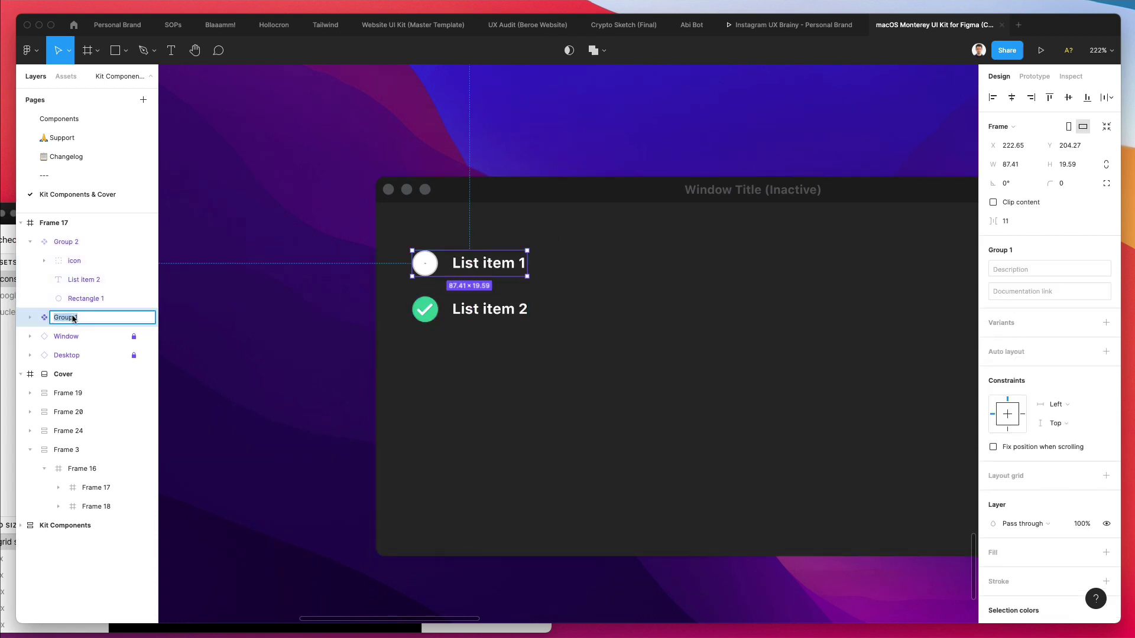
text(Unchecked)
key(Return)
click(124, 247)
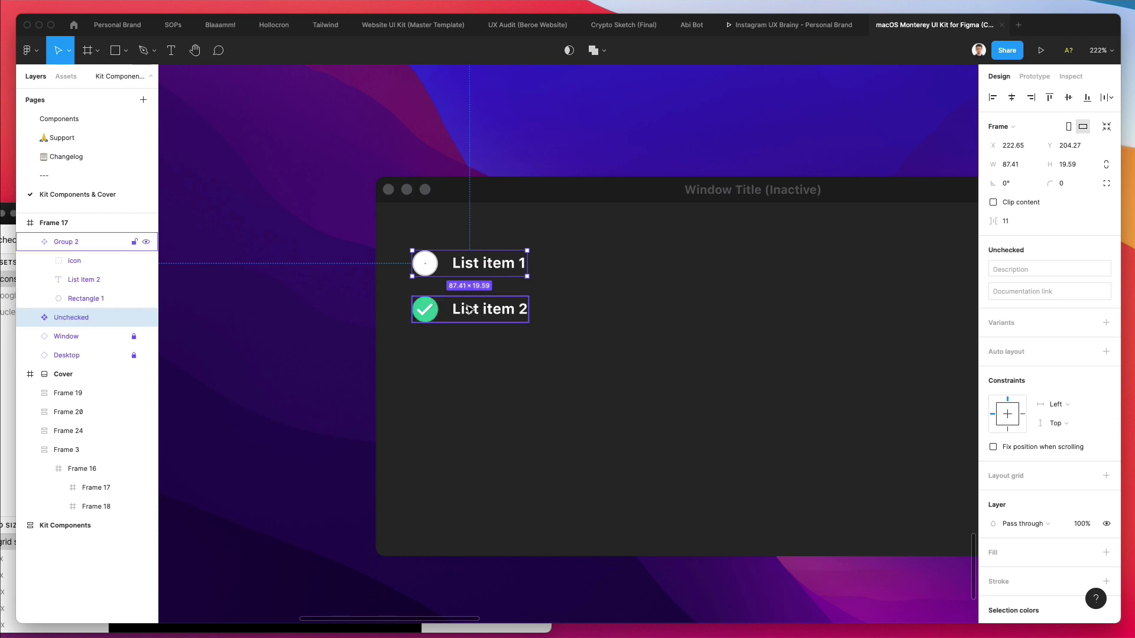
double_click(124, 248)
text(checked)
key(Return)
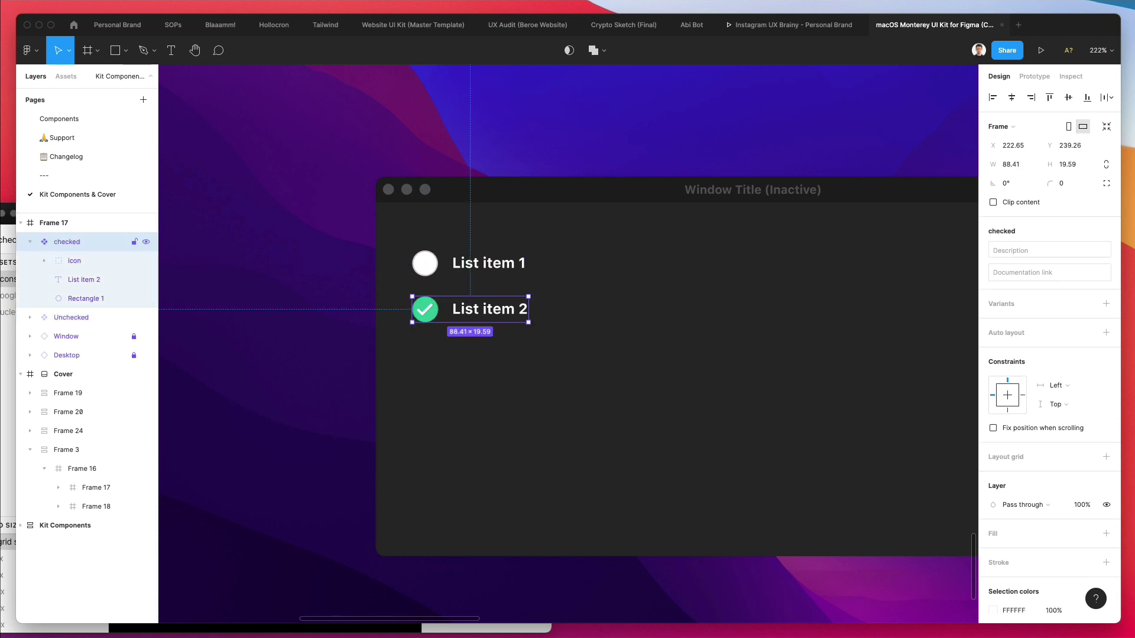
Step: Combine the Unchecked and checked components into one variant set
scroll(529, 290, down, 5)
shift+click(499, 275)
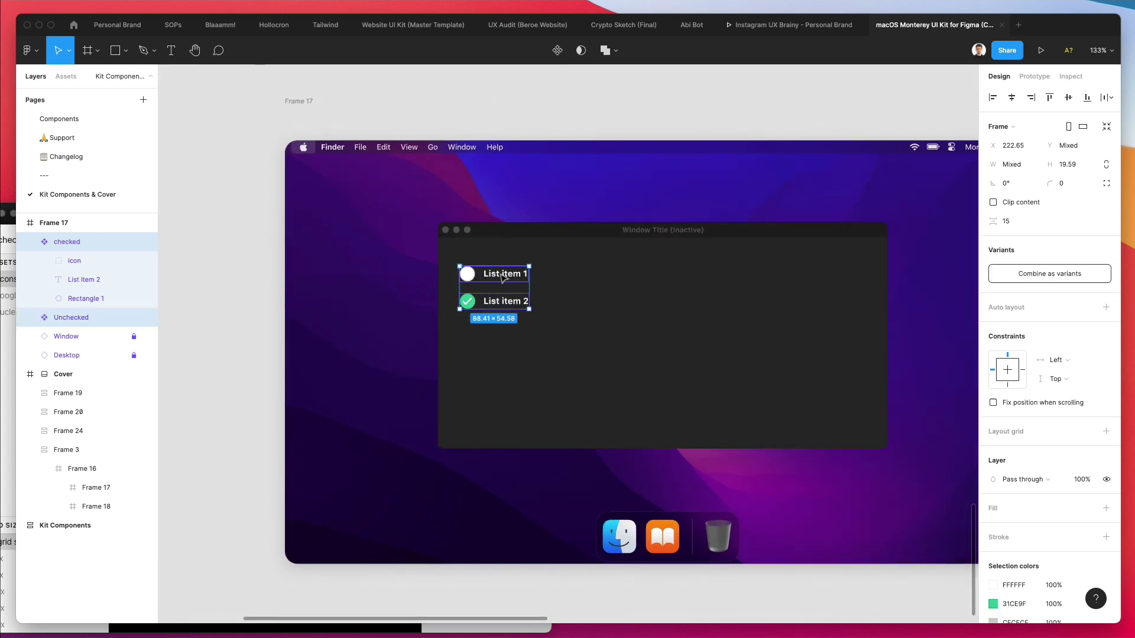
click(1050, 273)
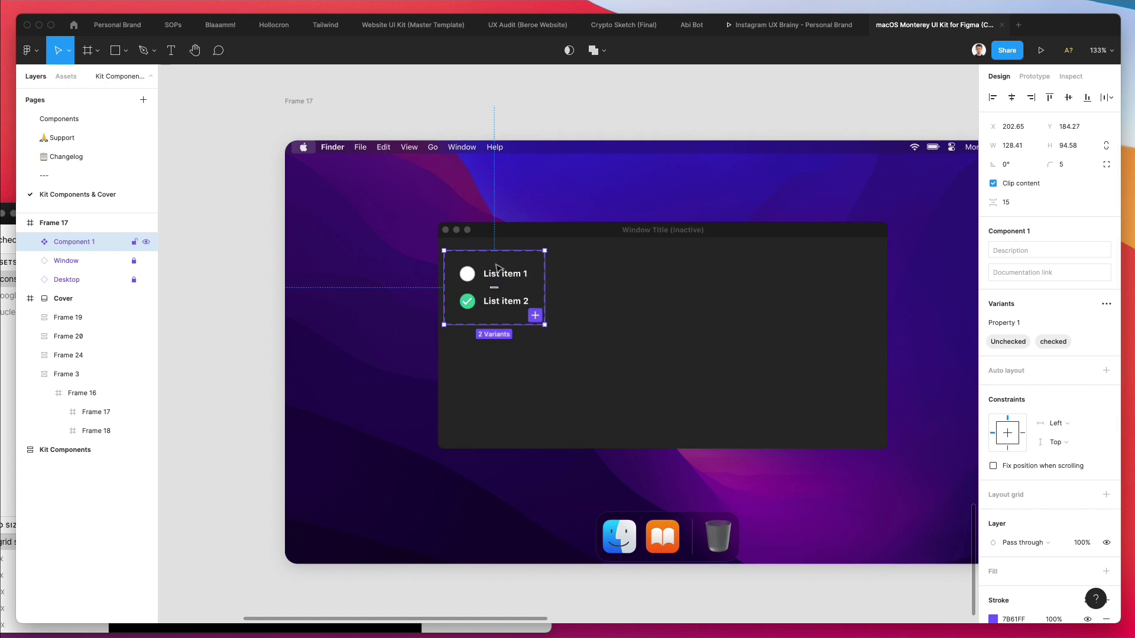
Step: Move the variant set out of Frame 17 onto the empty canvas to its left
ctrl+scroll(495, 267, up, 5)
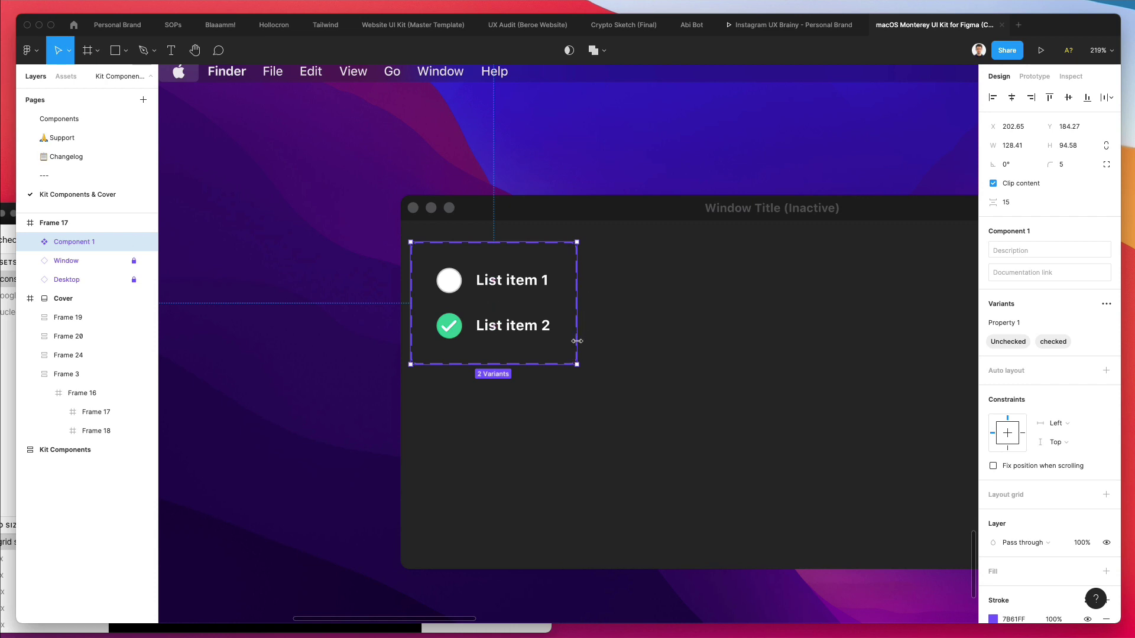
ctrl+scroll(528, 316, down, 2)
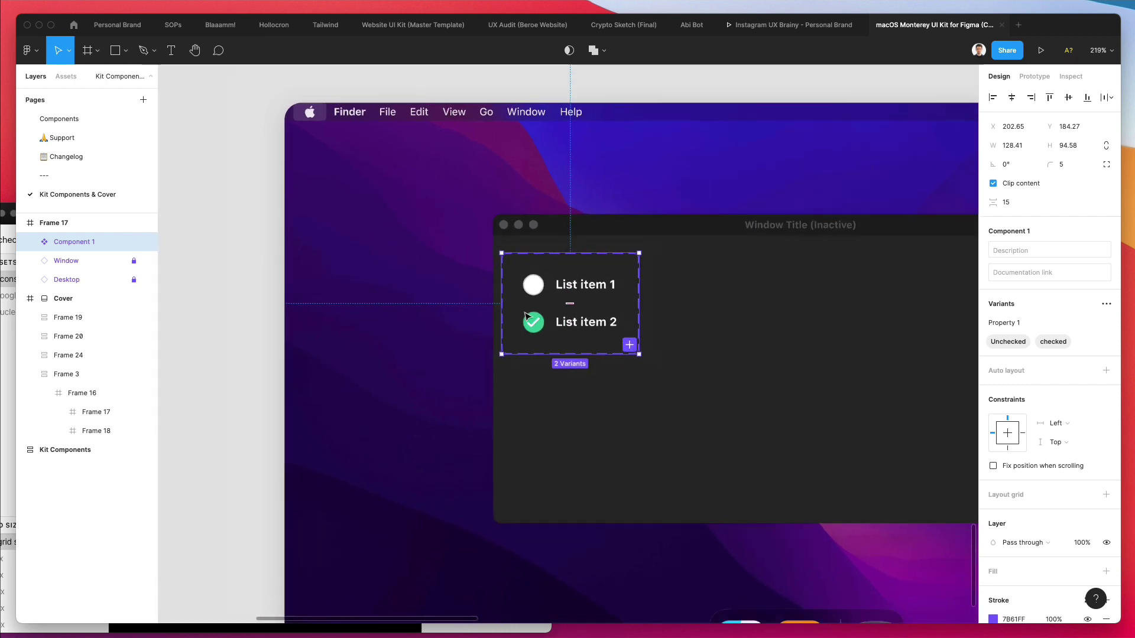
ctrl+scroll(527, 316, down, 2)
drag(528, 316, 211, 304)
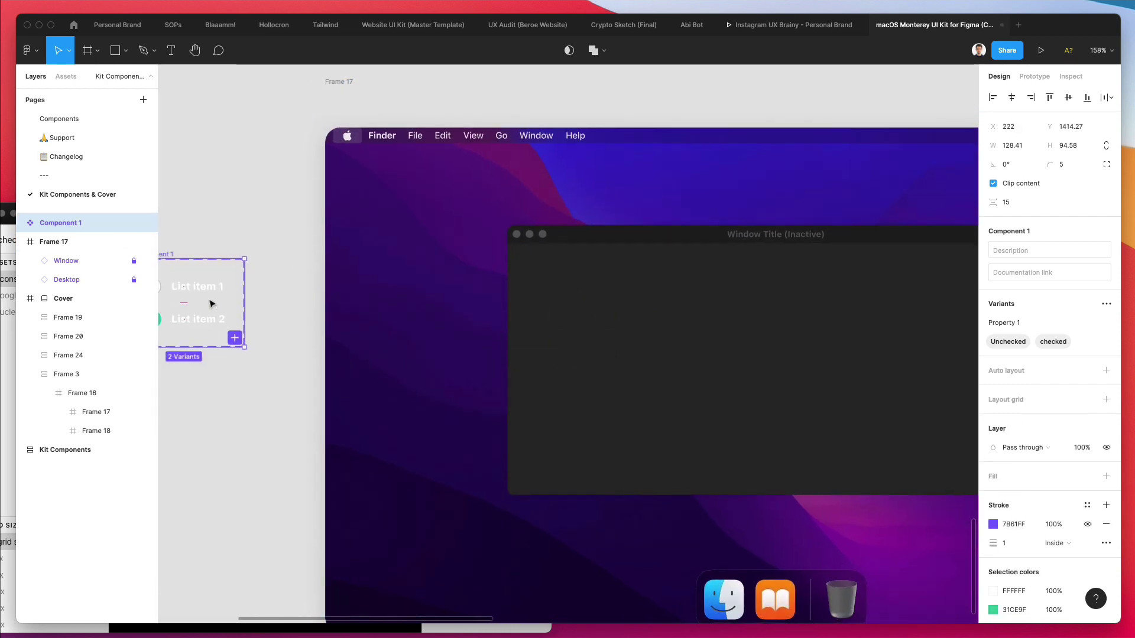
scroll(211, 303, left, 5)
Step: Drag a List item 1 instance from Assets into Frame 17's dark window
click(314, 226)
scroll(401, 294, right, 3)
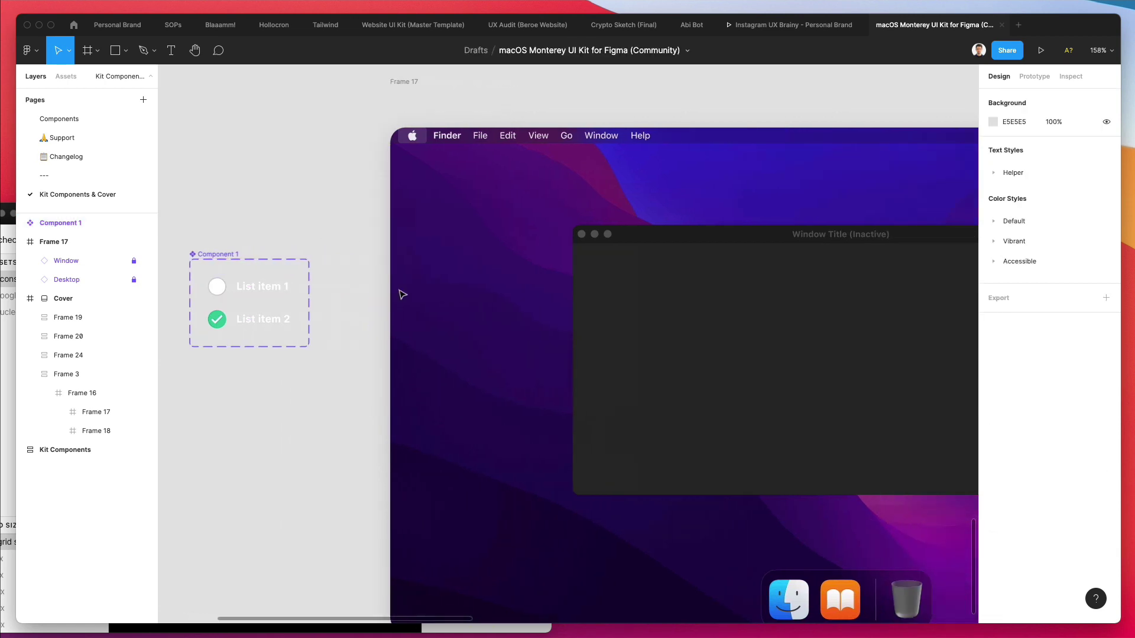
scroll(402, 294, right, 2)
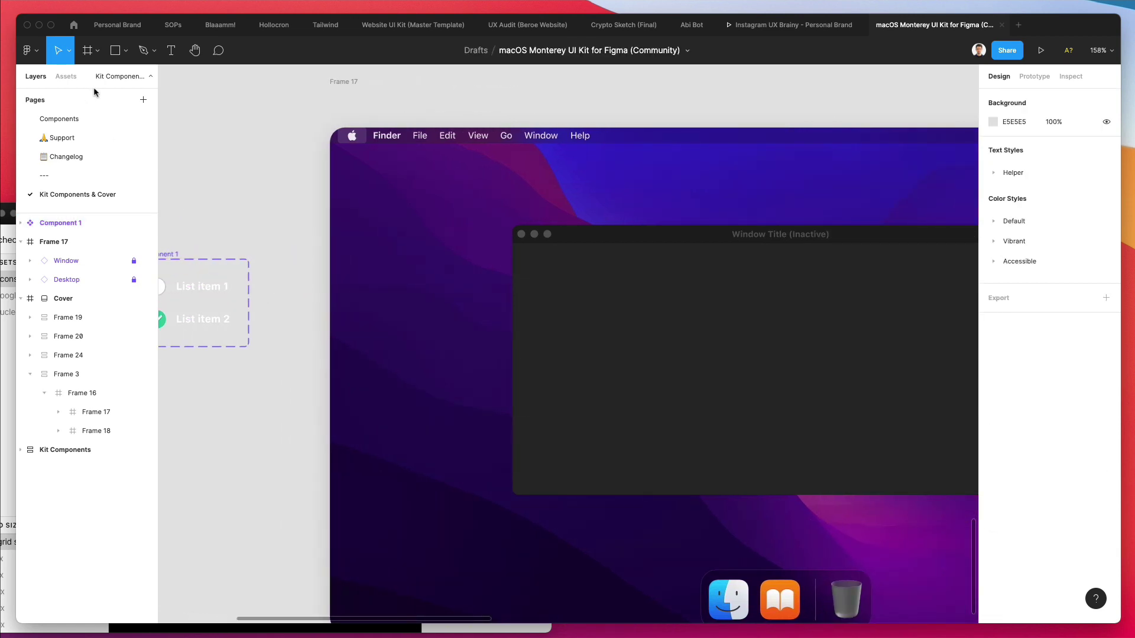
click(67, 77)
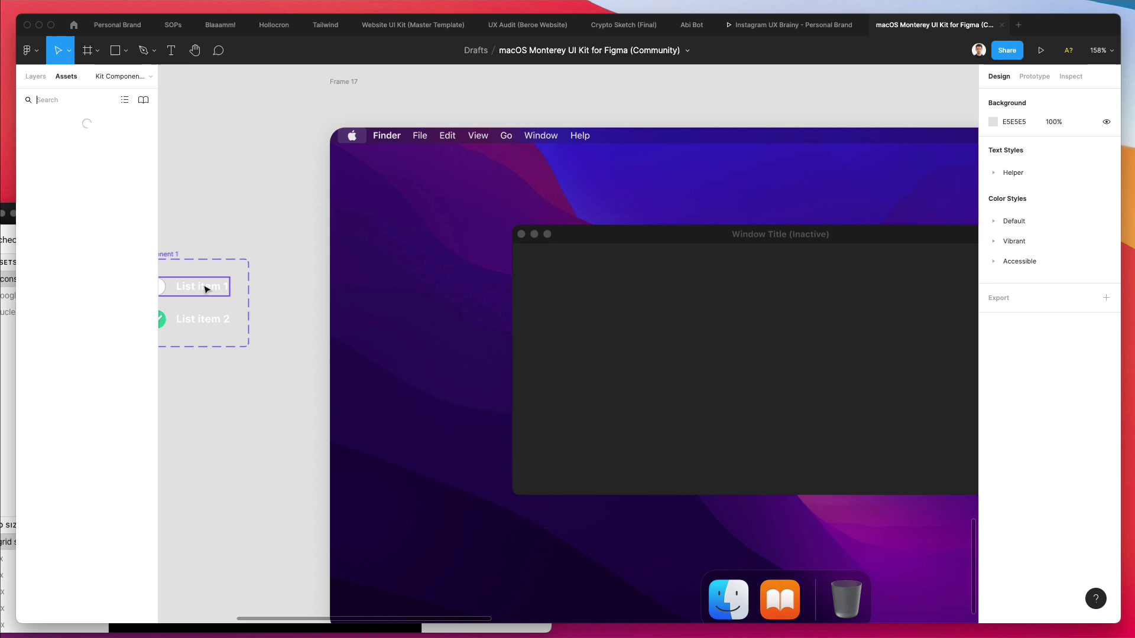
drag(203, 286, 597, 287)
scroll(275, 178, left, 5)
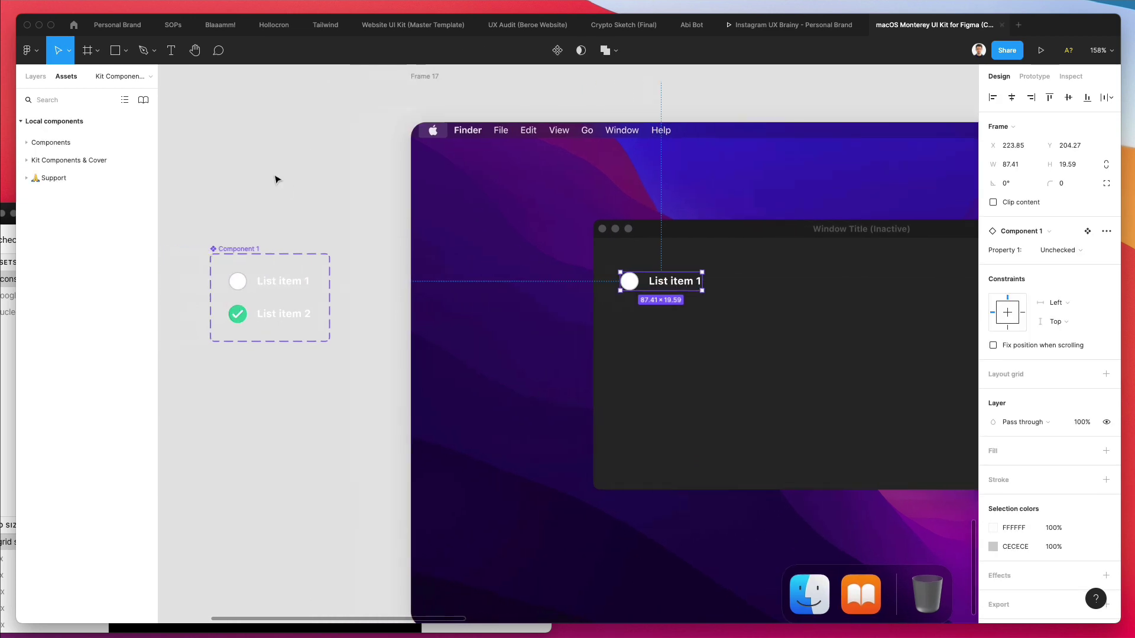
Step: Back in Layers, select the Unchecked variant inside the checkbox component set
click(48, 143)
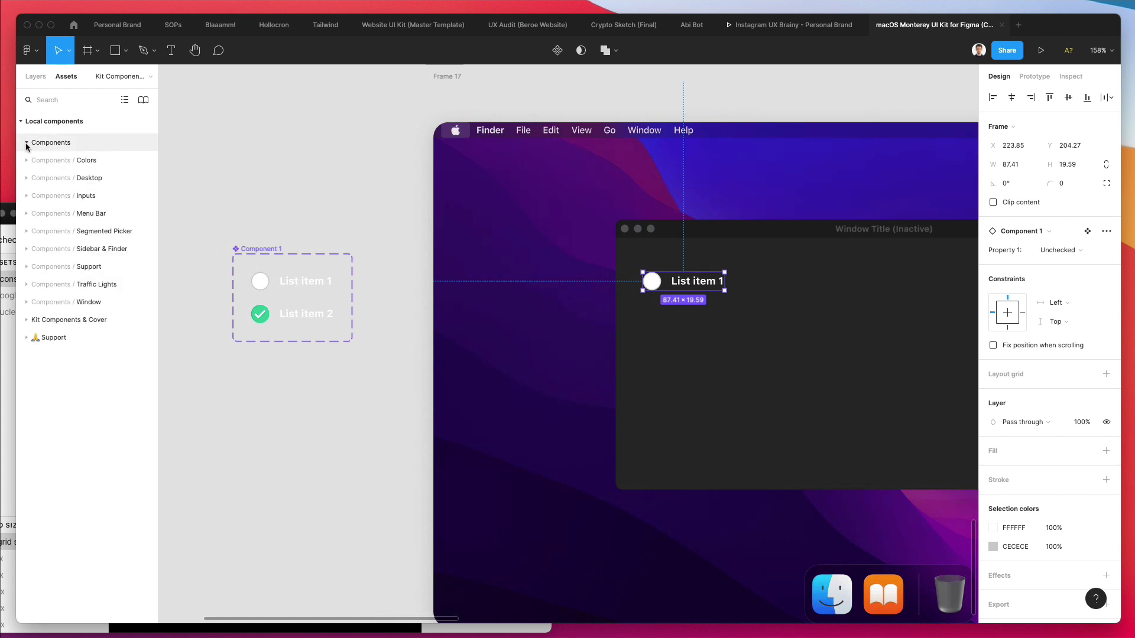
key(Escape)
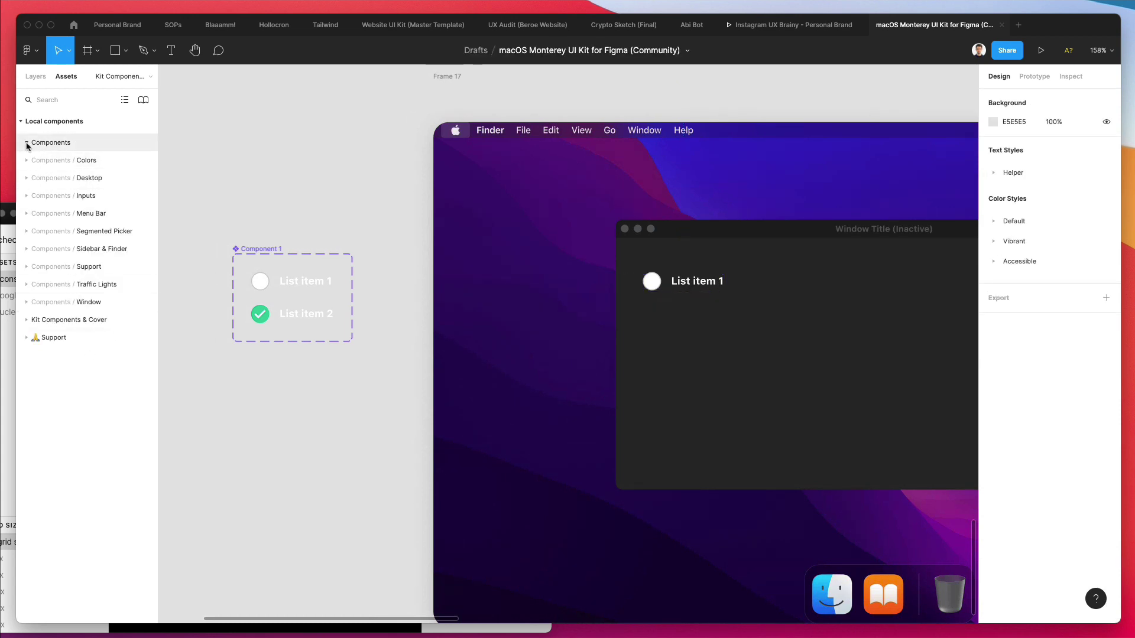
click(22, 121)
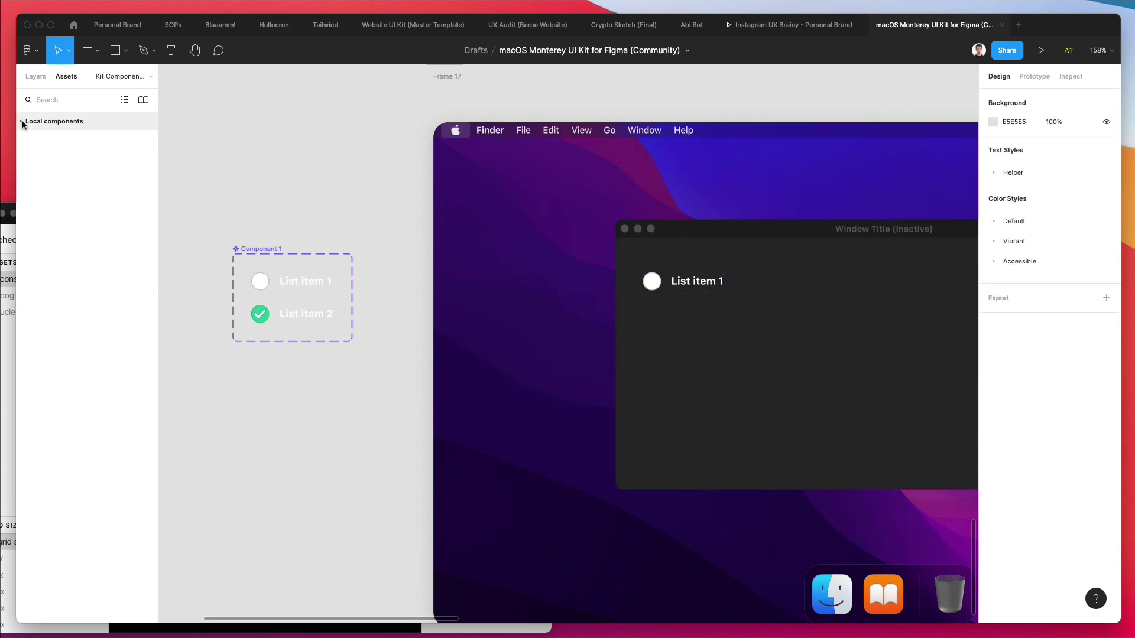
click(35, 77)
scroll(295, 295, up, 1)
click(298, 284)
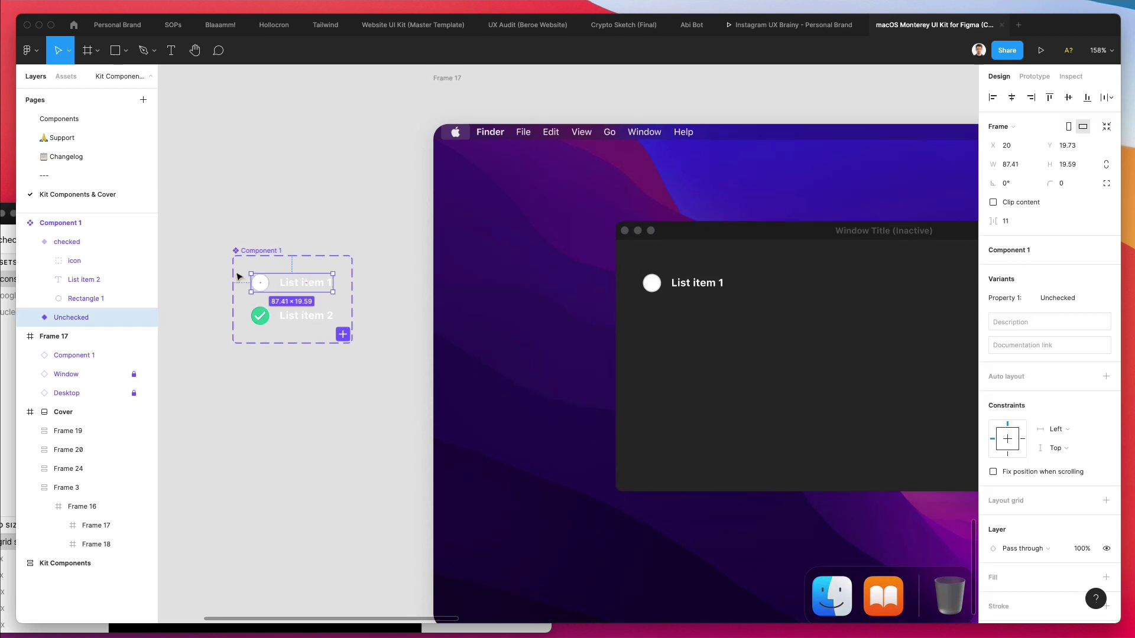
scroll(236, 273, up, 5)
scroll(482, 306, left, 2)
scroll(482, 307, up, 1)
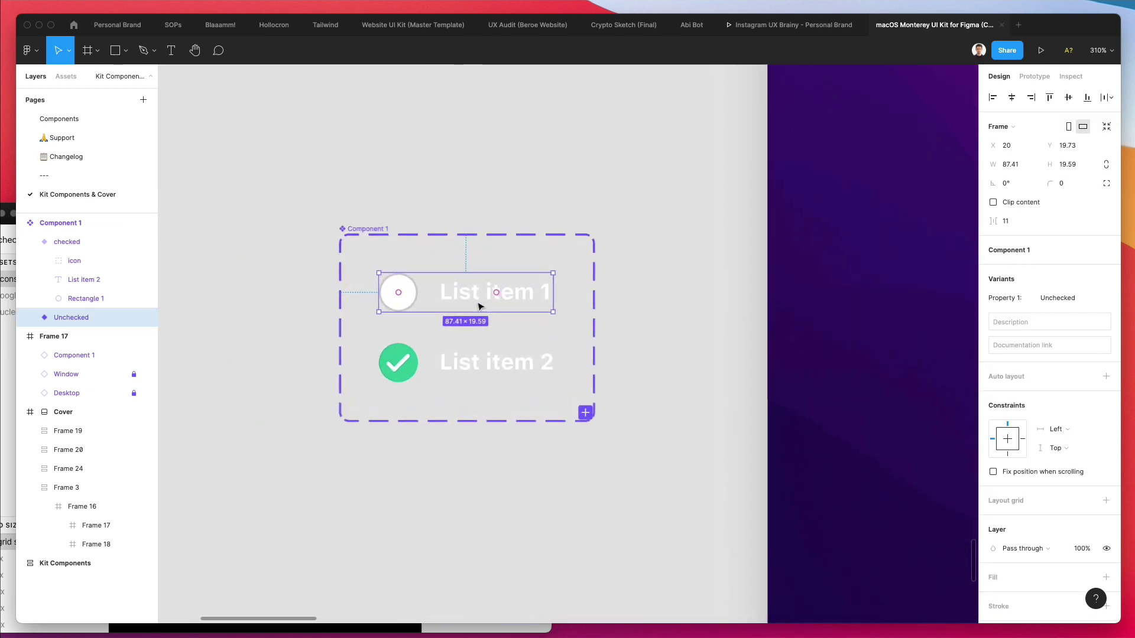
Step: Add an On click interaction on the Unchecked variant that changes it to checked
click(1034, 76)
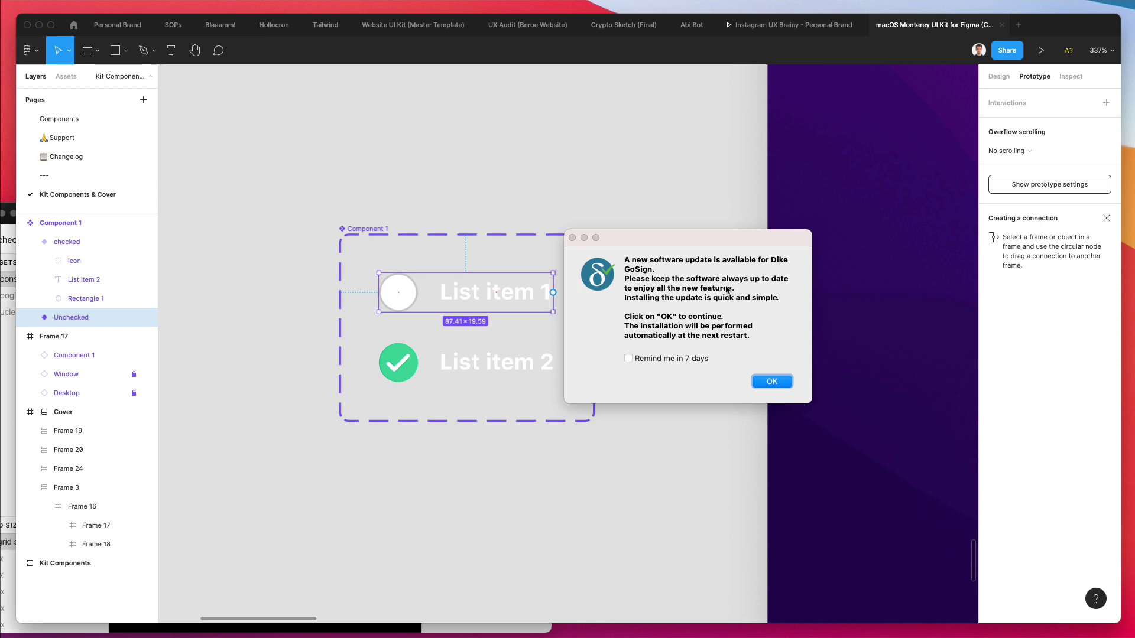
click(571, 237)
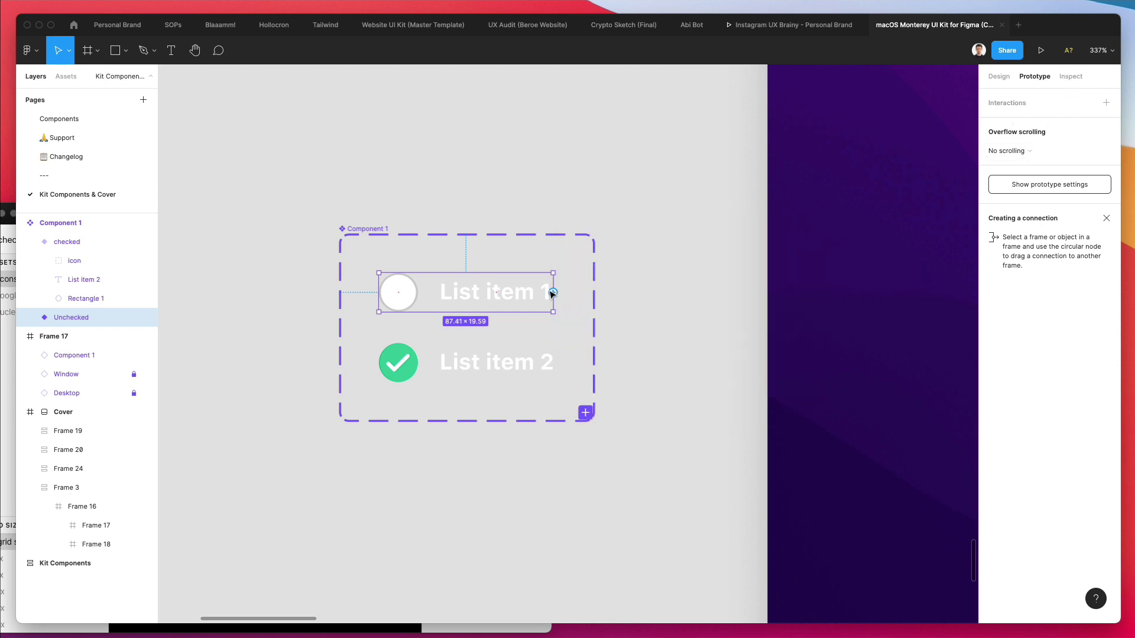
drag(553, 294, 546, 364)
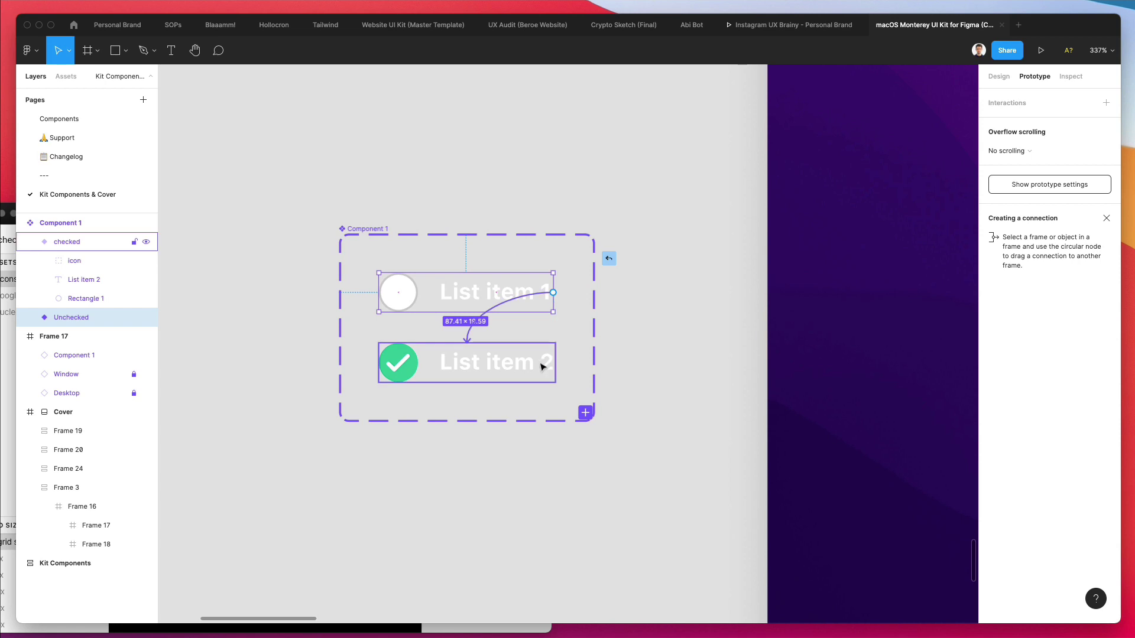
drag(542, 367, 541, 367)
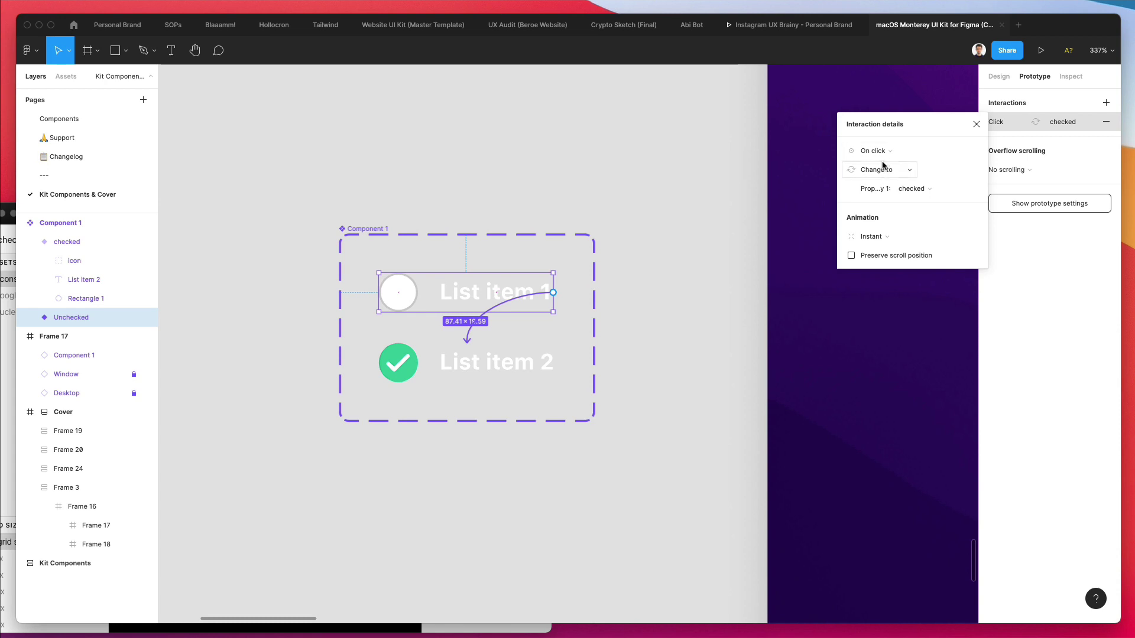
click(544, 366)
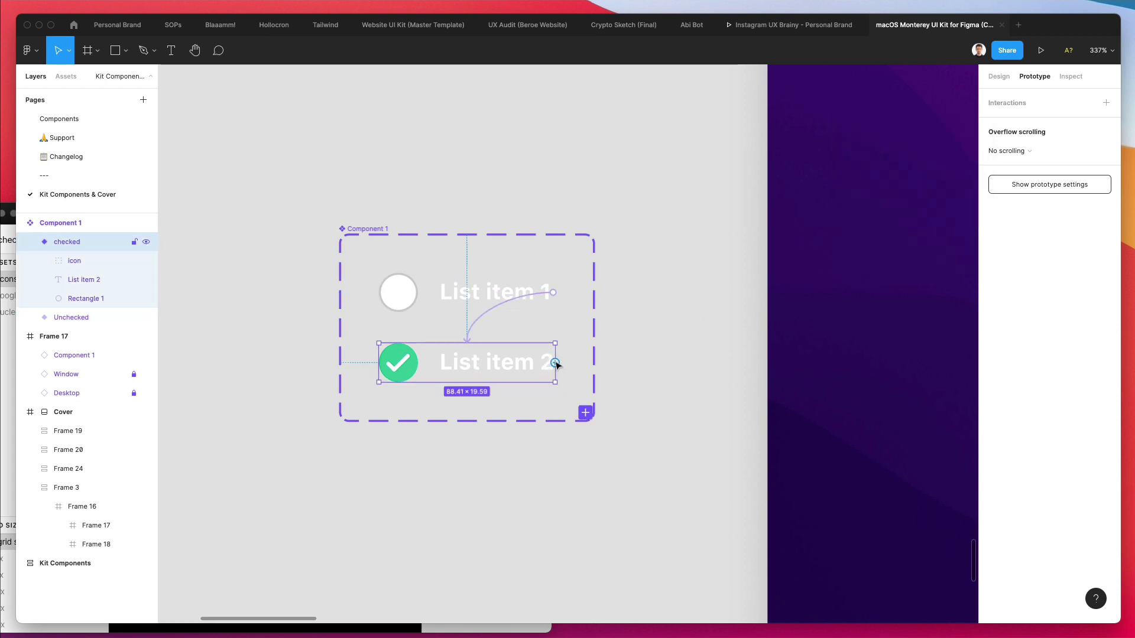
Step: Link the checked variant back with an On click → Change to Unchecked interaction
drag(555, 364, 543, 308)
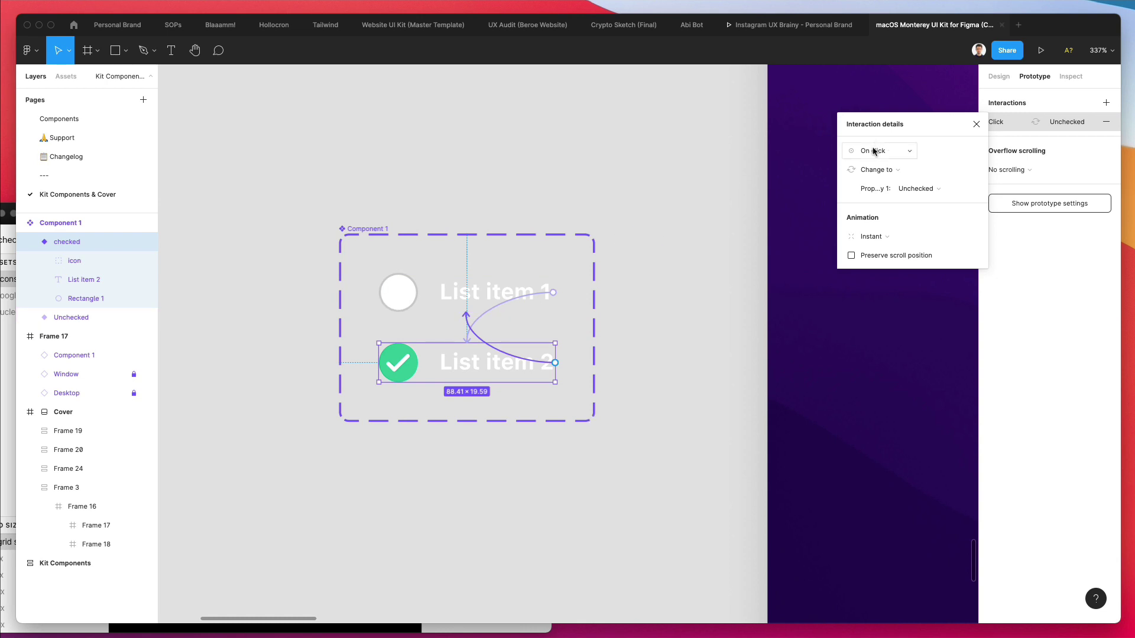
click(894, 172)
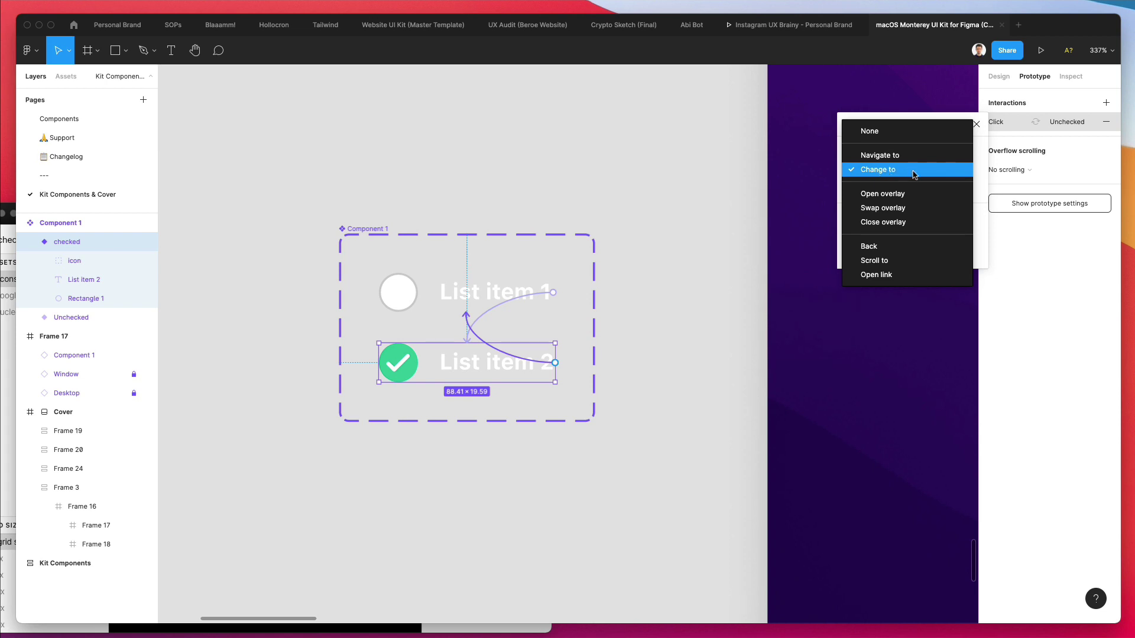
click(912, 170)
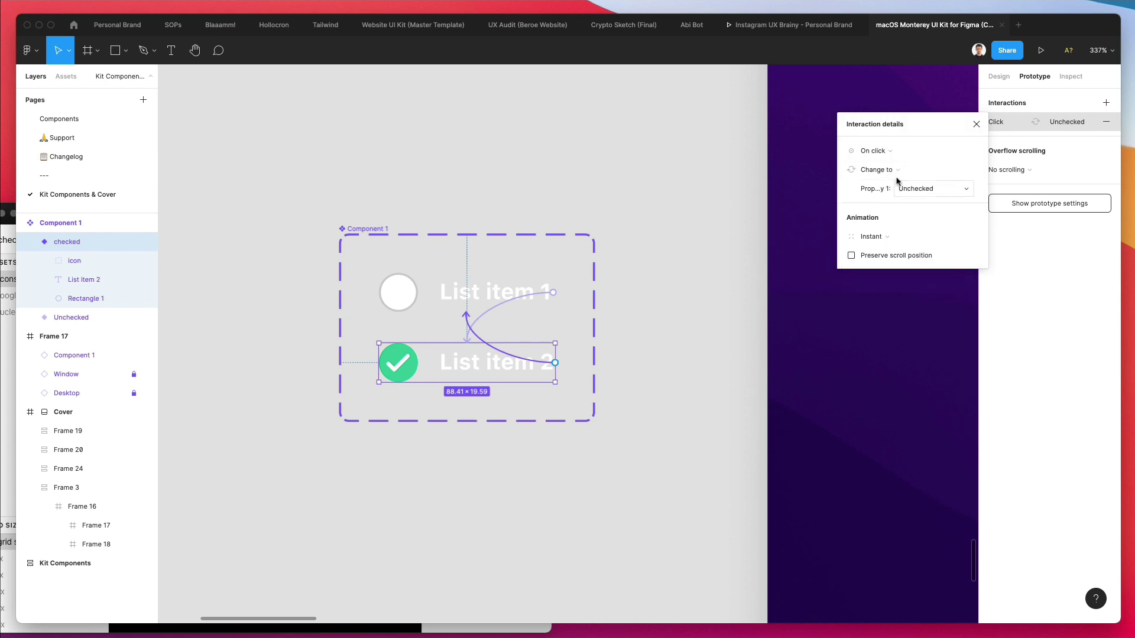
click(908, 192)
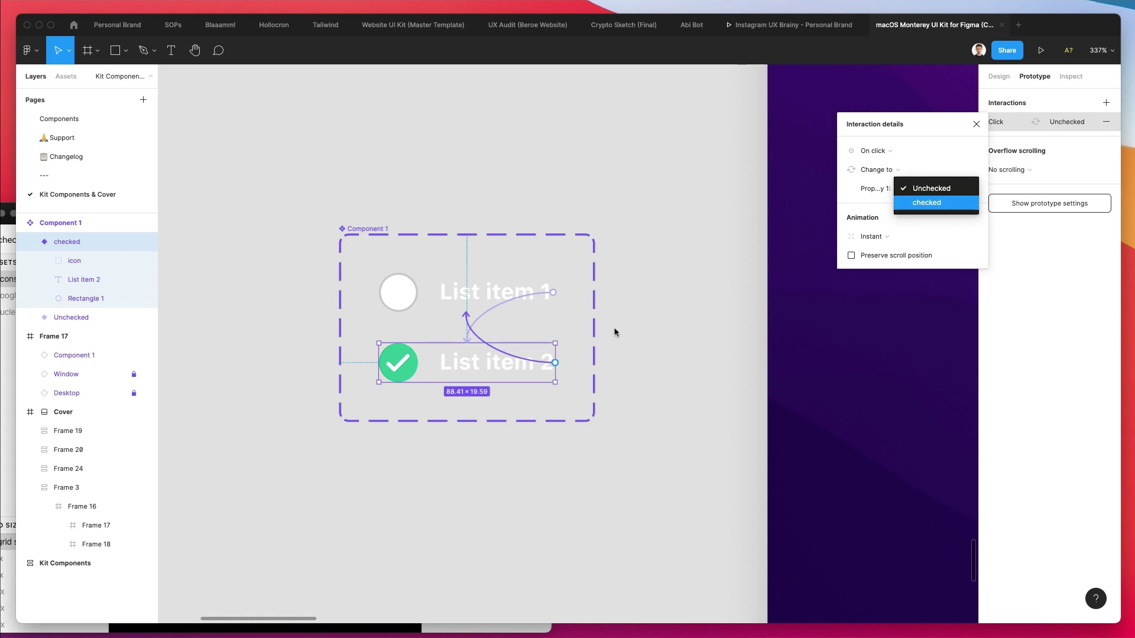
scroll(615, 333, right, 5)
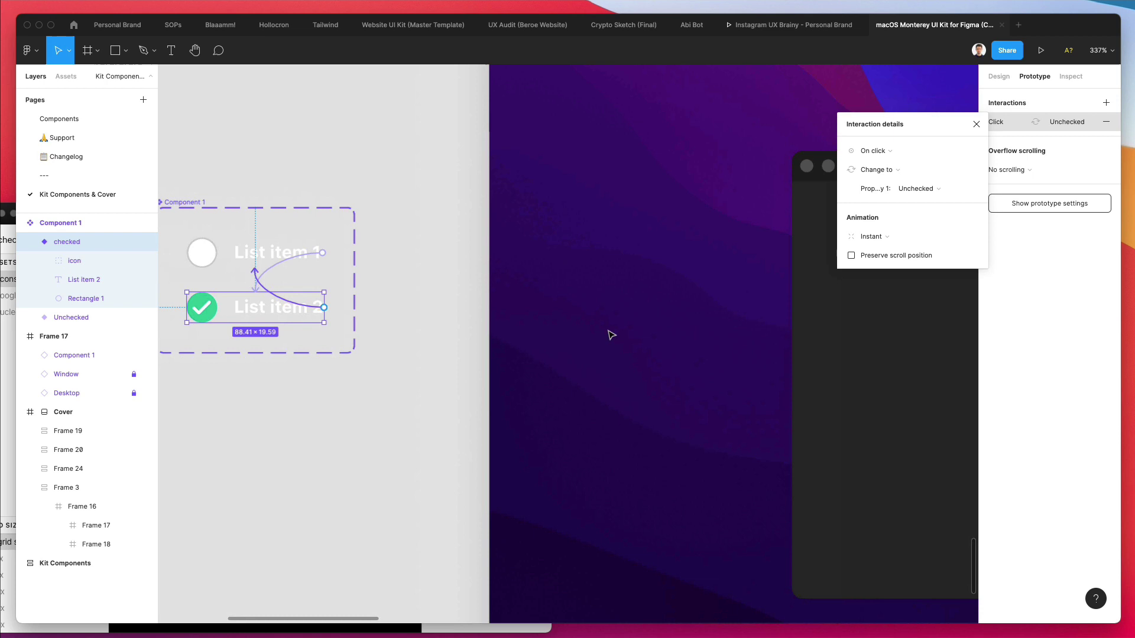
scroll(611, 335, down, 5)
click(502, 342)
Step: Present Frame 17 as a prototype and click the checkbox to tick it
scroll(413, 282, right, 3)
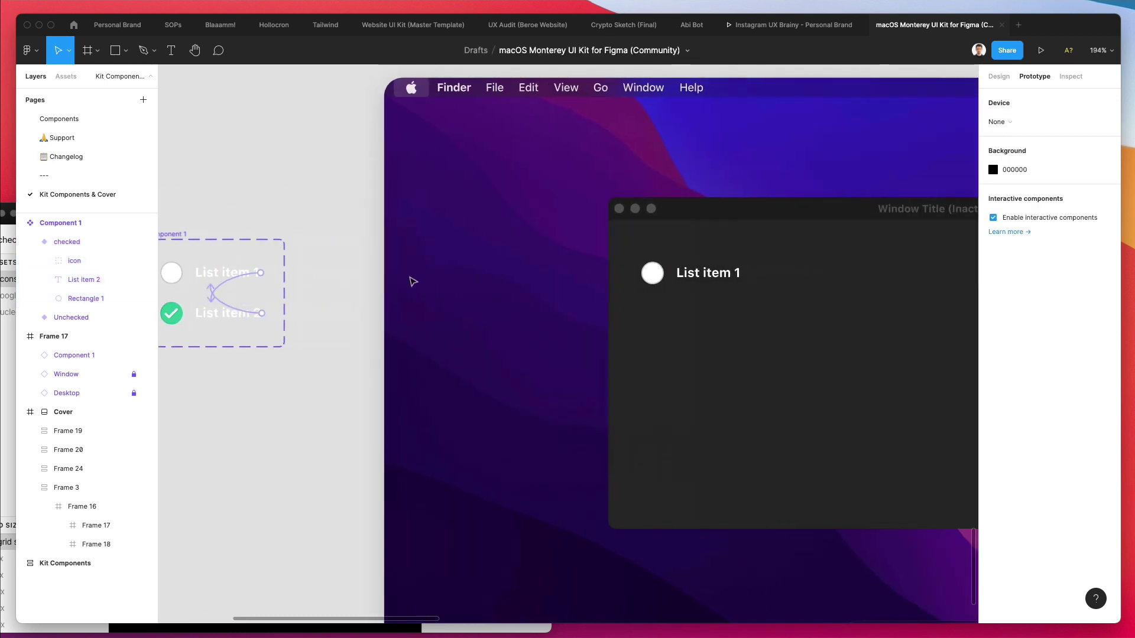
scroll(565, 271, right, 5)
scroll(565, 271, down, 5)
click(281, 130)
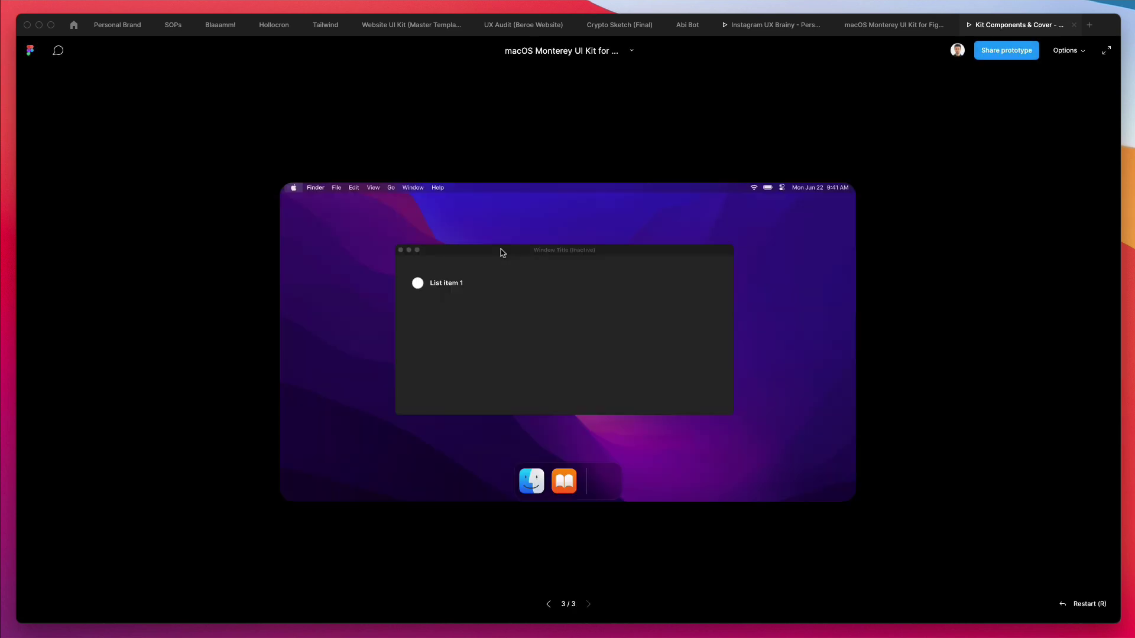
click(418, 286)
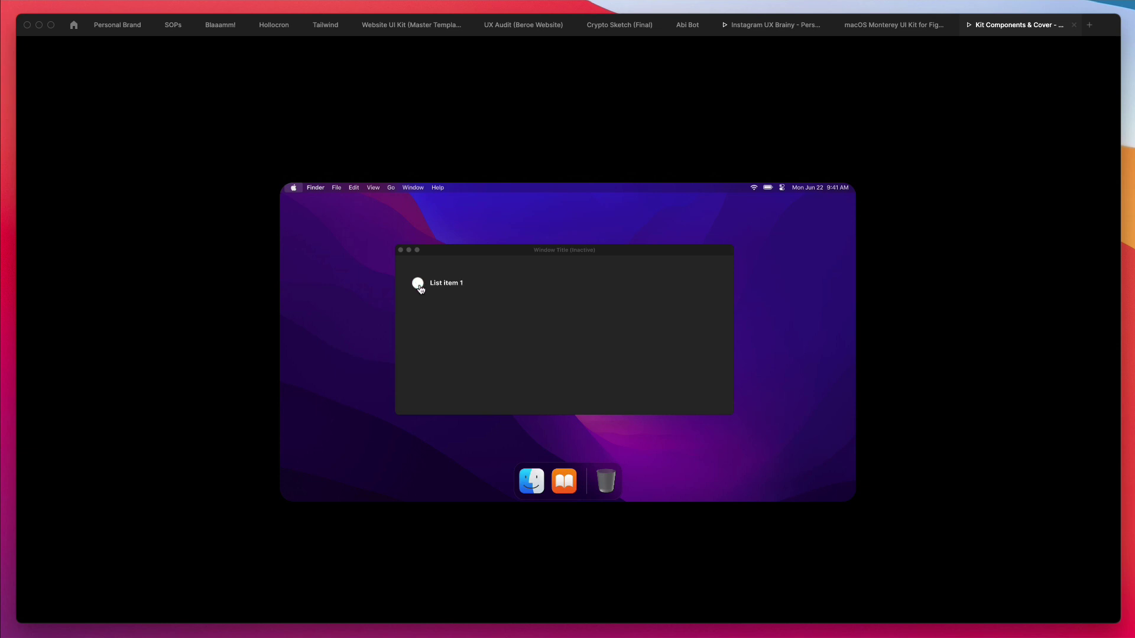
Step: Untick the checkbox in the zoomed prototype to confirm it toggles back, then return to the editor
click(894, 26)
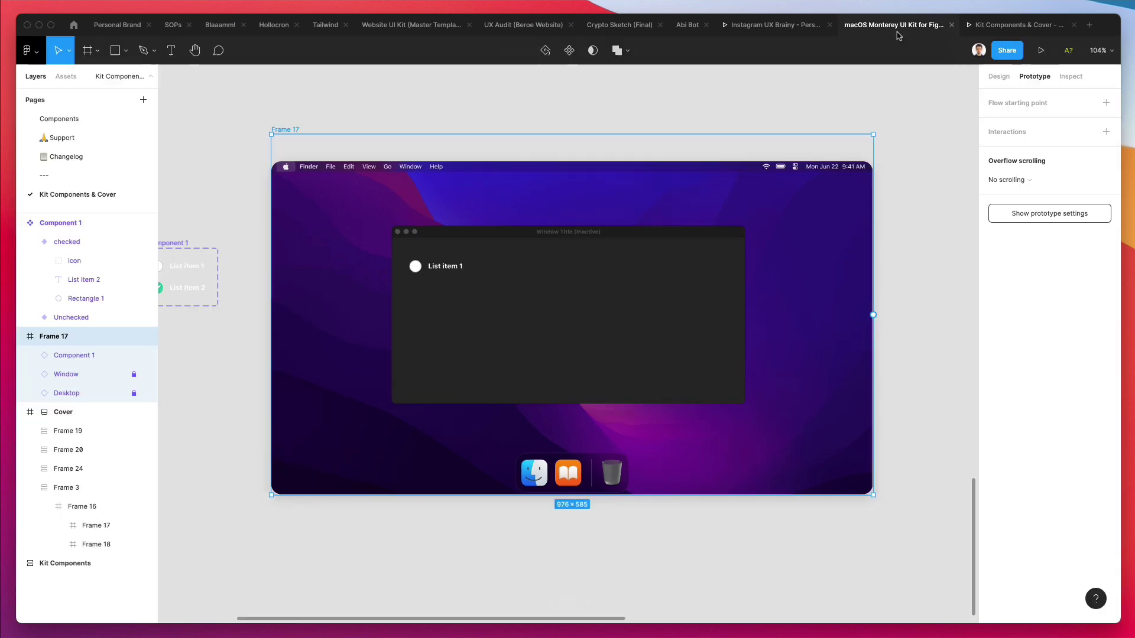
scroll(362, 272, up, 3)
scroll(633, 276, up, 5)
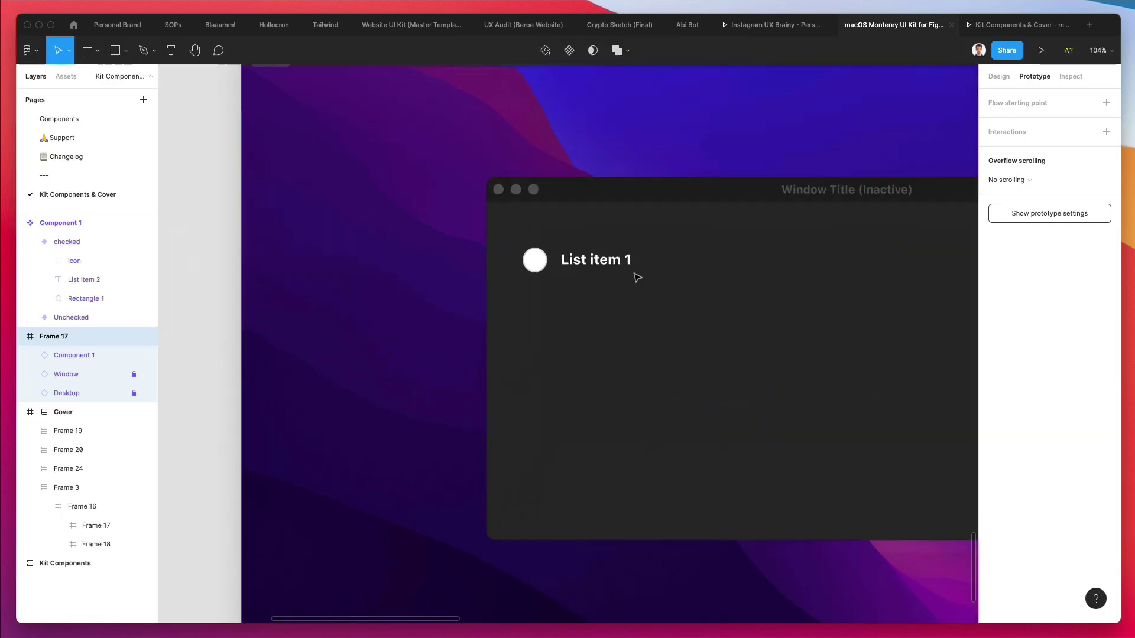
click(1016, 24)
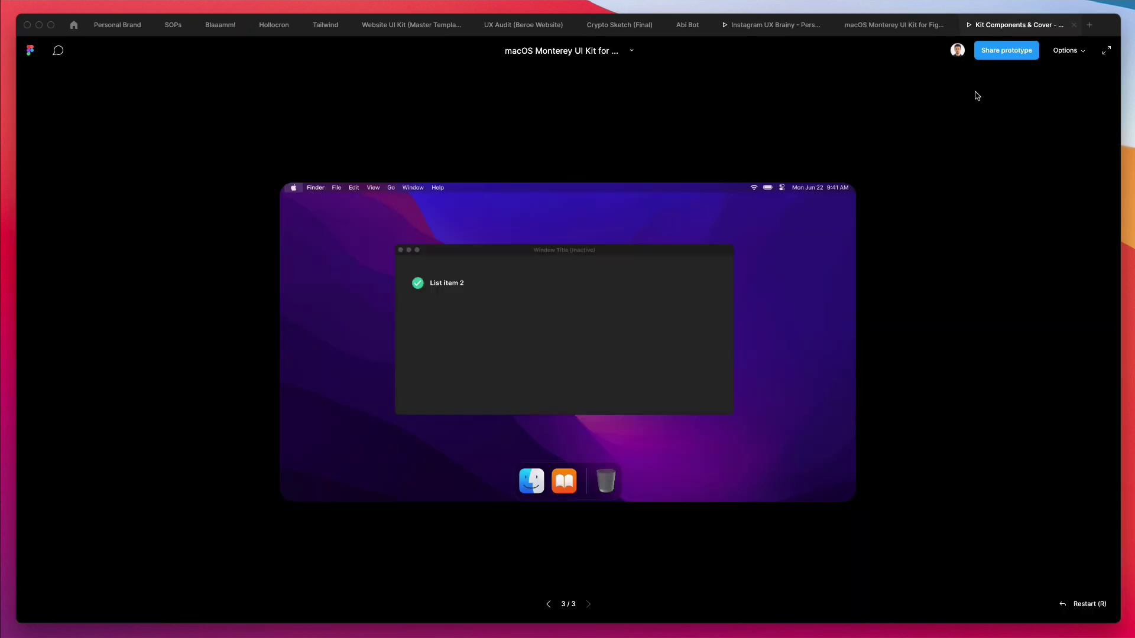
key(z)
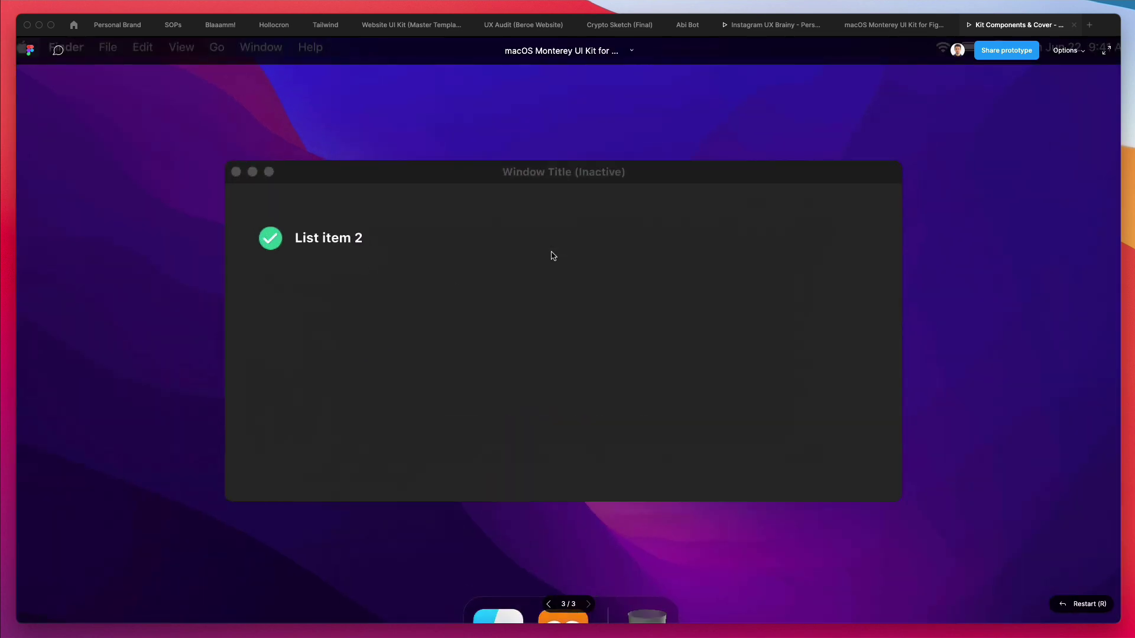
click(280, 246)
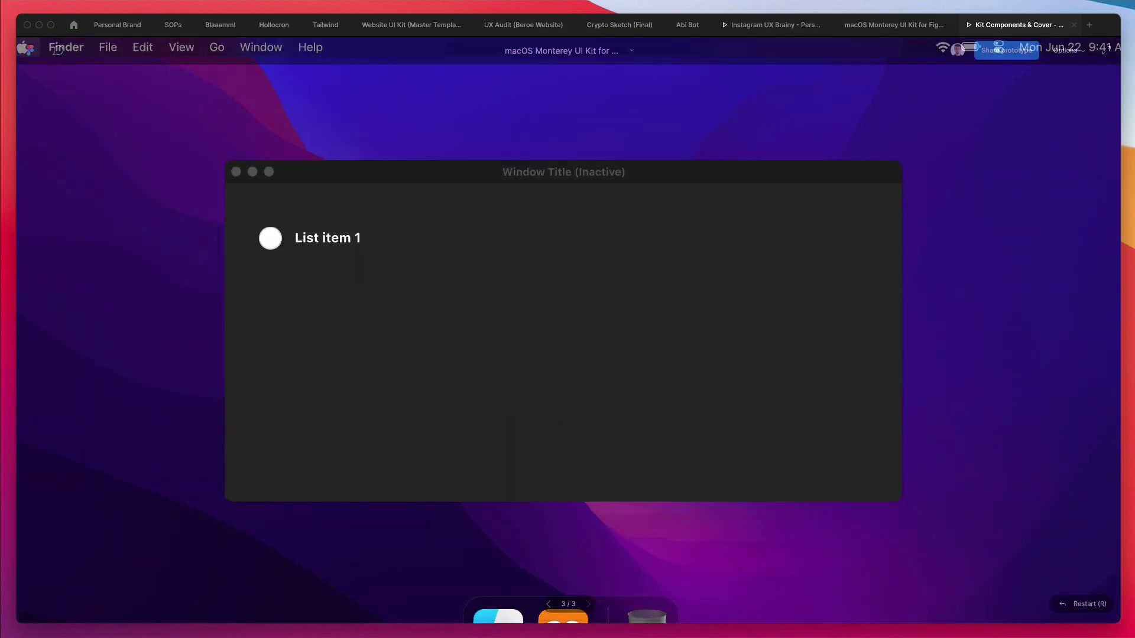
click(902, 26)
Step: Cut the List item 1 label out of the Unchecked variant and paste it onto the page
scroll(512, 170, left, 10)
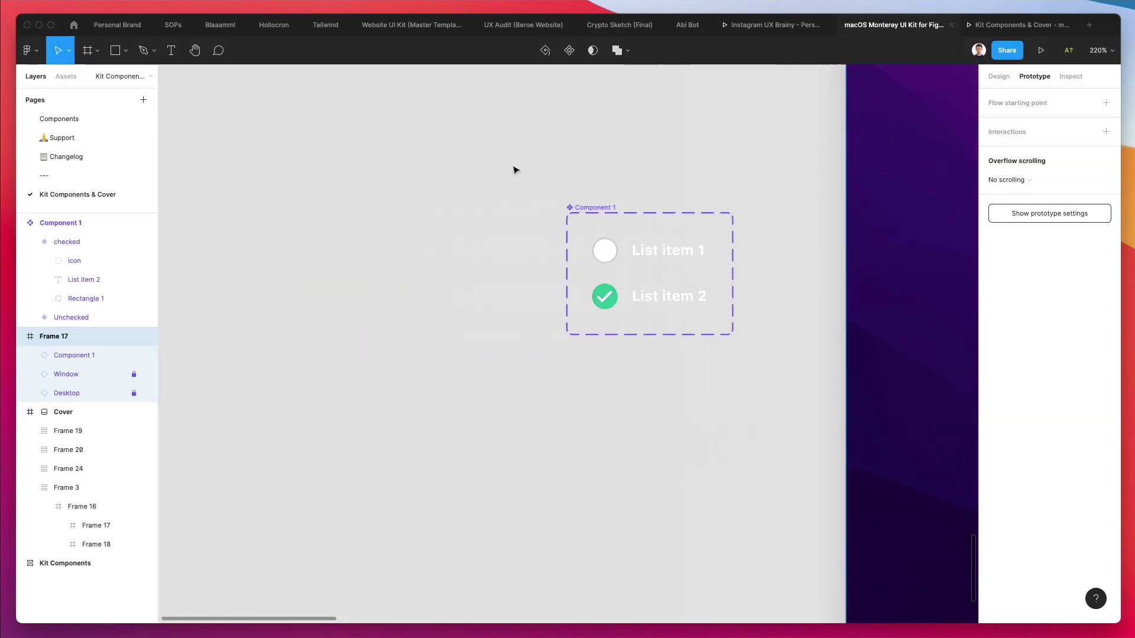
scroll(592, 251, up, 4)
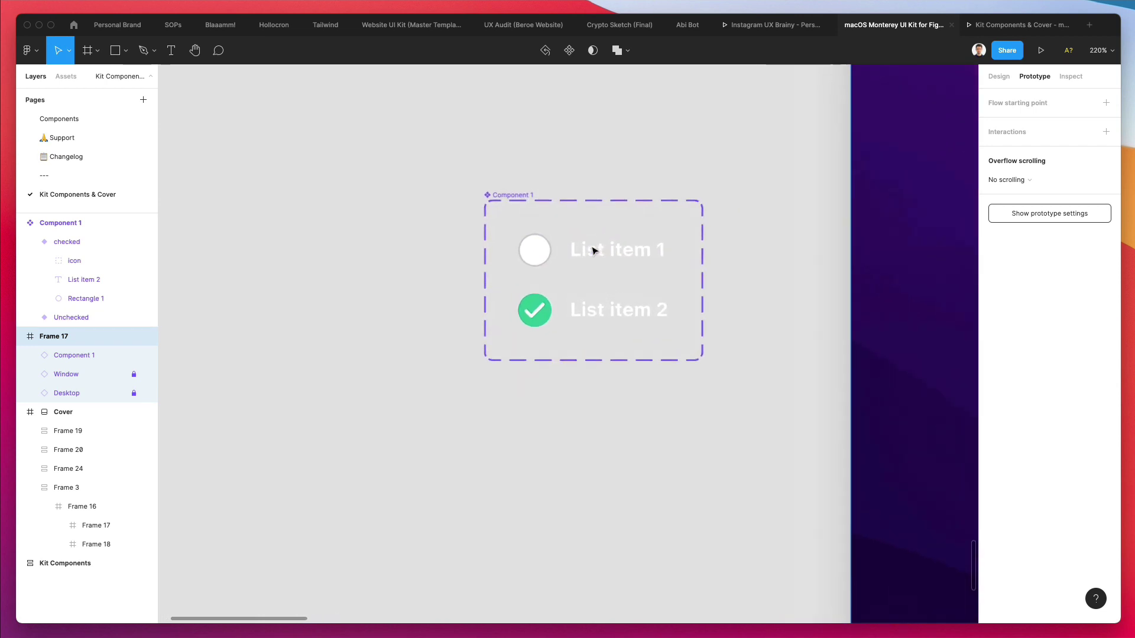
super+click(537, 253)
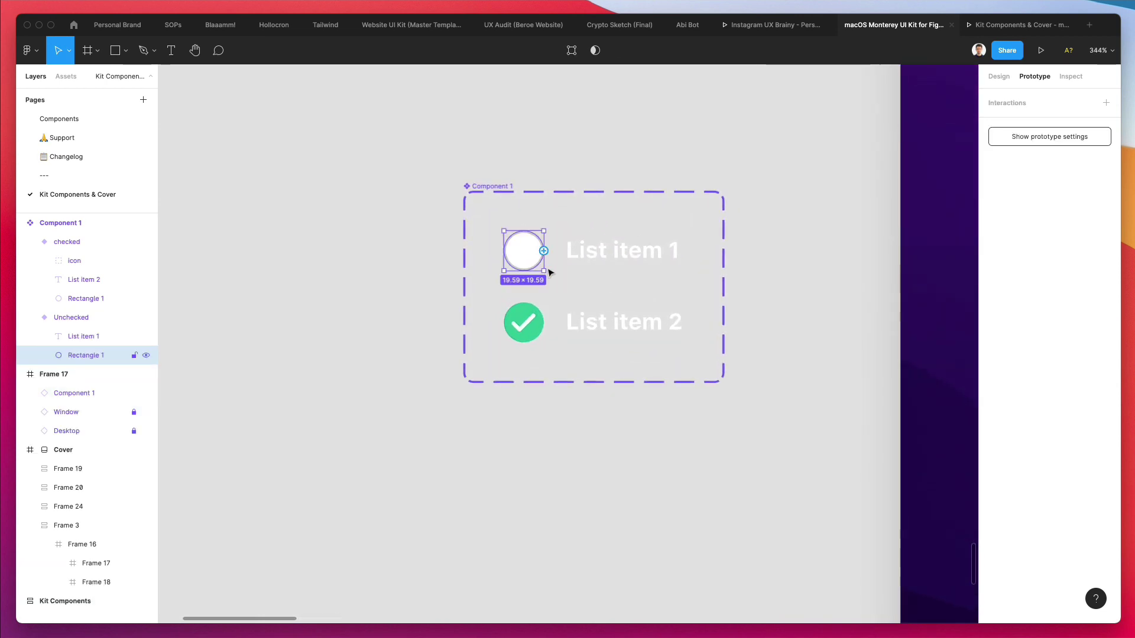
click(92, 318)
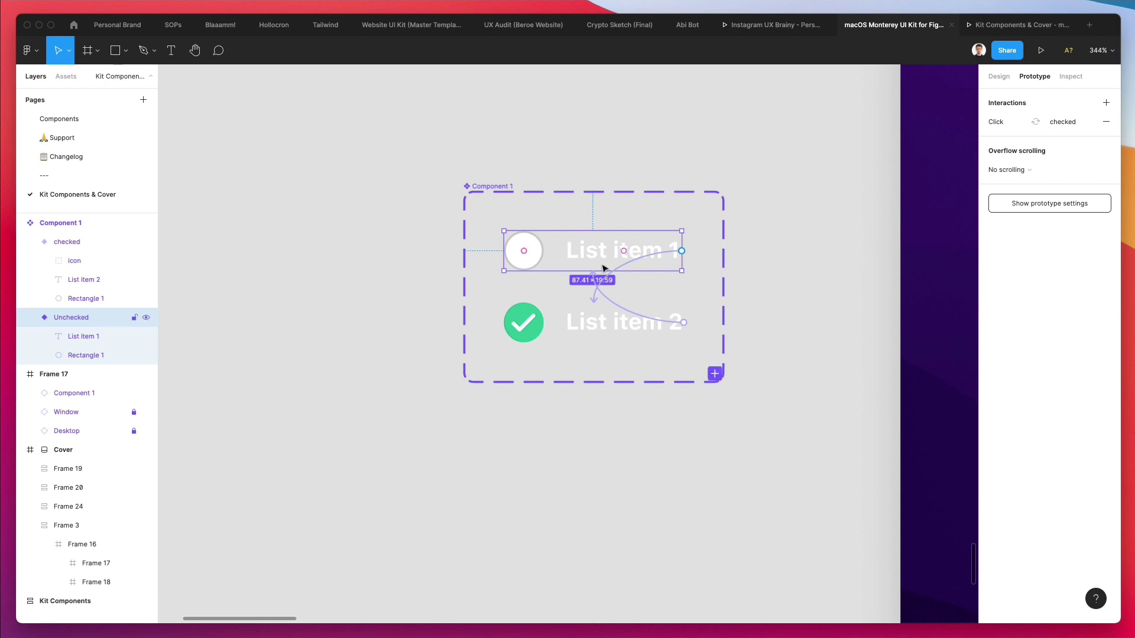
double_click(653, 249)
double_click(656, 245)
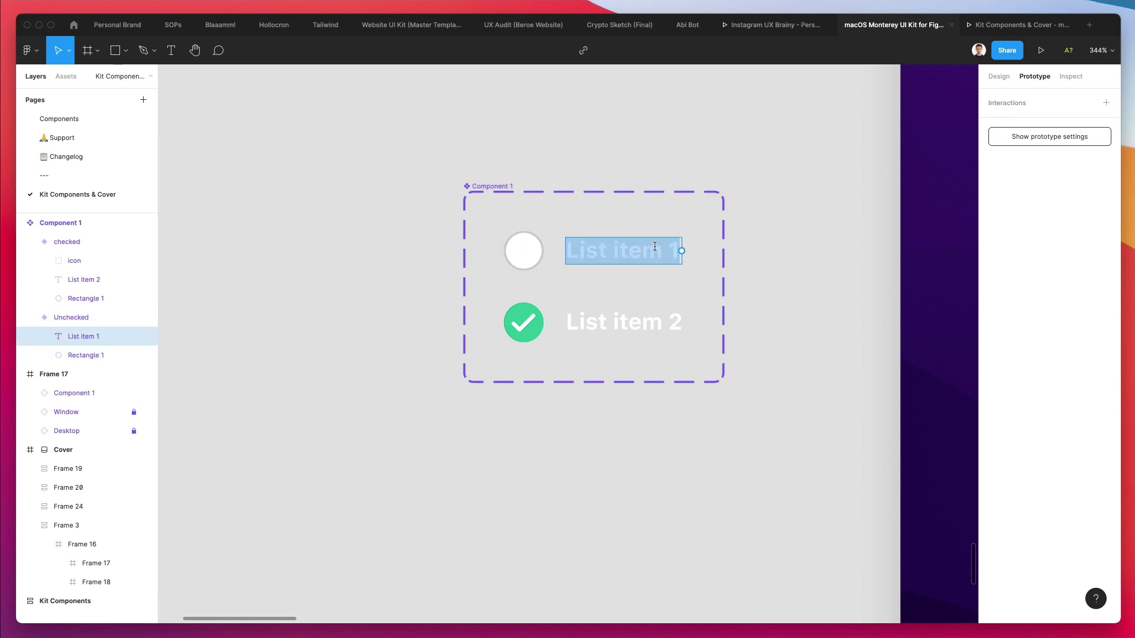
key(Escape)
key(super+x)
key(super+v)
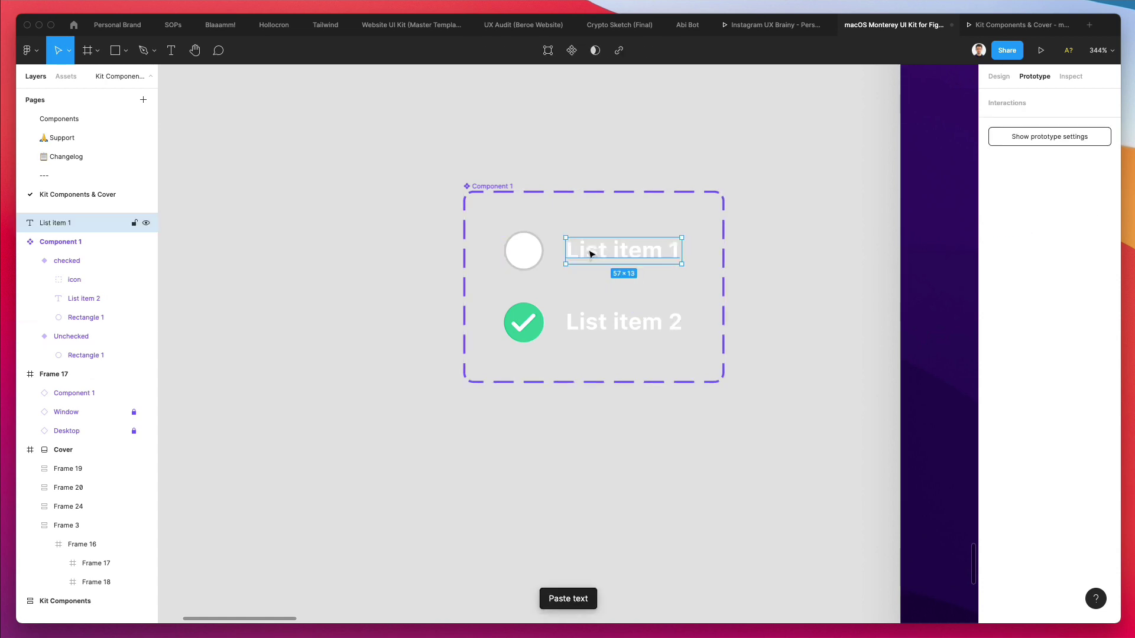
Step: Cut the List item 2 label out of the checked variant and paste it onto the page
click(623, 325)
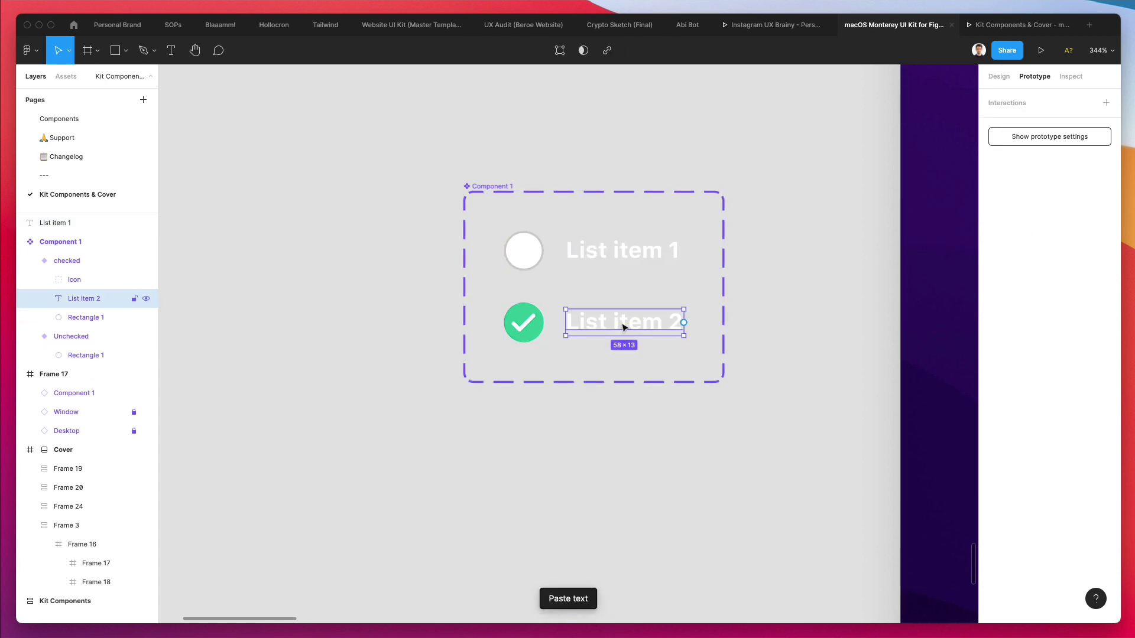
key(super+x)
key(super+v)
scroll(613, 326, down, 3)
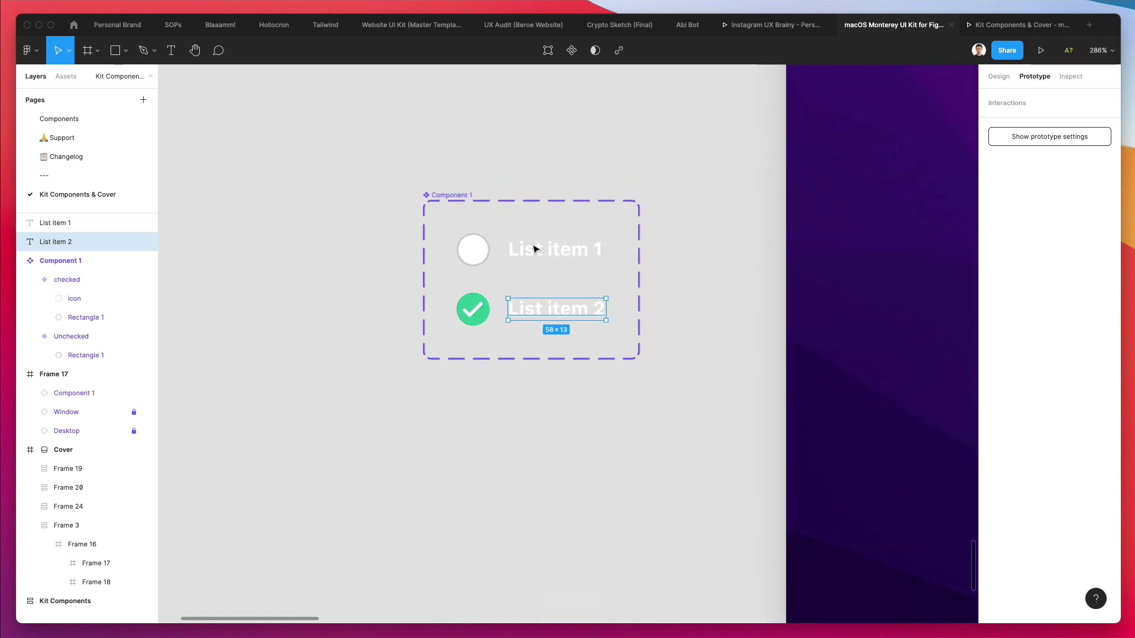
scroll(534, 249, right, 5)
scroll(531, 248, down, 5)
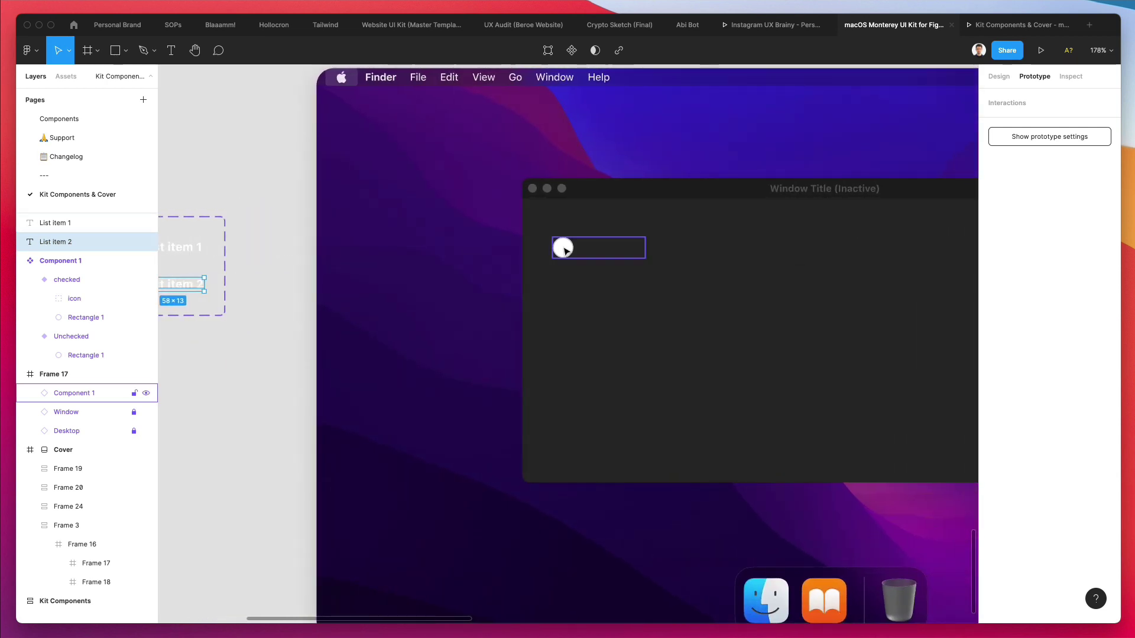
Step: Narrow the Unchecked variant to 20 × 20 and the checked variant to 40 × 20 around their circles
click(553, 247)
scroll(518, 253, left, 3)
scroll(518, 252, left, 2)
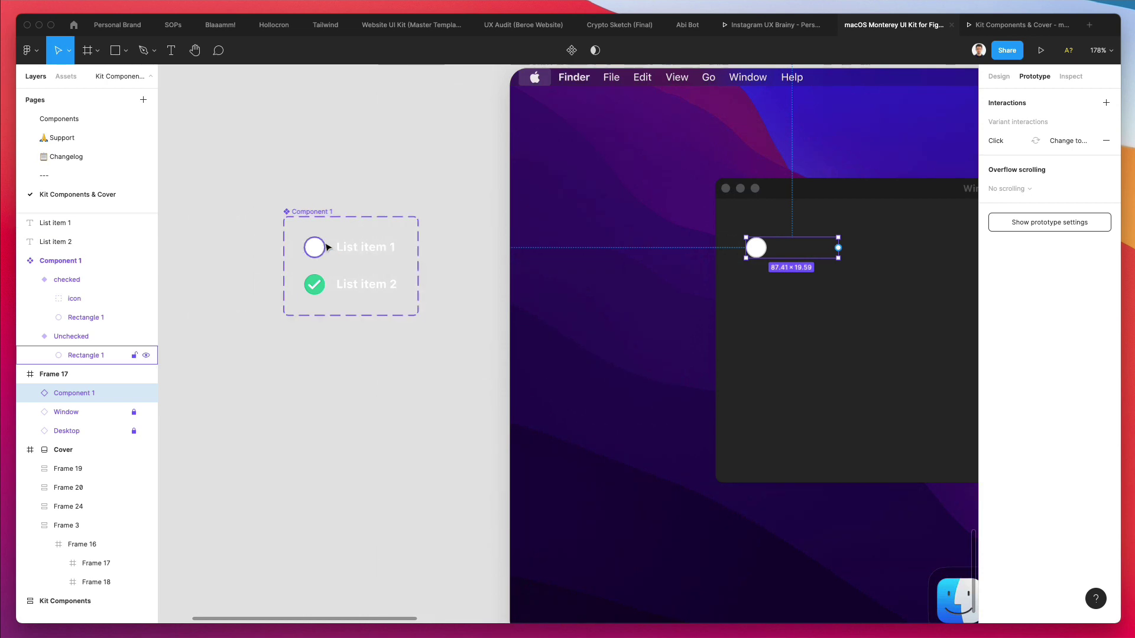
click(317, 247)
scroll(339, 248, up, 5)
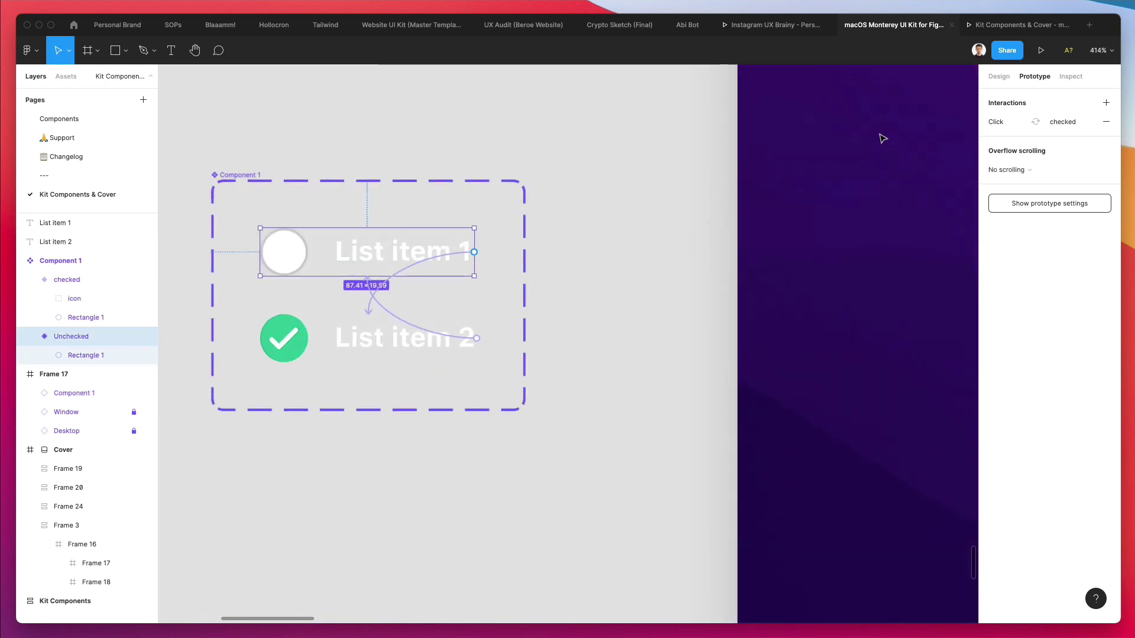
click(998, 77)
drag(475, 253, 313, 257)
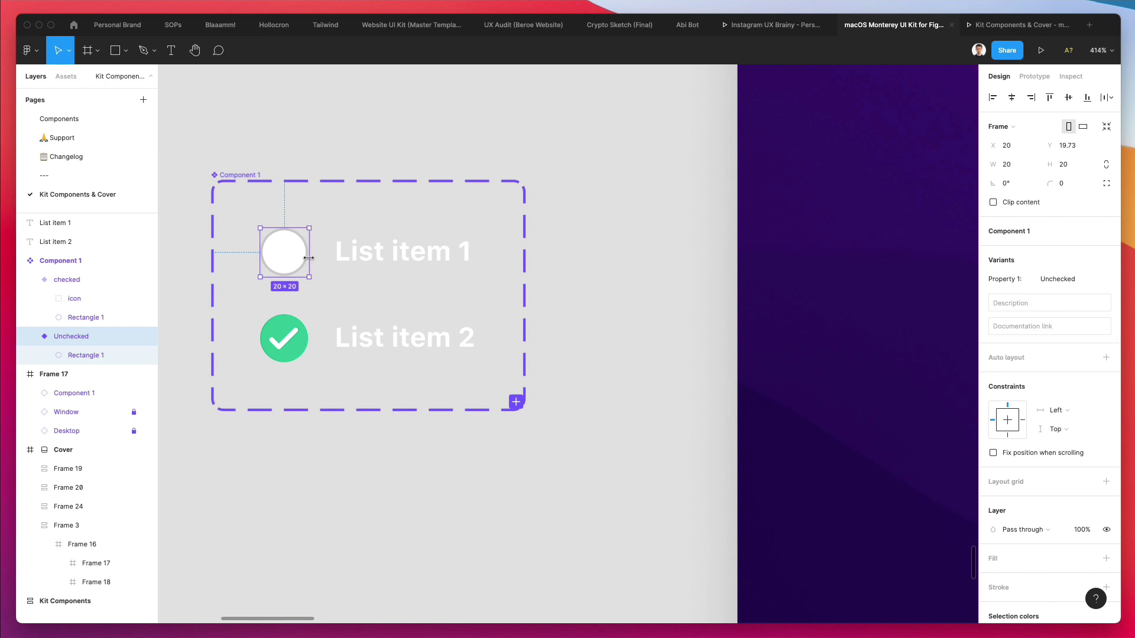
click(264, 349)
drag(478, 341, 317, 338)
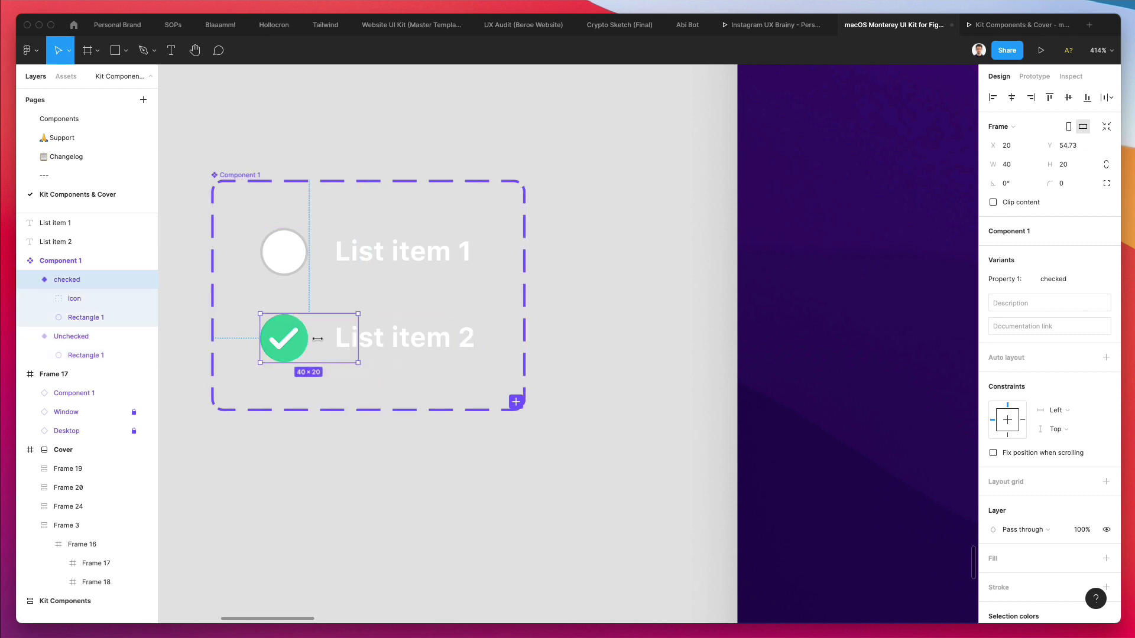
Step: Paste the List item 1 label into Frame 17 just right of the checkbox instance
click(404, 255)
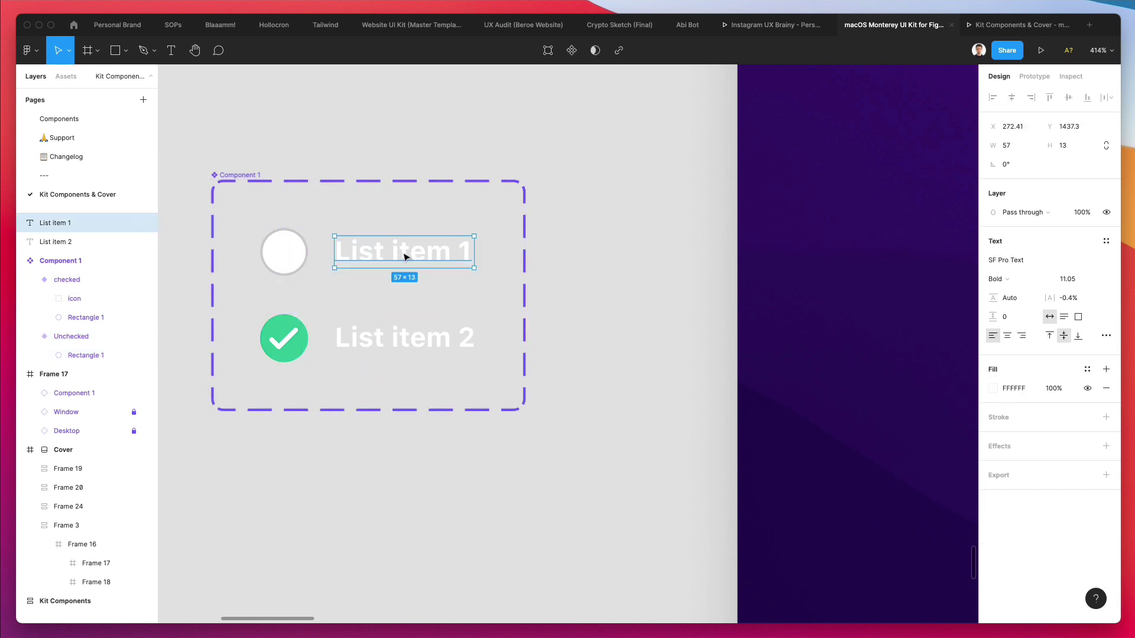
ctrl+scroll(404, 256, down, 2)
scroll(405, 253, right, 10)
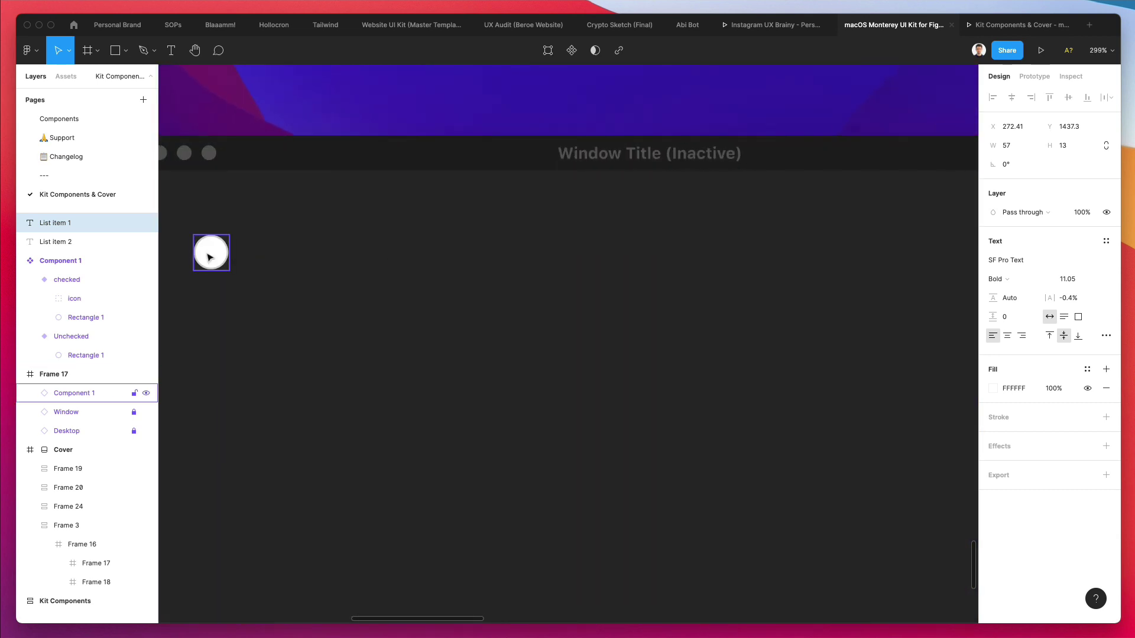
click(209, 257)
key(ctrl+v)
drag(564, 257, 291, 253)
ctrl+scroll(283, 248, down, 3)
Step: Duplicate the checkbox-and-label row downward to make six rows in the window
shift+click(360, 251)
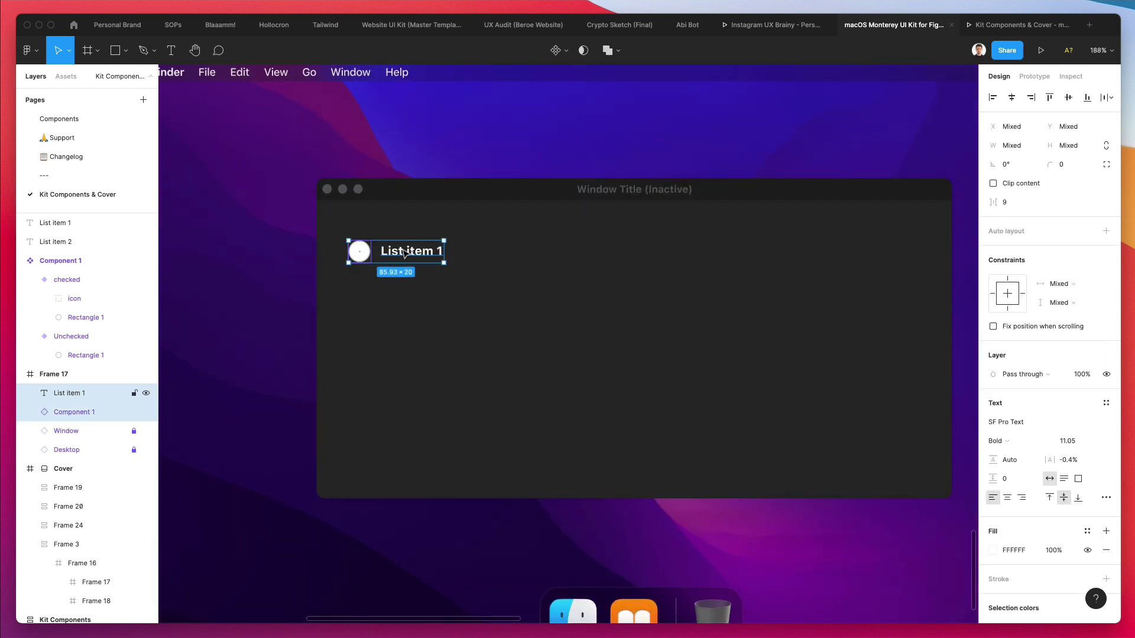
alt+drag(404, 253, 407, 291)
key(super+d)
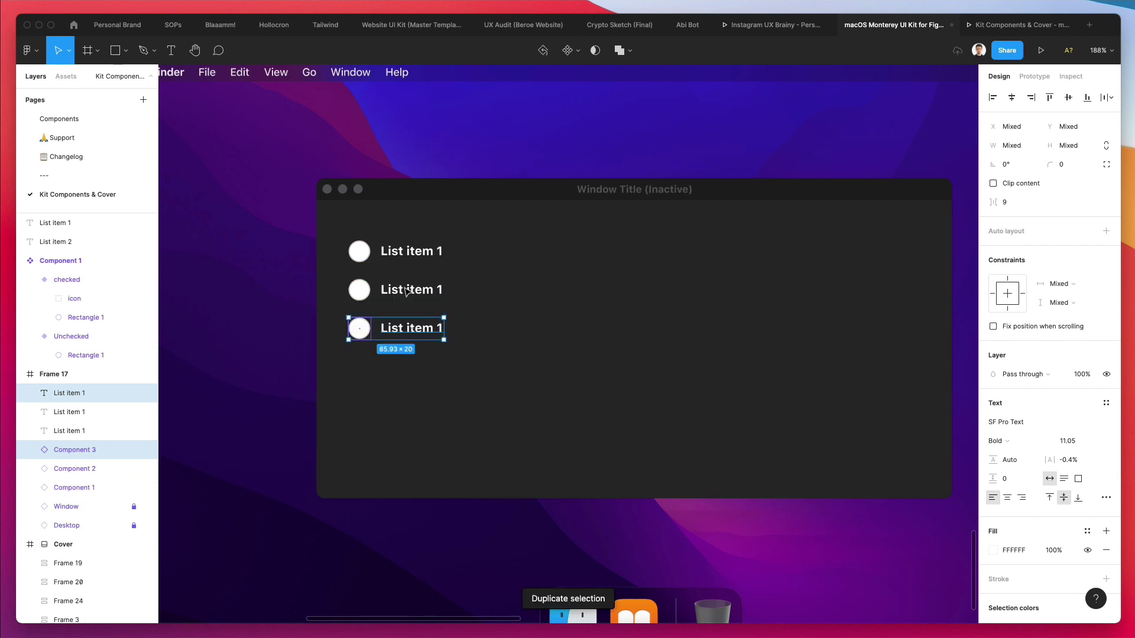
key(super+d)
key(super+d)
key(super+d)
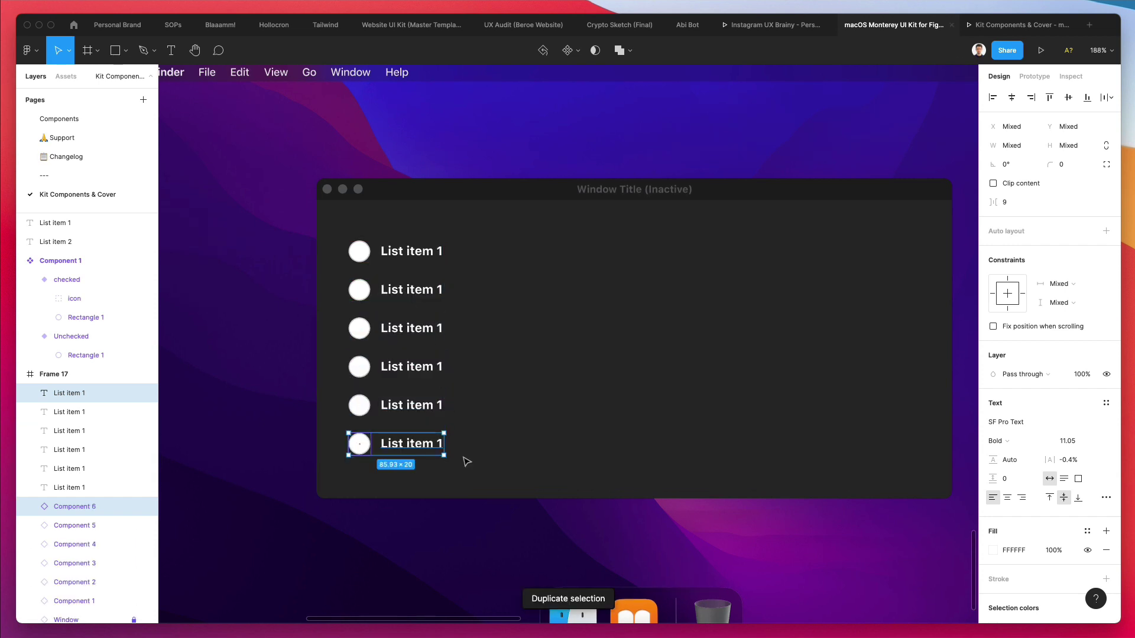
drag(467, 462, 379, 242)
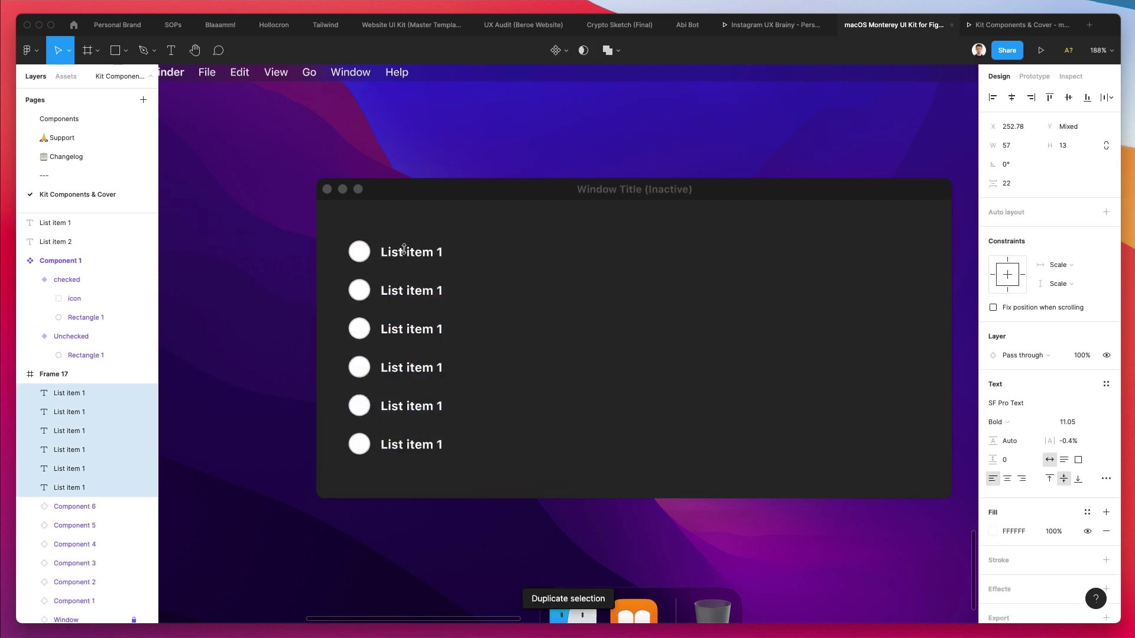
click(453, 243)
Step: Renumber the duplicated labels to List item 2, 3, 4, 5 and 6
double_click(417, 290)
key(Right)
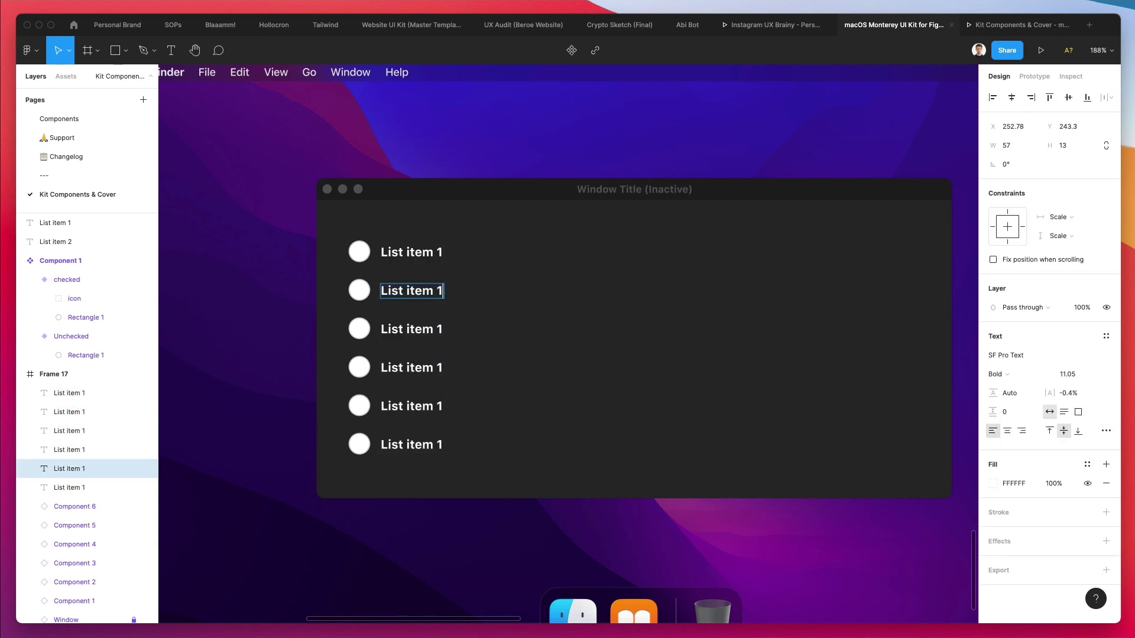
key(BackSpace)
text(2)
double_click(436, 328)
key(Right)
key(BackSpace)
text(3)
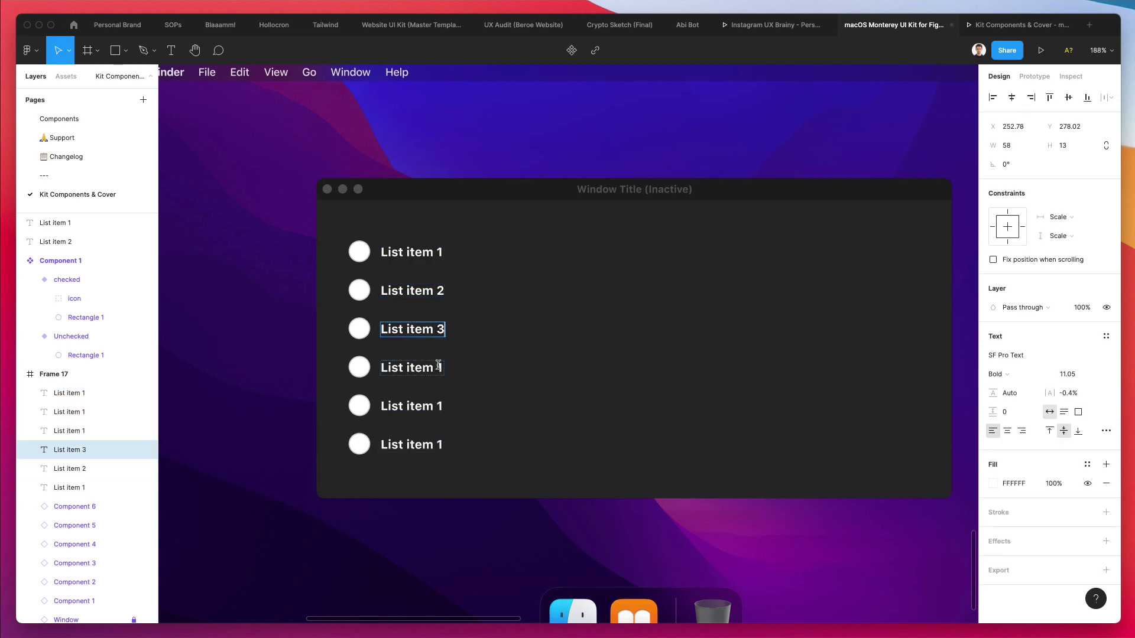
double_click(438, 366)
key(Right)
key(BackSpace)
text(4)
double_click(438, 406)
key(Right)
key(BackSpace)
text(5)
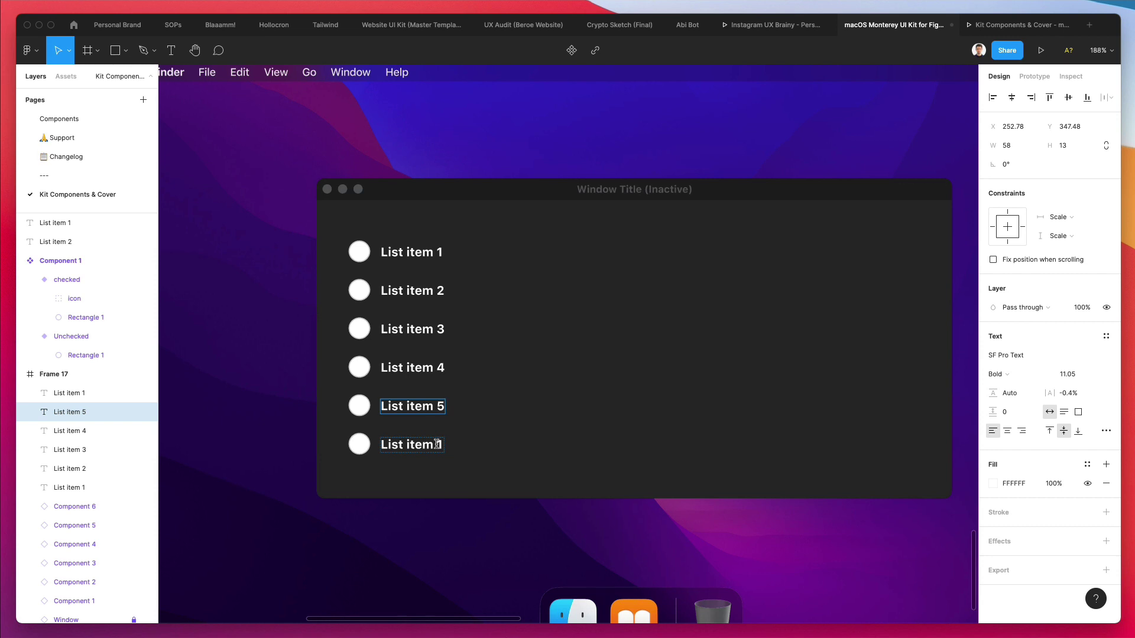
double_click(437, 444)
key(Right)
key(BackSpace)
text(6)
key(Escape)
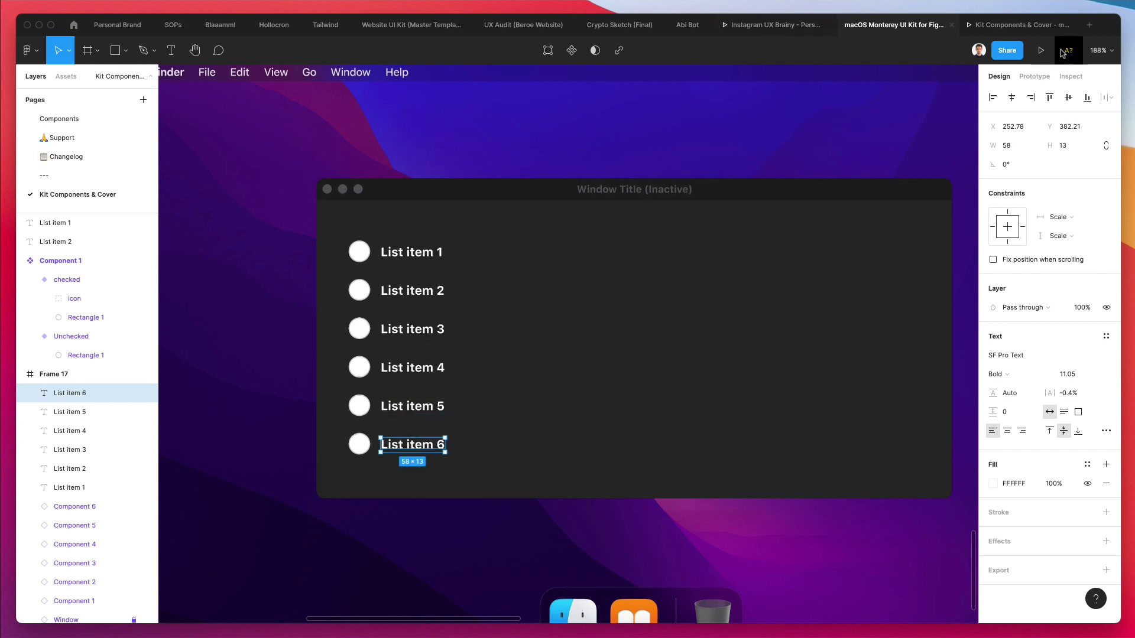
Step: Start the prototype preview and toggle List items 1–4 checked, then unchecked again
click(1039, 52)
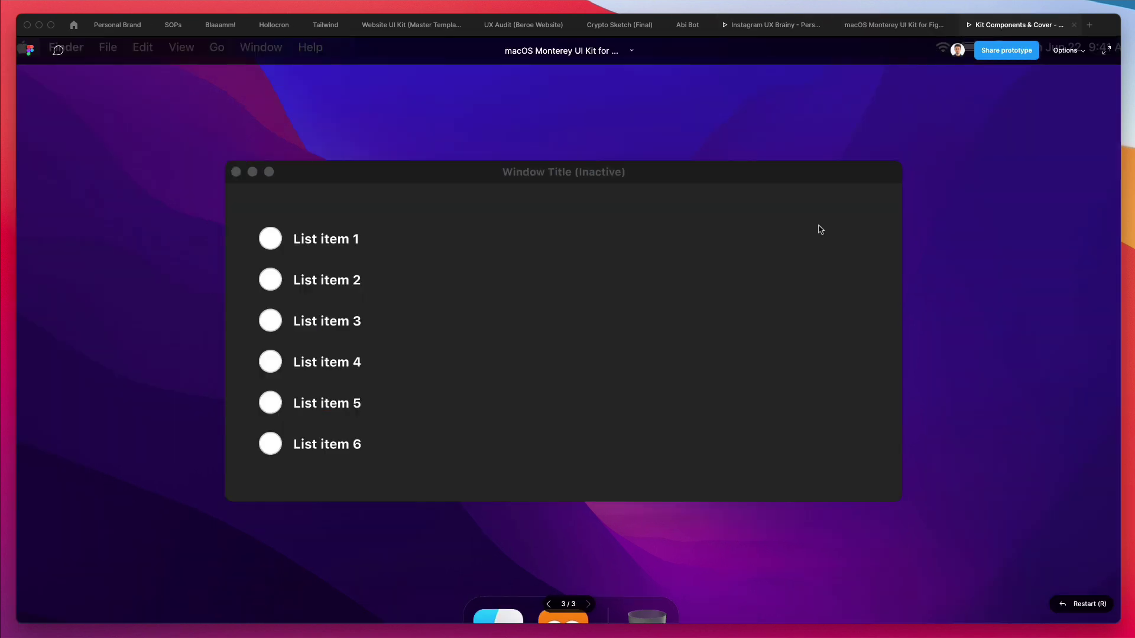
click(276, 244)
click(274, 287)
click(273, 324)
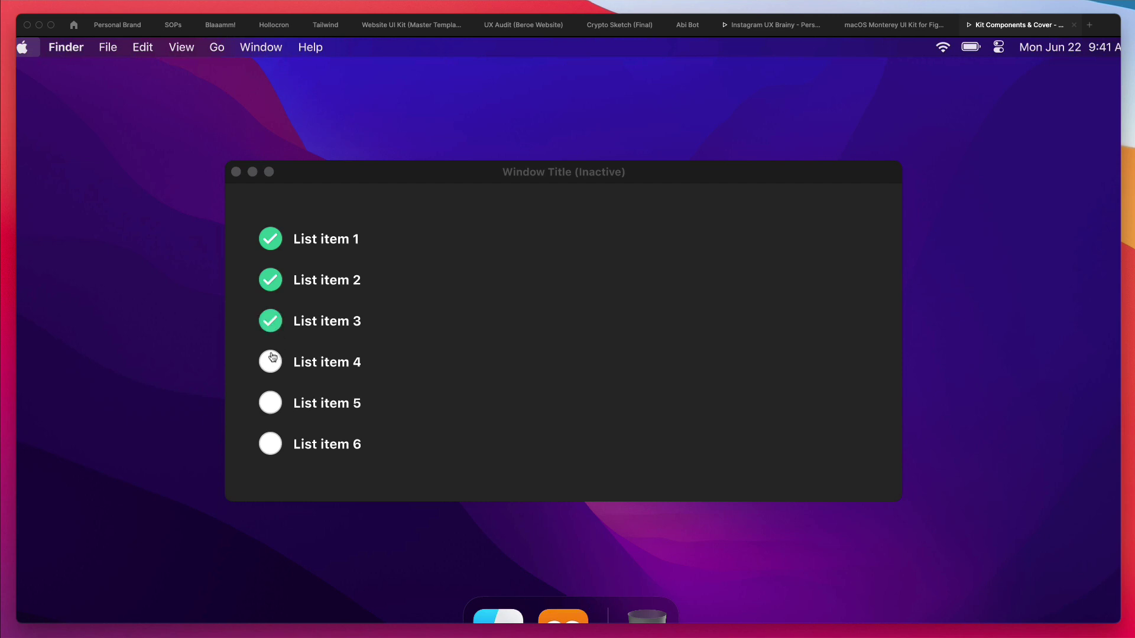
click(272, 357)
click(272, 357)
click(271, 324)
click(273, 276)
click(271, 245)
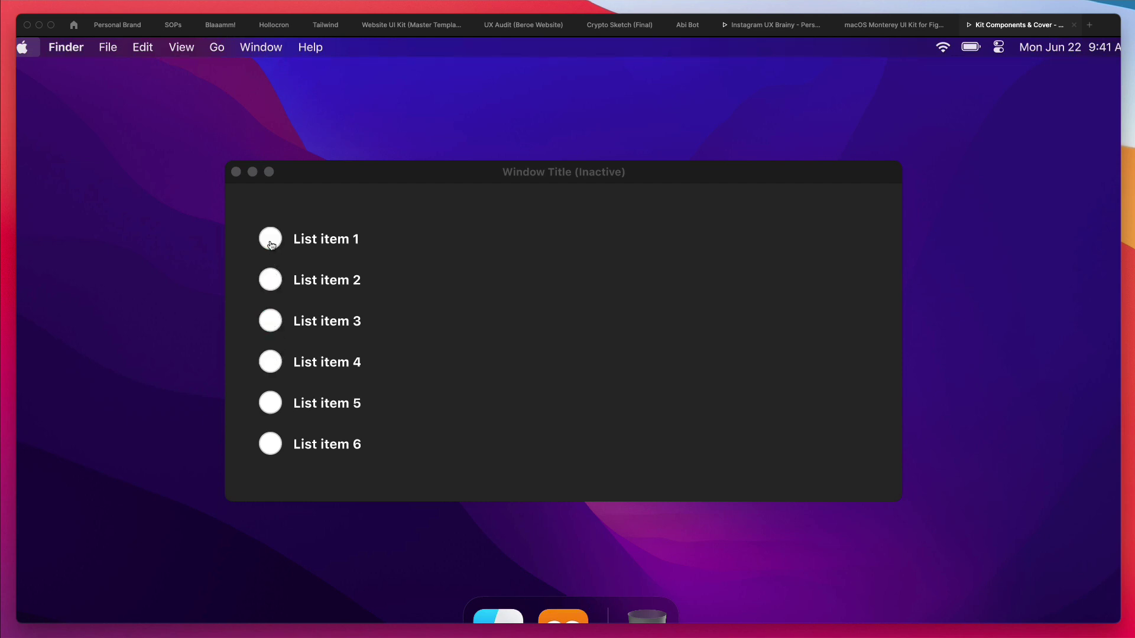
Step: Tick List items 4, 5 and 6 green, leaving items 1–3 unchecked
click(273, 364)
click(272, 405)
click(268, 446)
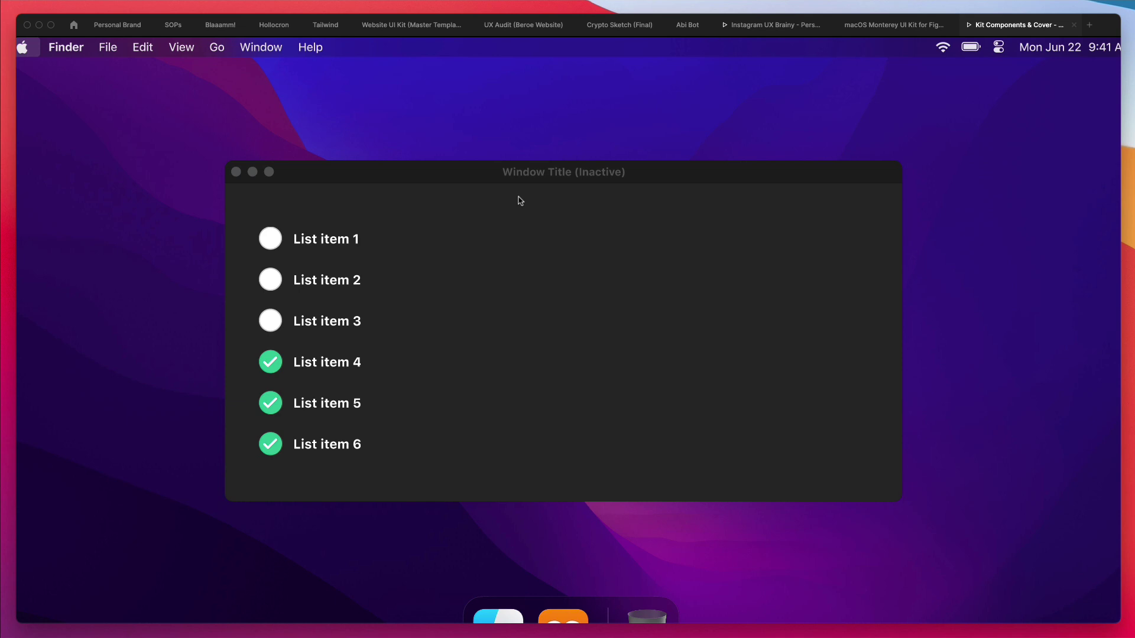
scroll(517, 201, down, 5)
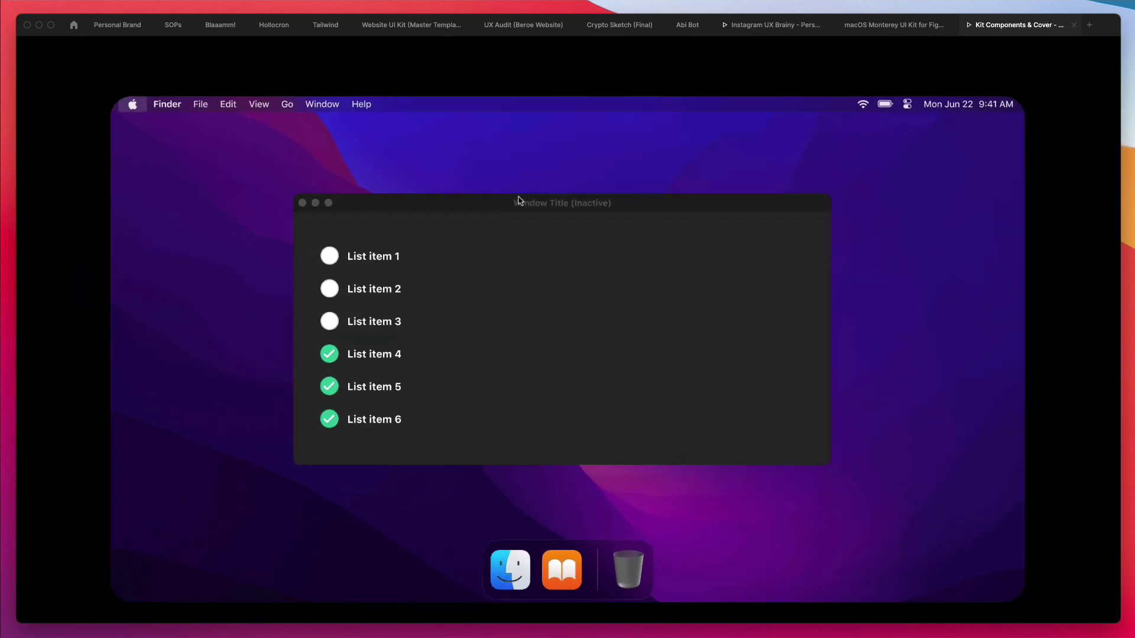
scroll(518, 201, up, 5)
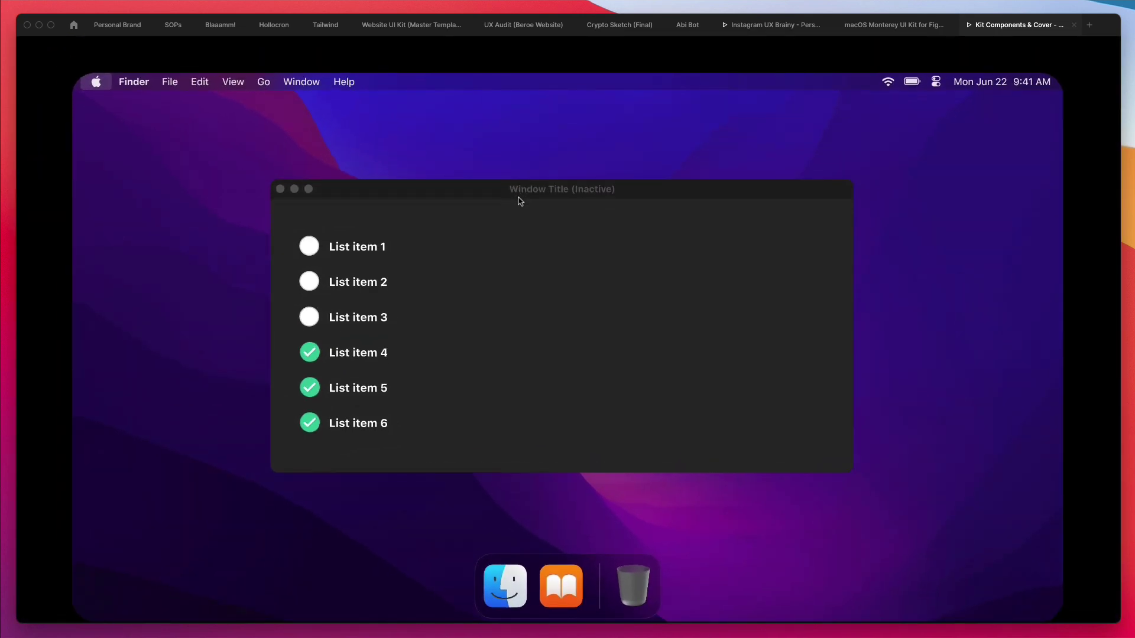